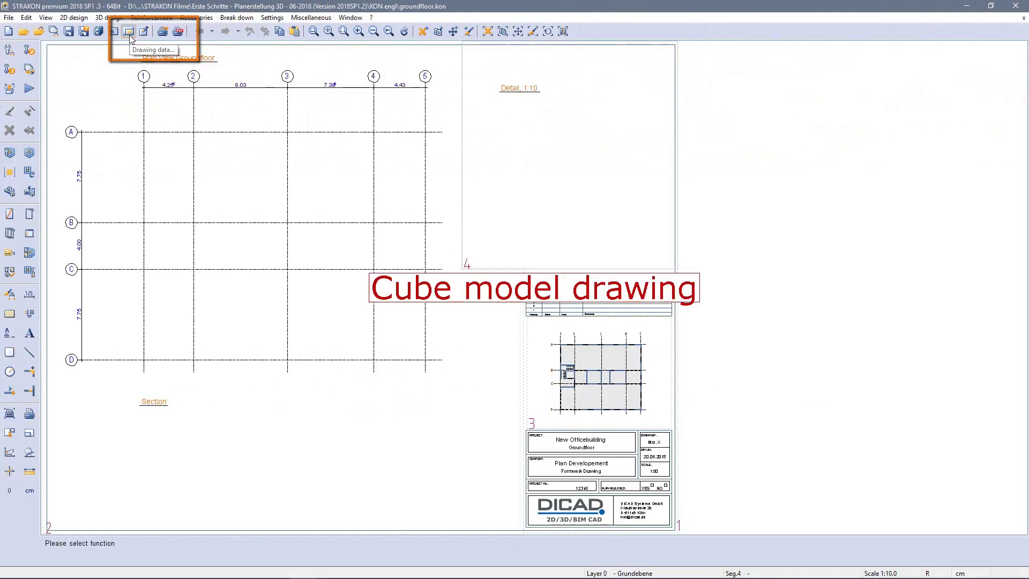
Check the drawing data, then open the 3D building model and inspect slab, wall and foundation.
click(130, 34)
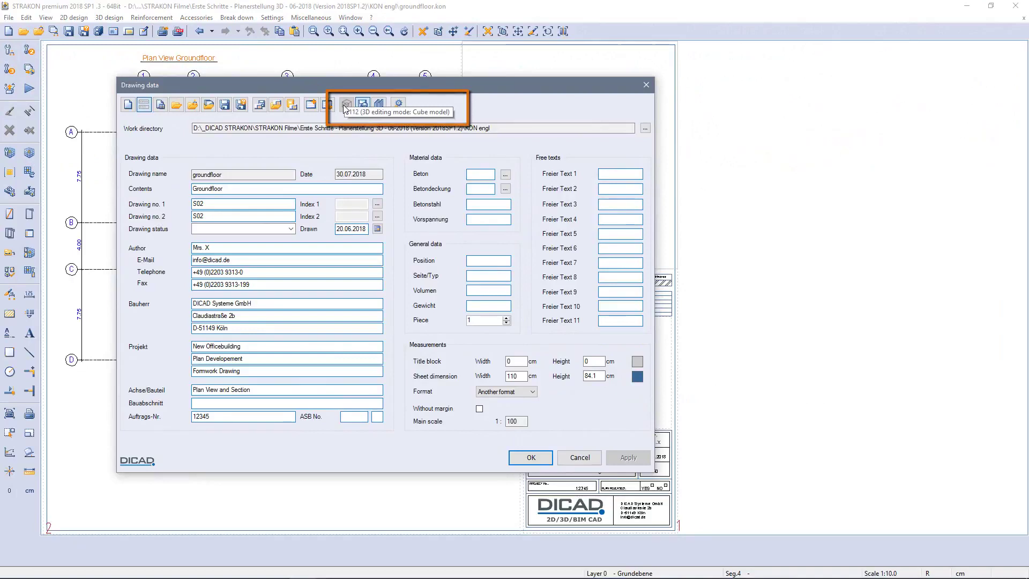
click(531, 457)
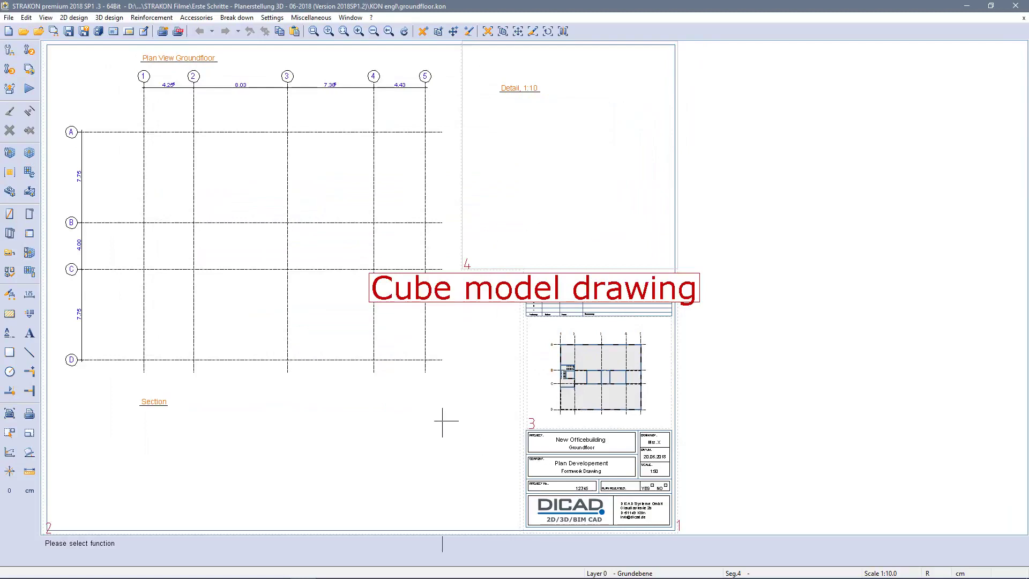
click(29, 154)
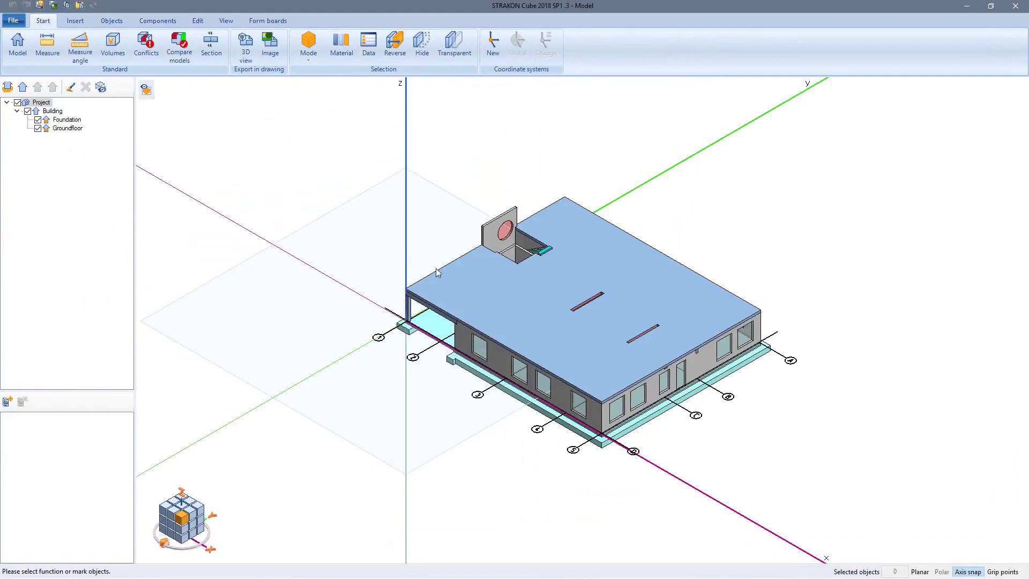
mouse_move(479, 308)
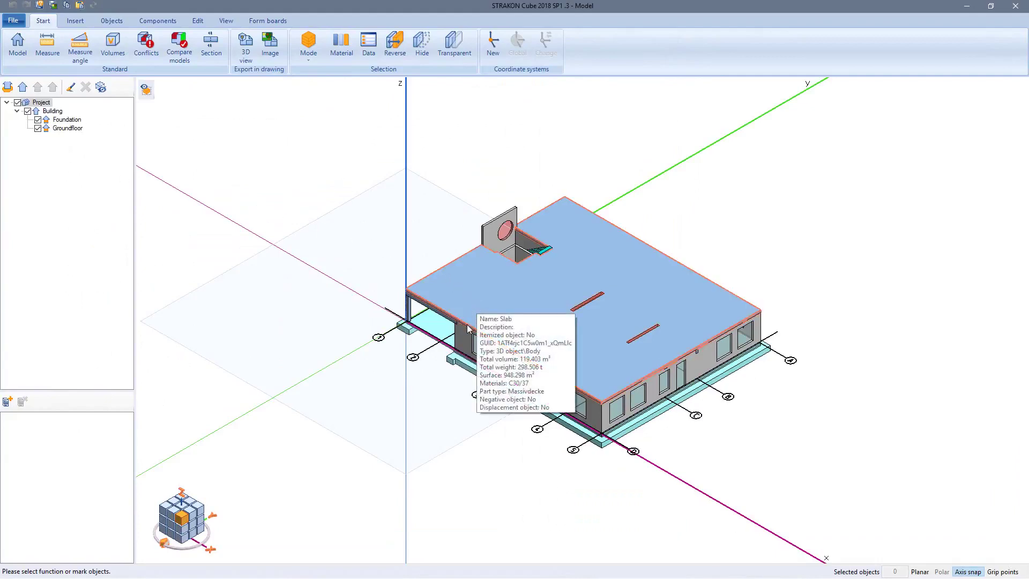
mouse_move(464, 339)
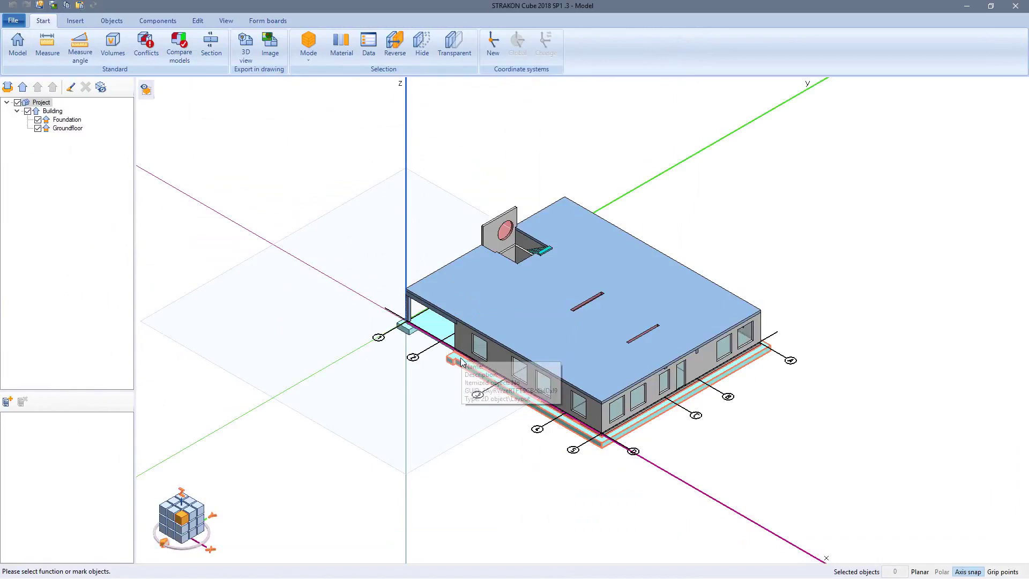
mouse_move(462, 362)
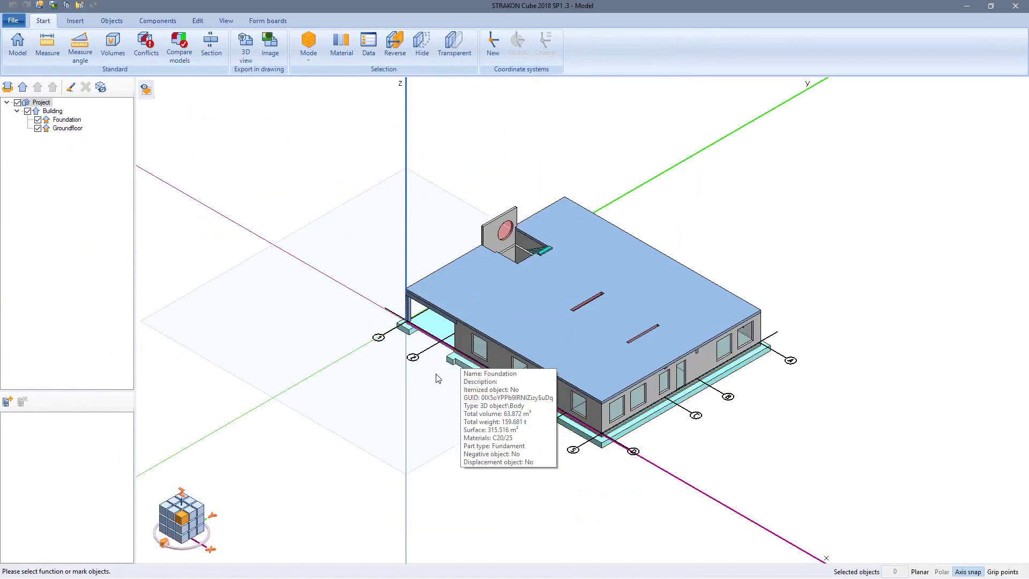
Load the '1st floor' model reference into the project.
click(10, 404)
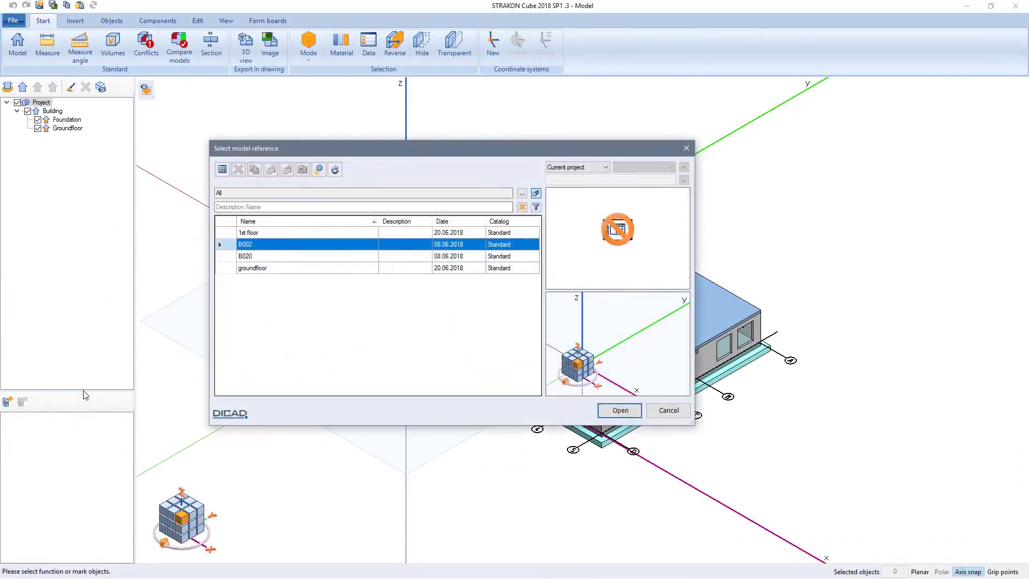
click(309, 232)
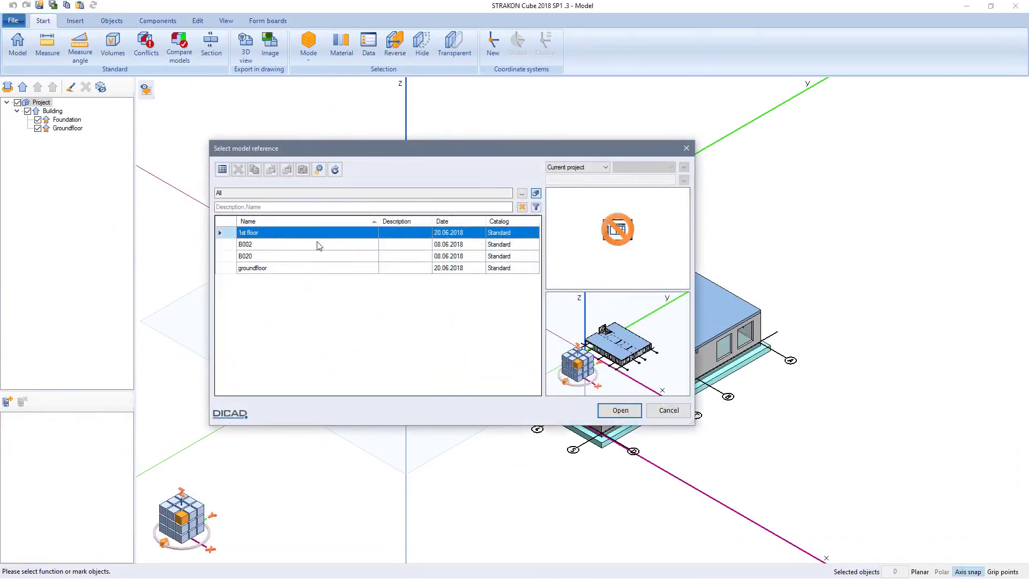
click(619, 410)
mouse_move(608, 385)
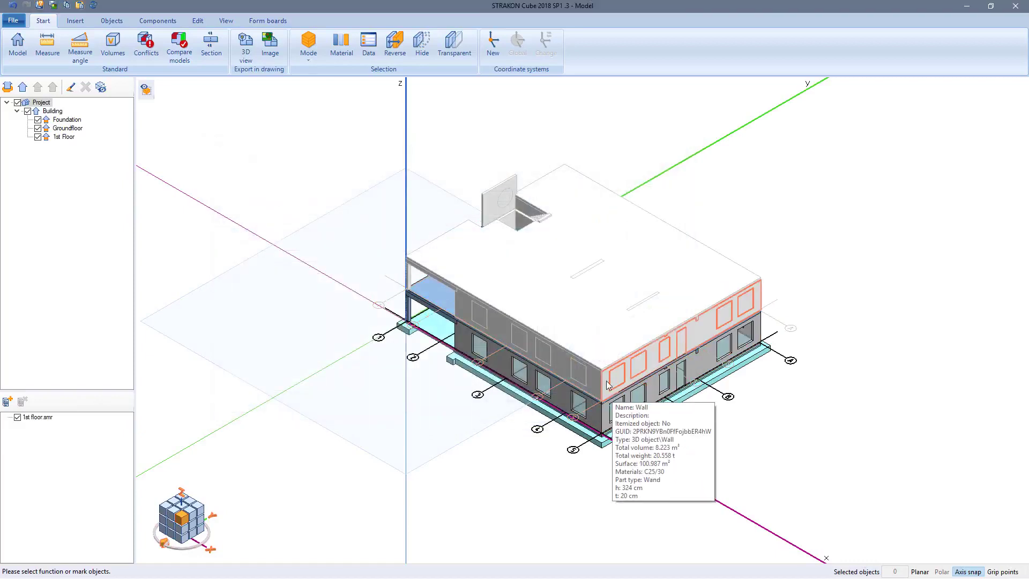
mouse_move(576, 327)
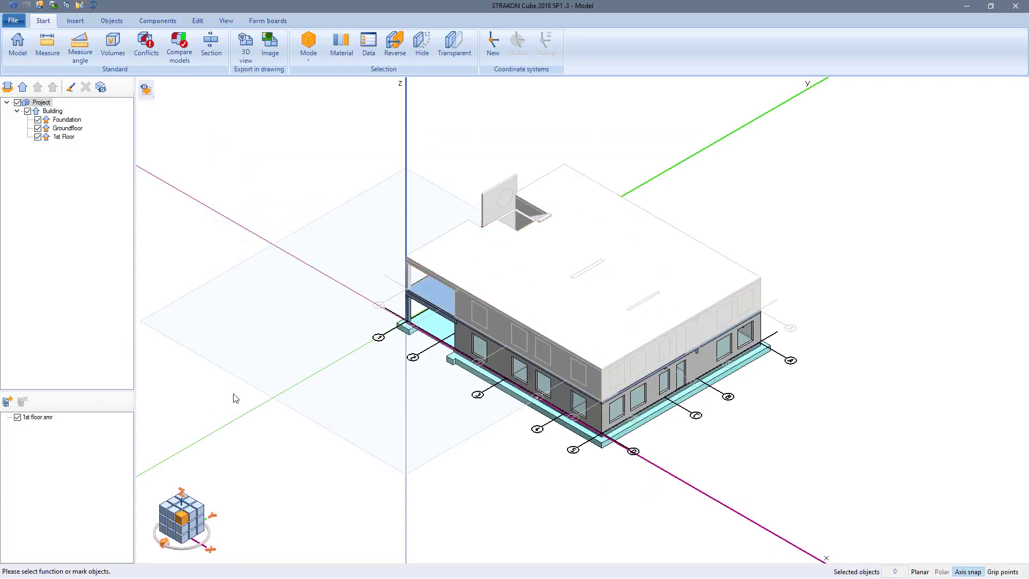
Toggle the 1st floor reference and the 1st Floor and Groundfloor storeys off and back on.
click(18, 418)
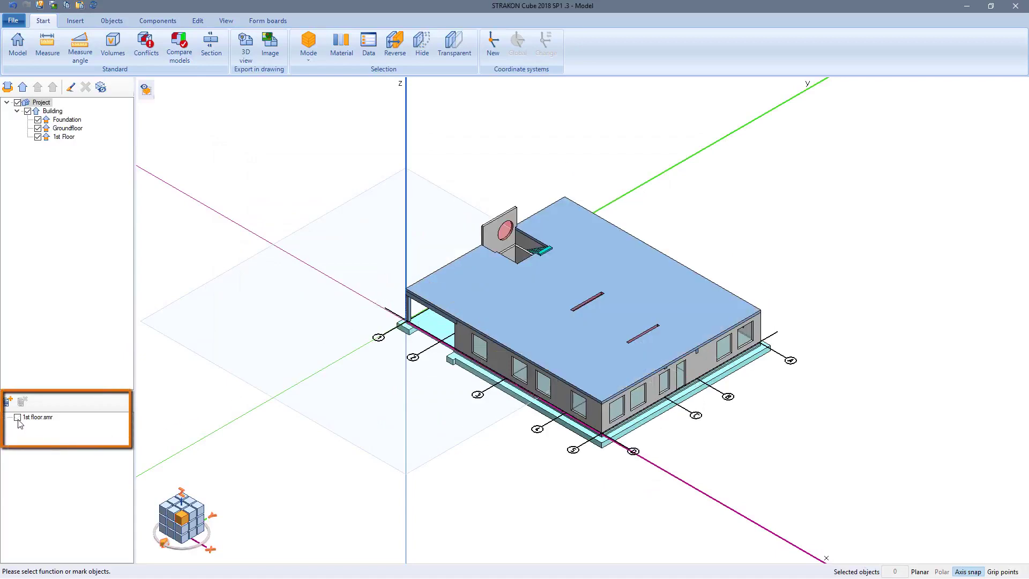
click(18, 418)
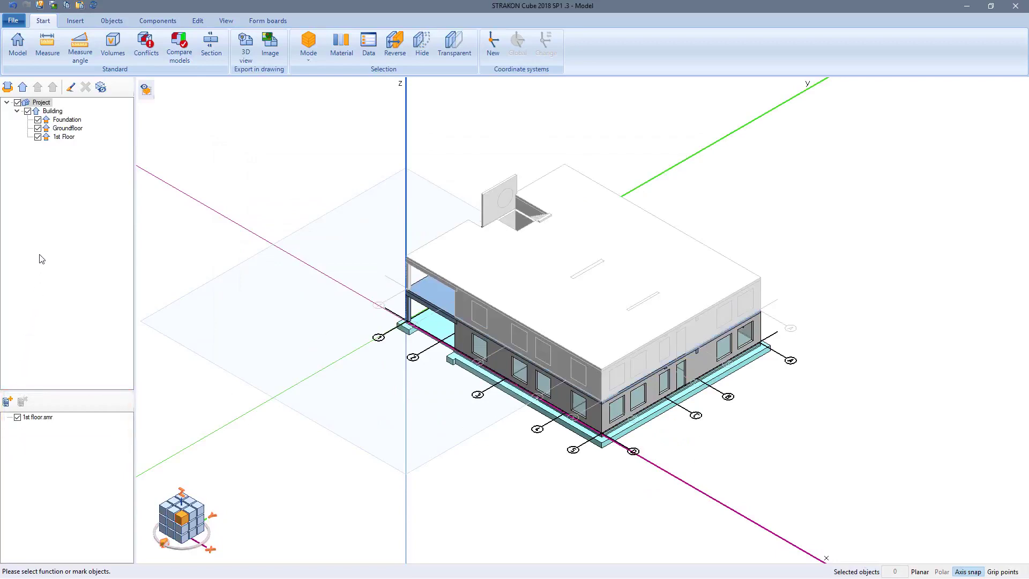
click(38, 137)
click(38, 129)
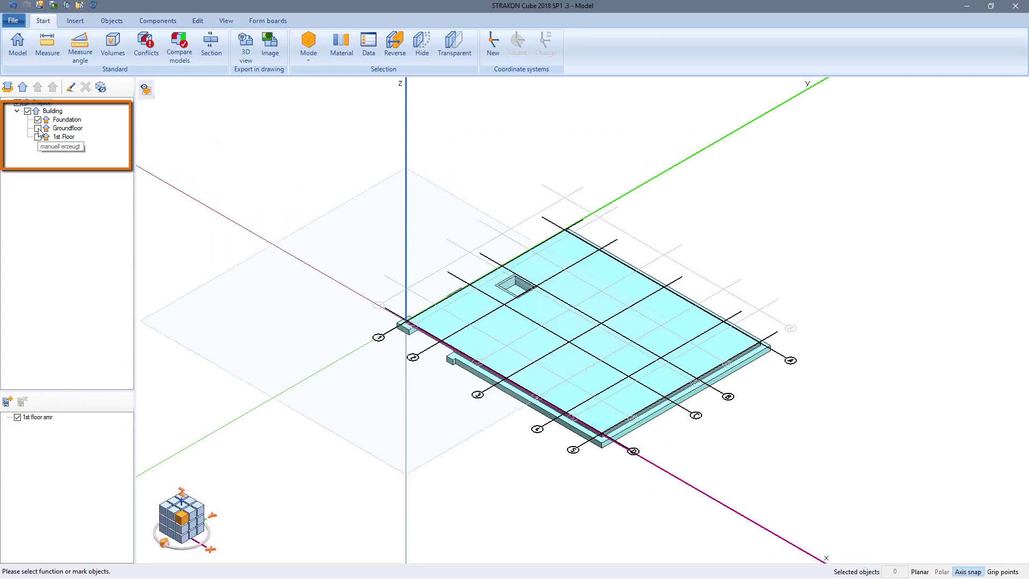
click(38, 129)
click(38, 137)
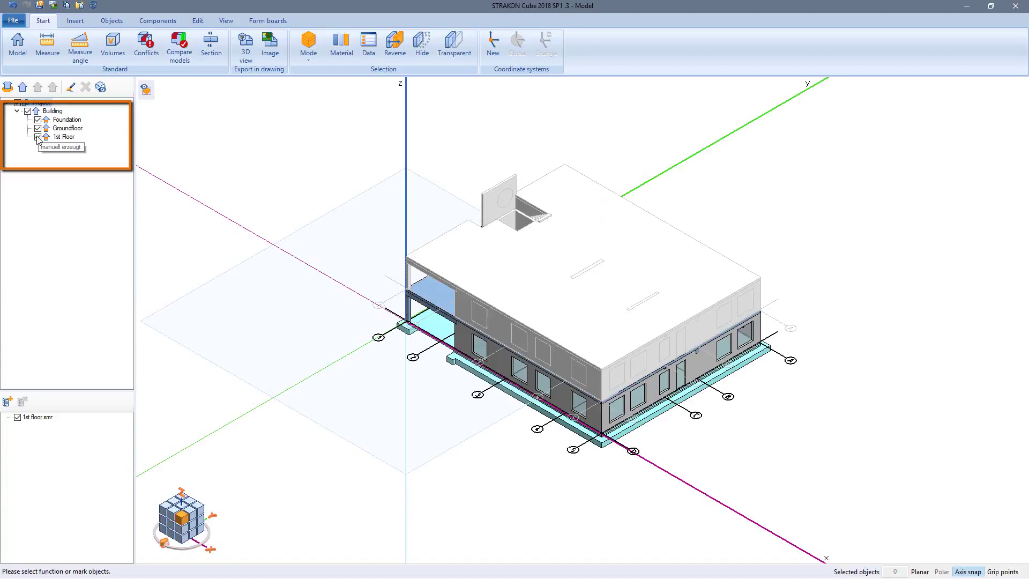
Show external objects as solid parts and set the model colour to Transparent material.
click(232, 21)
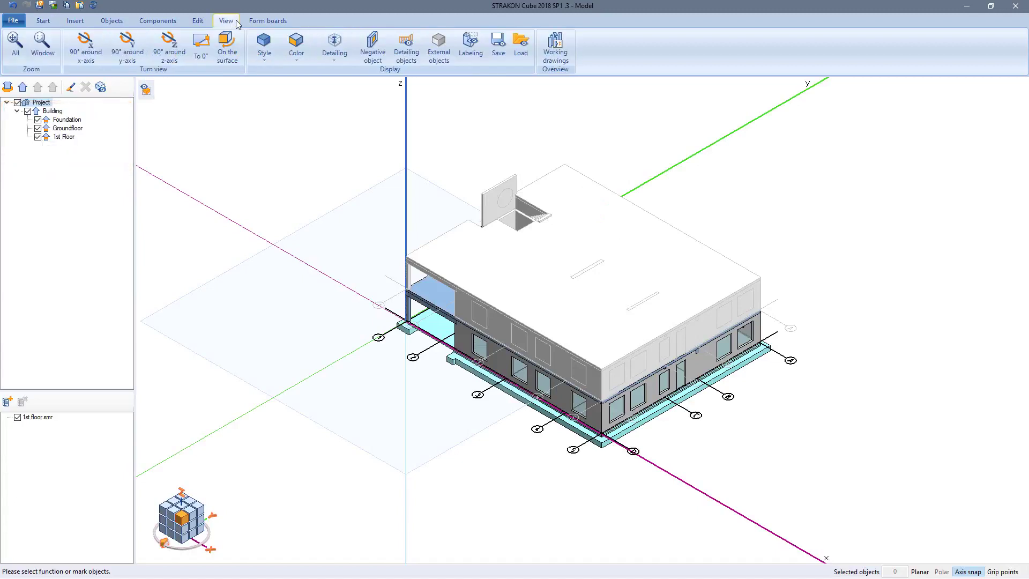
click(438, 53)
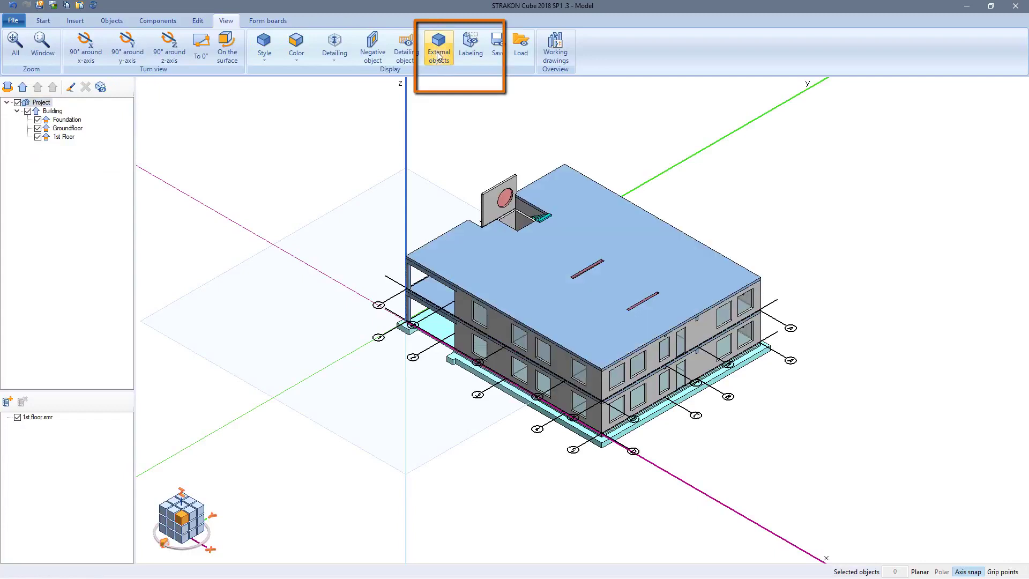
click(298, 54)
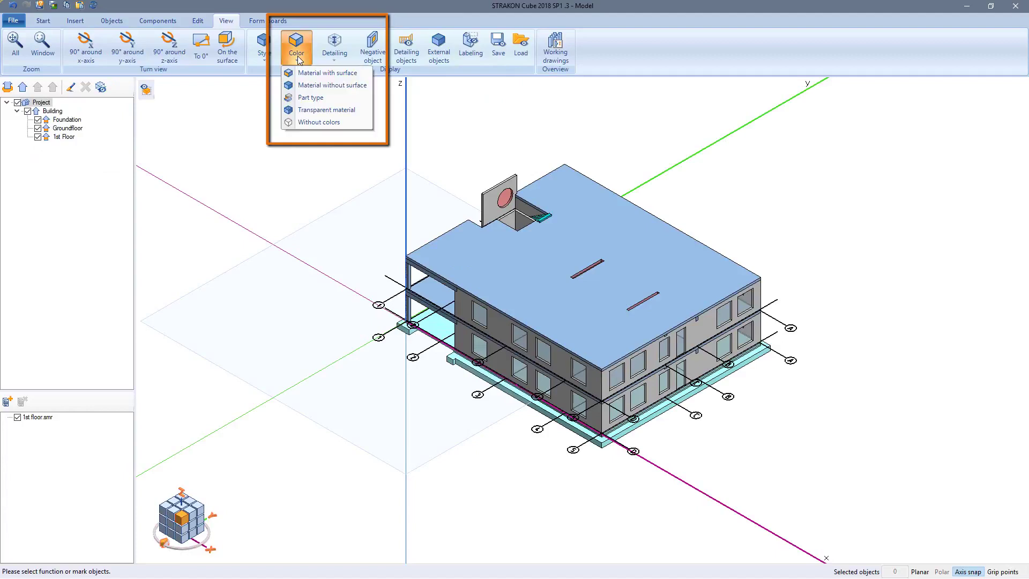
click(306, 99)
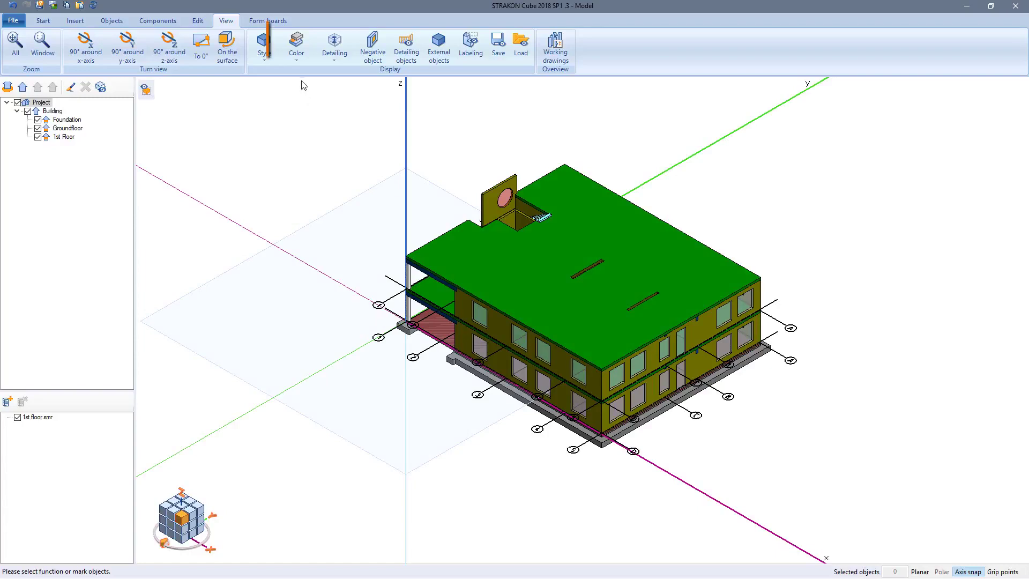
click(298, 60)
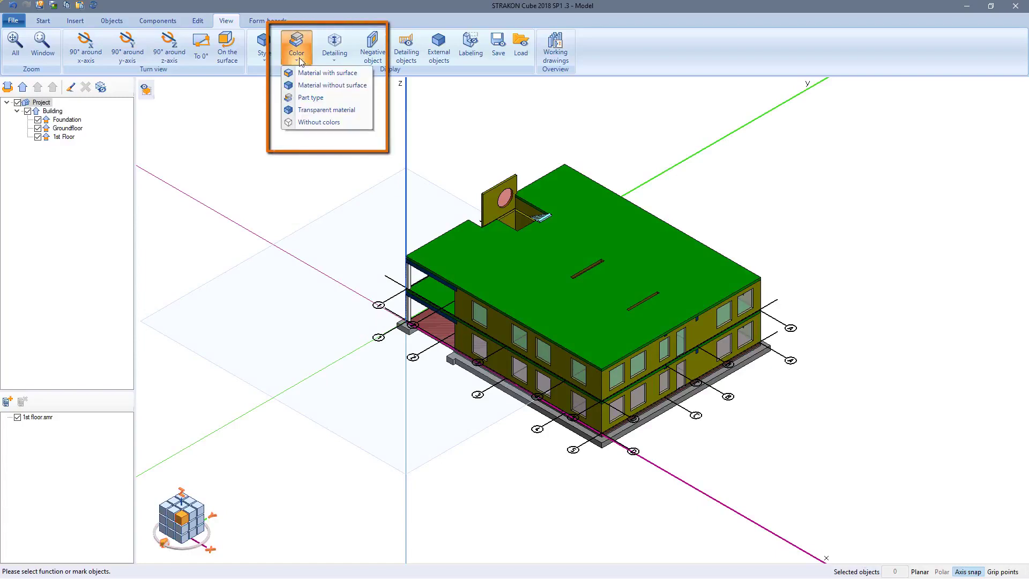
click(304, 111)
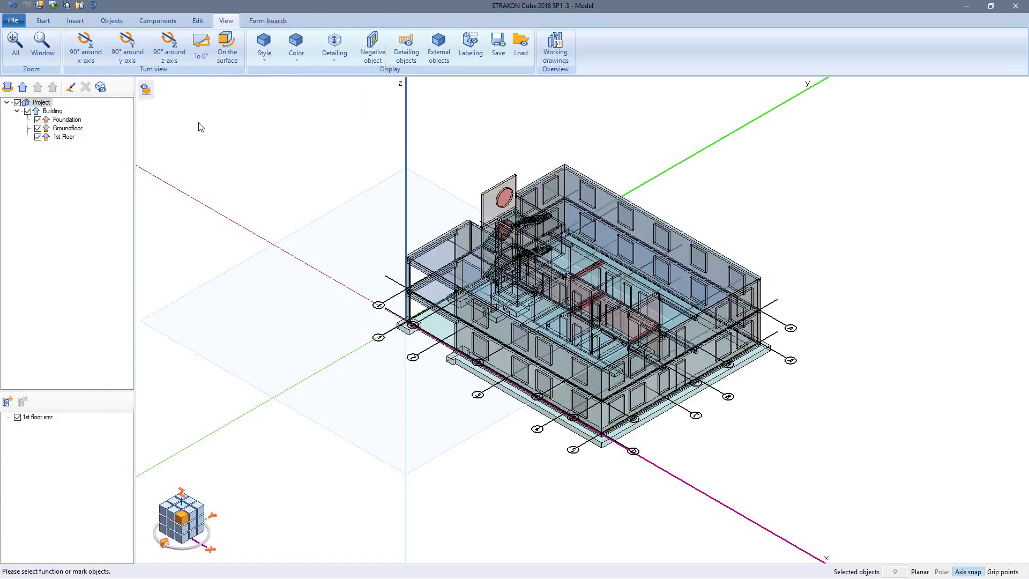
Create a polygonal section line near axis B, then set the cut depth and top edge.
click(45, 21)
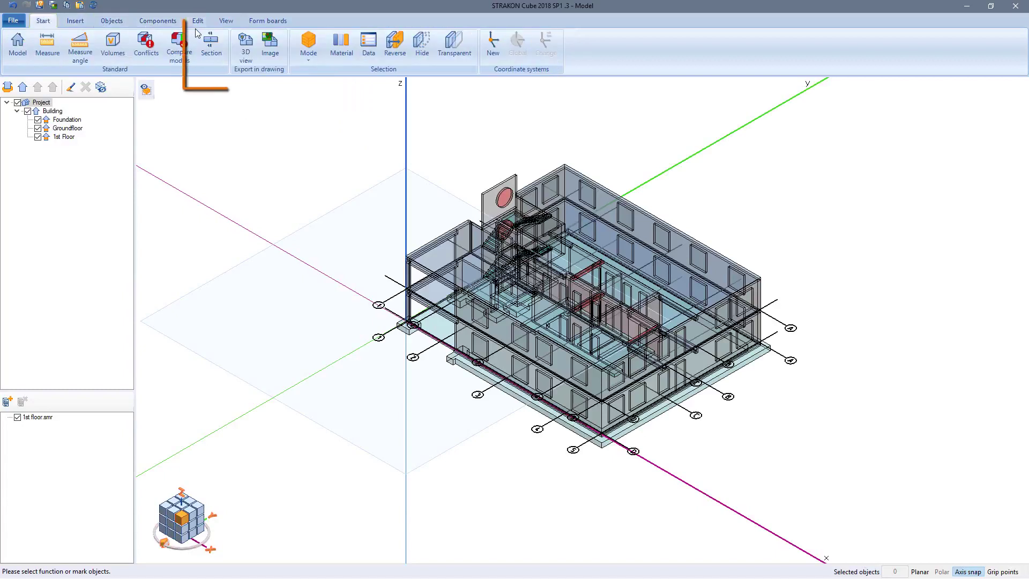
click(215, 55)
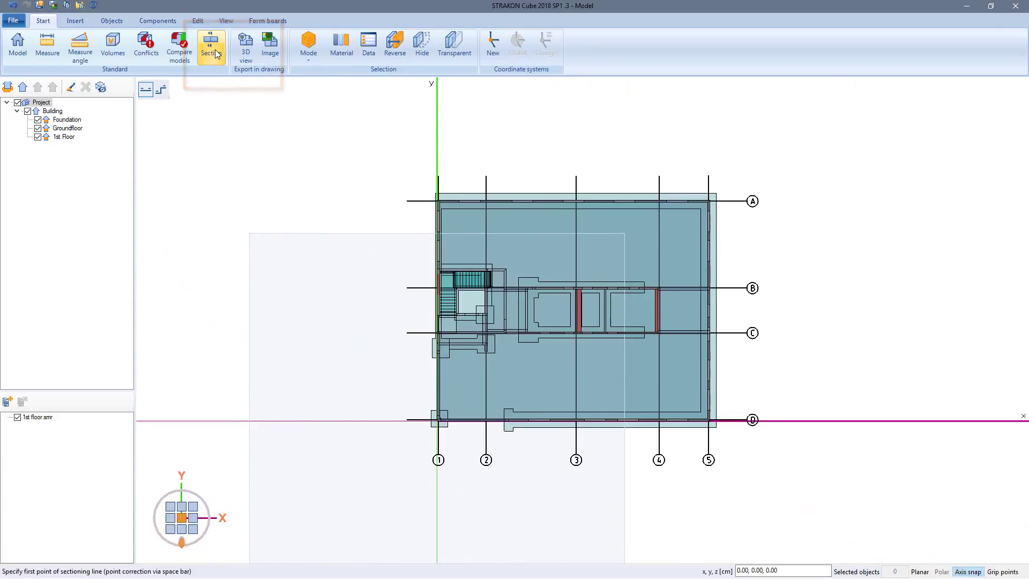
click(161, 90)
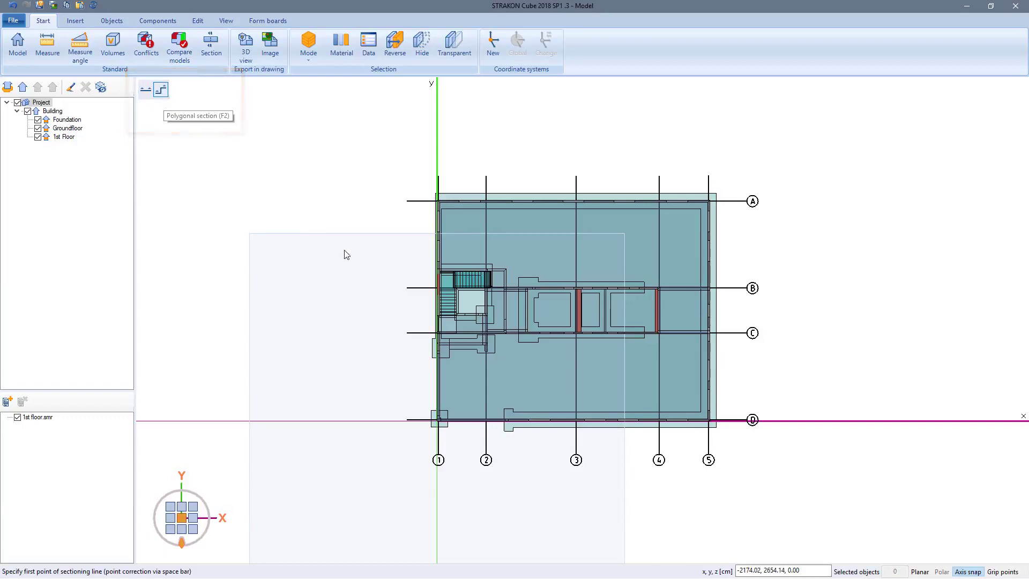
click(422, 280)
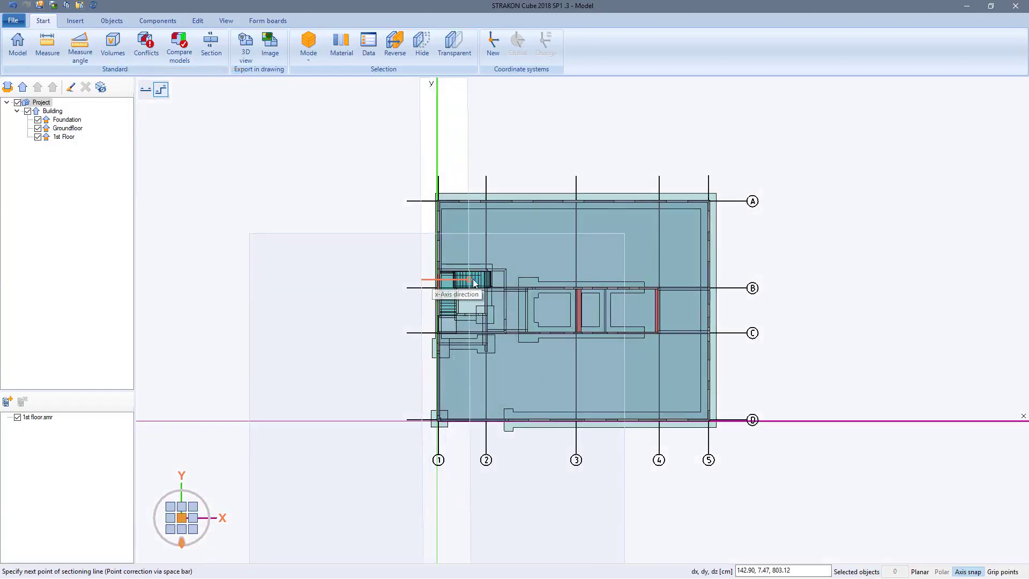
click(514, 280)
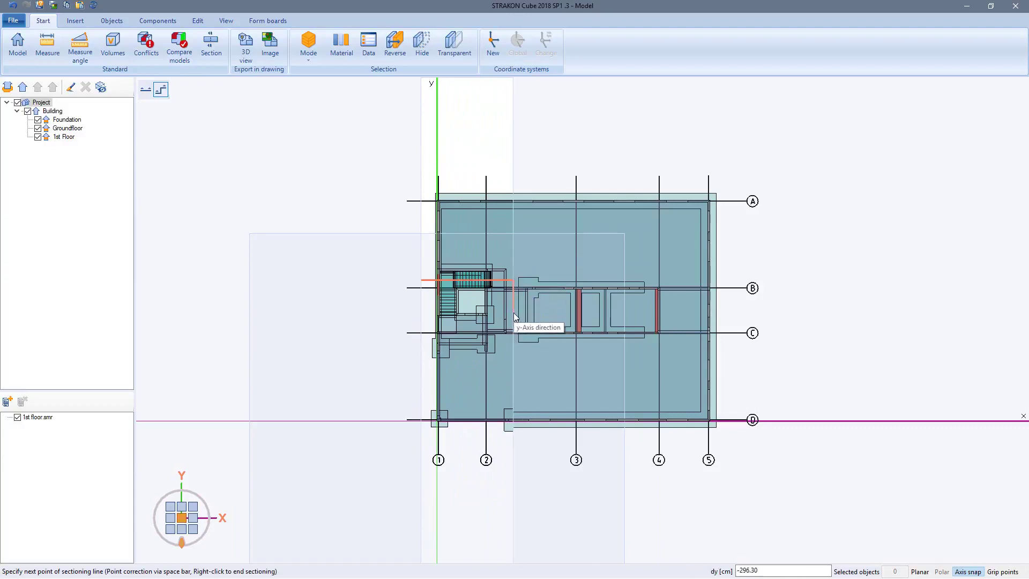
right_click(727, 316)
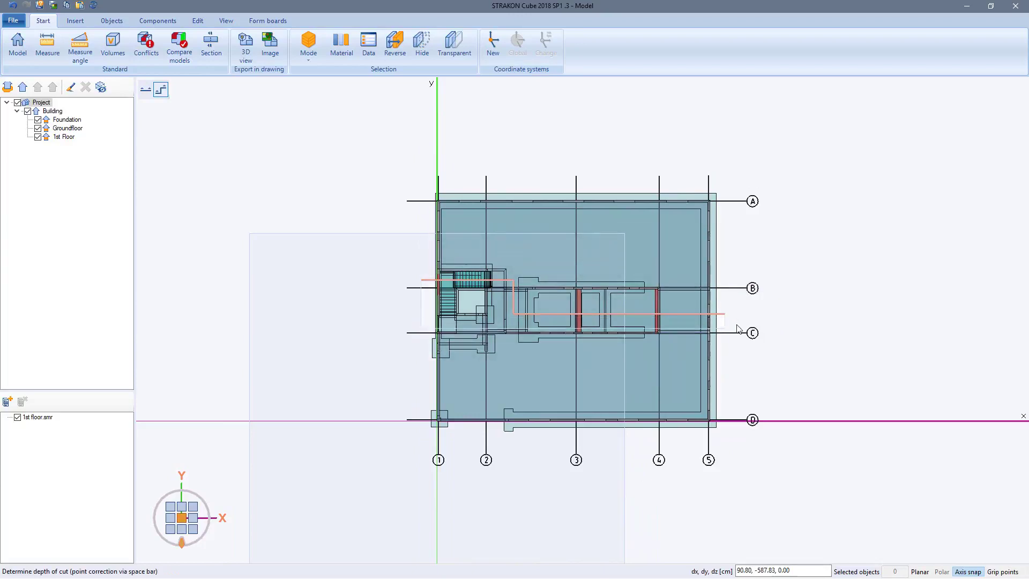
click(741, 282)
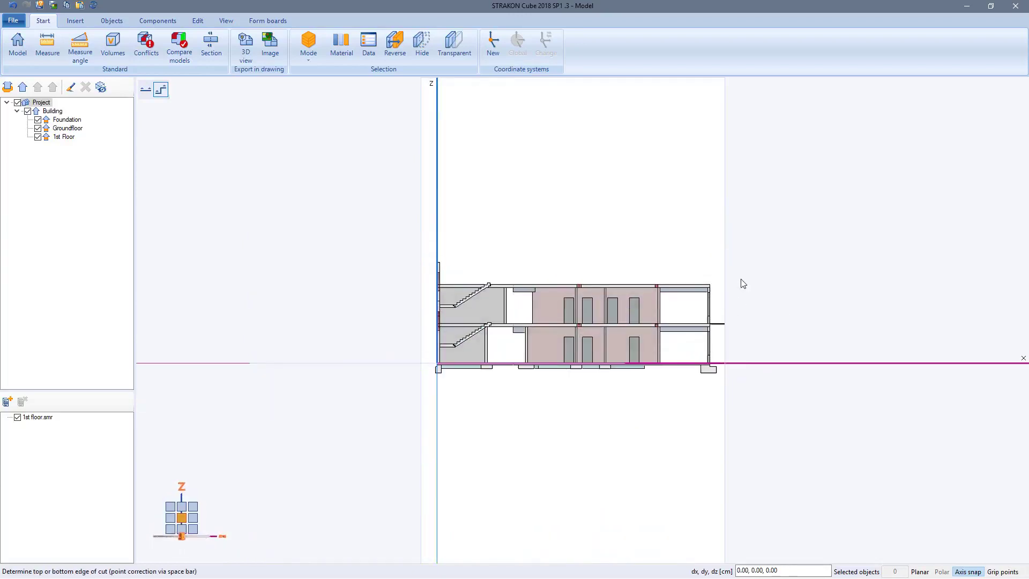
click(507, 306)
click(504, 394)
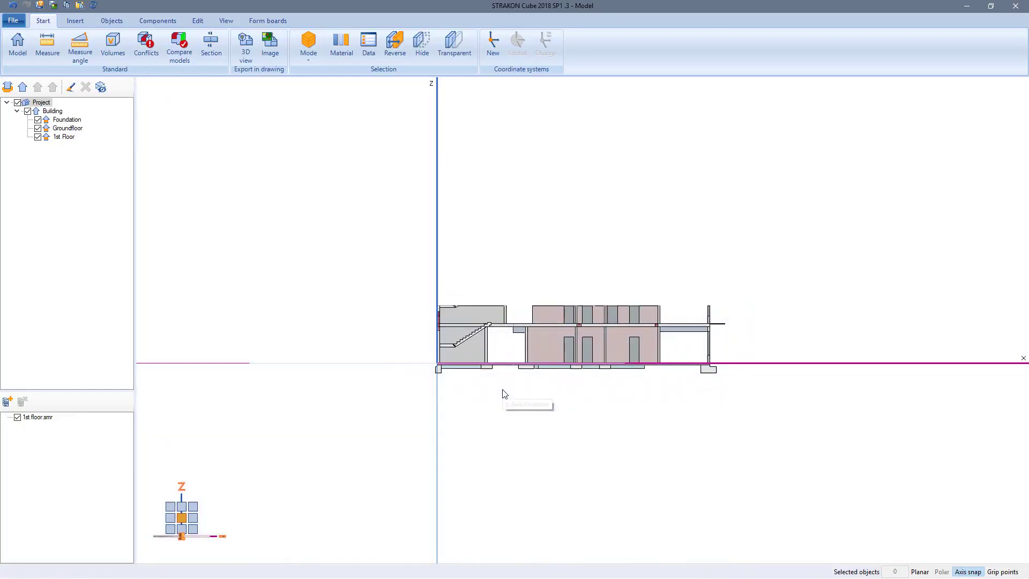
Hide the stair landing and its end piece, then show the model in front view.
scroll(552, 343, up, 4)
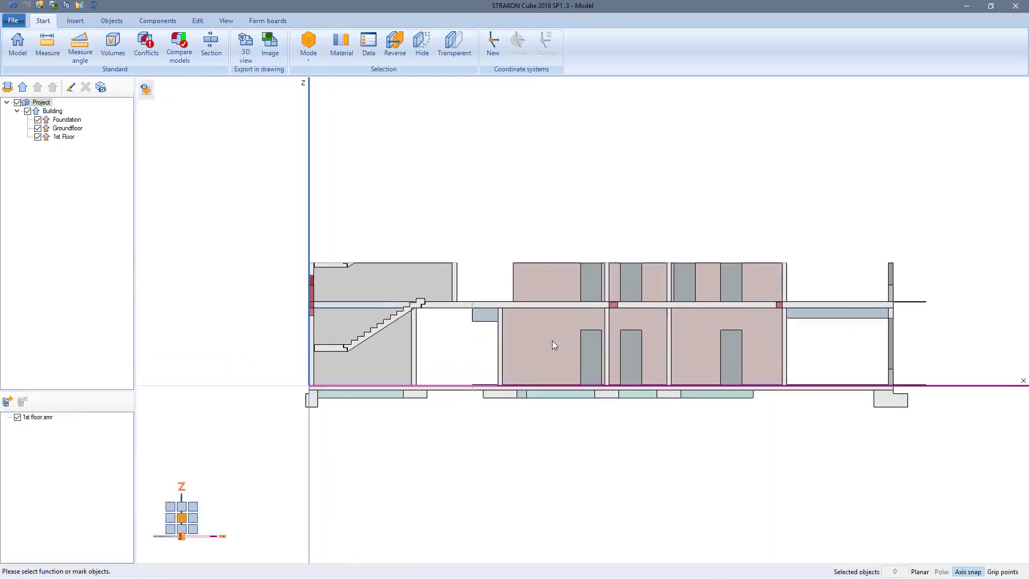
middle_drag(552, 340, 557, 345)
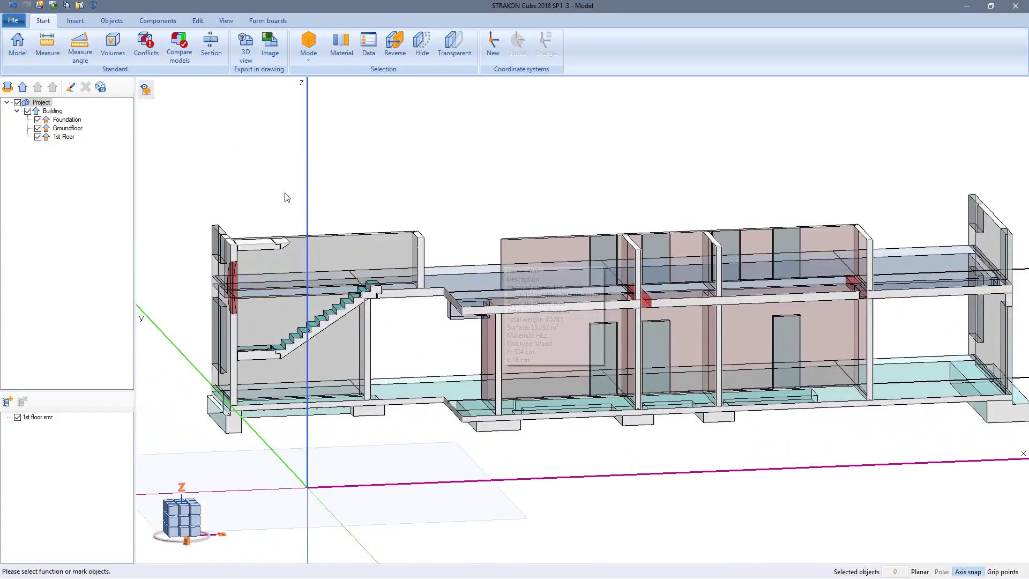
click(259, 244)
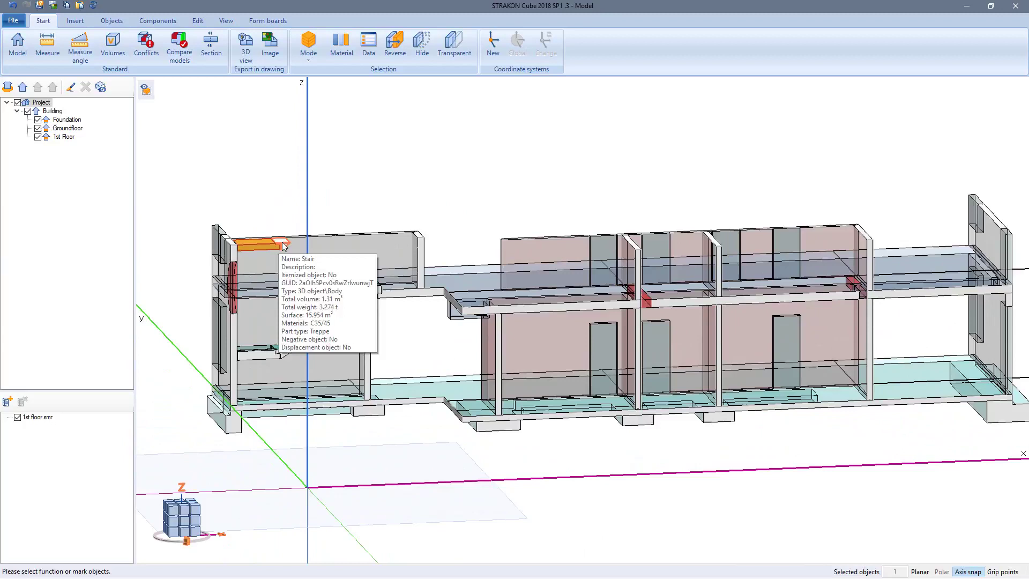
click(282, 244)
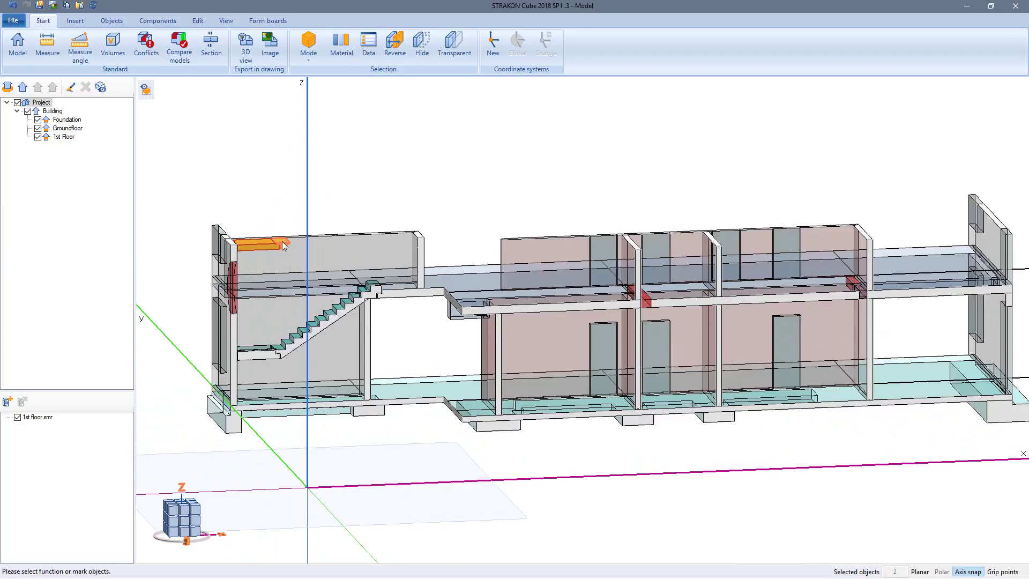
click(422, 55)
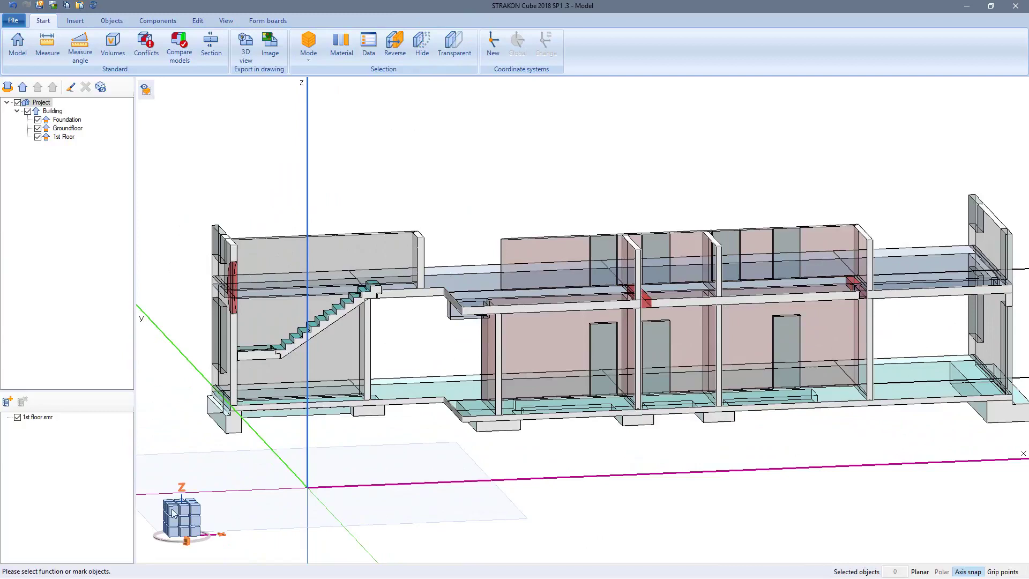
click(185, 525)
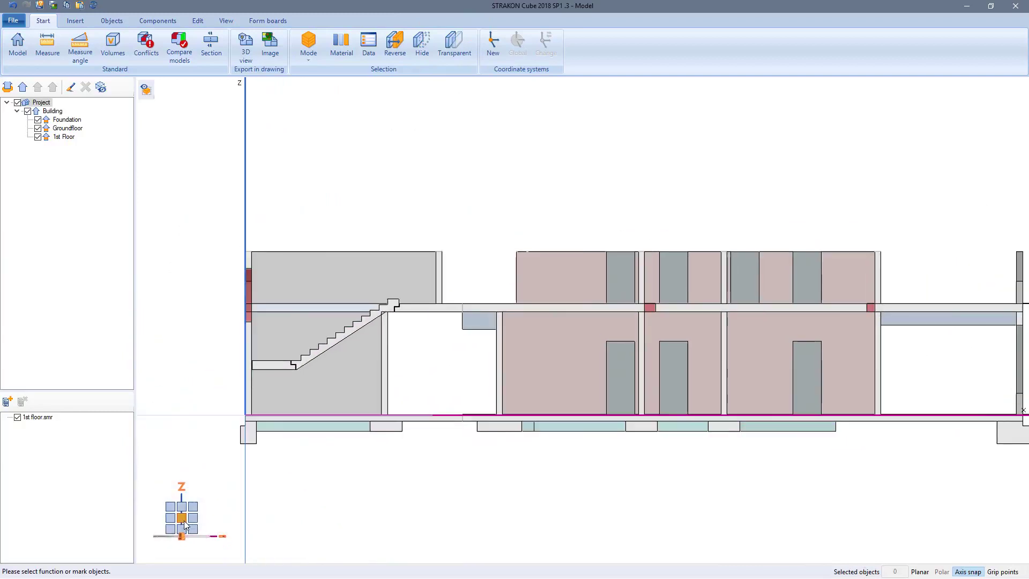
Export the front view to the drawing as a 3D view, reviewing the section lines display setting.
click(249, 66)
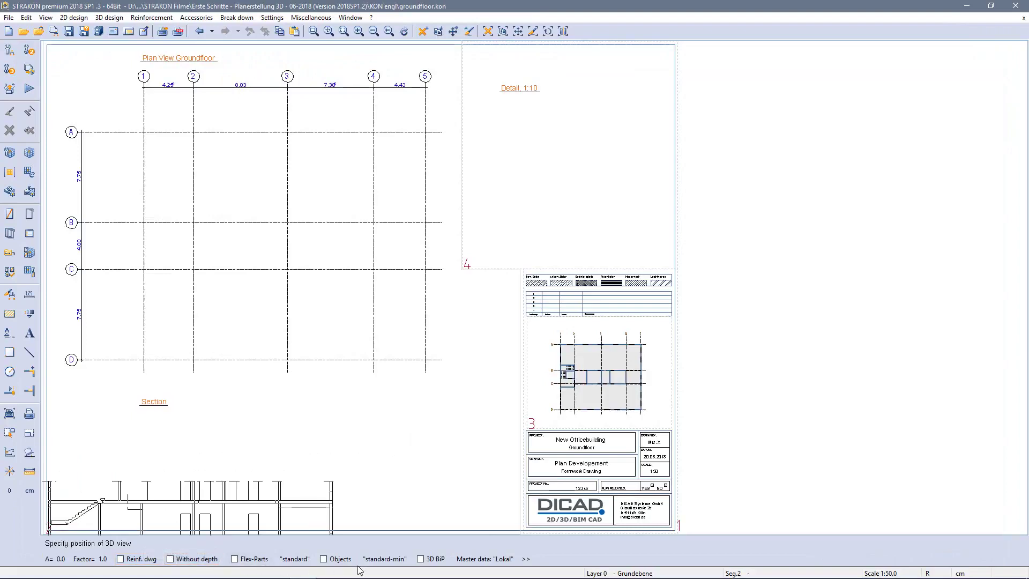
click(526, 558)
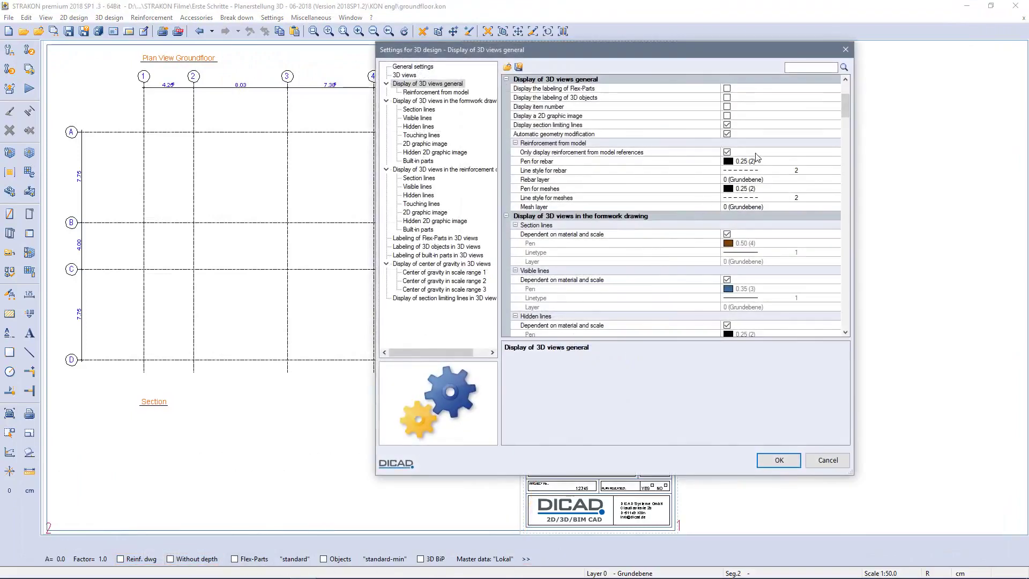
mouse_move(843, 105)
mouse_down()
mouse_move(844, 150)
mouse_move(848, 111)
mouse_up()
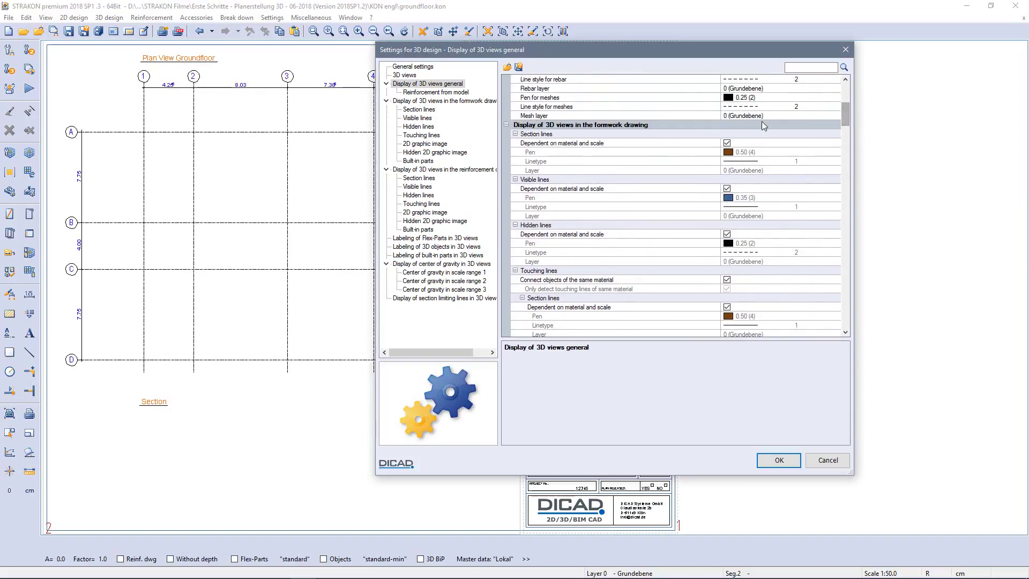
click(642, 143)
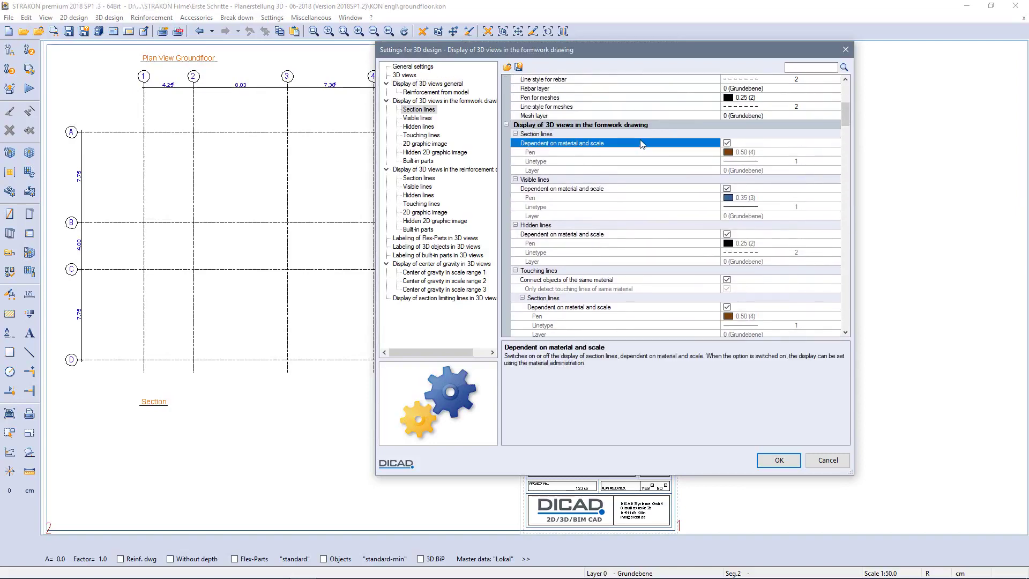
click(775, 460)
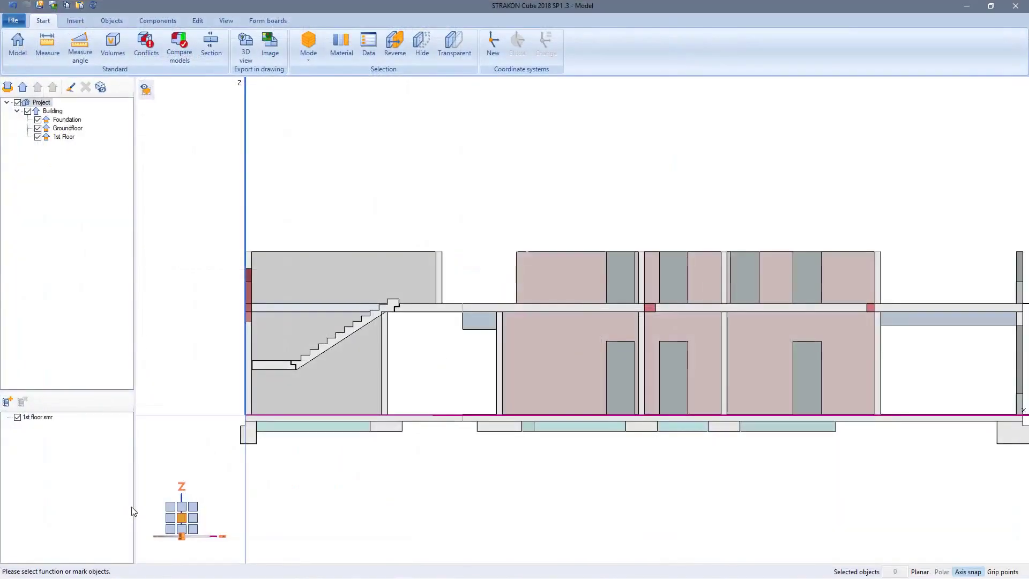
Close STRAKON Cube, select the placed Section view, and toggle its hidden lines off and on.
click(1015, 5)
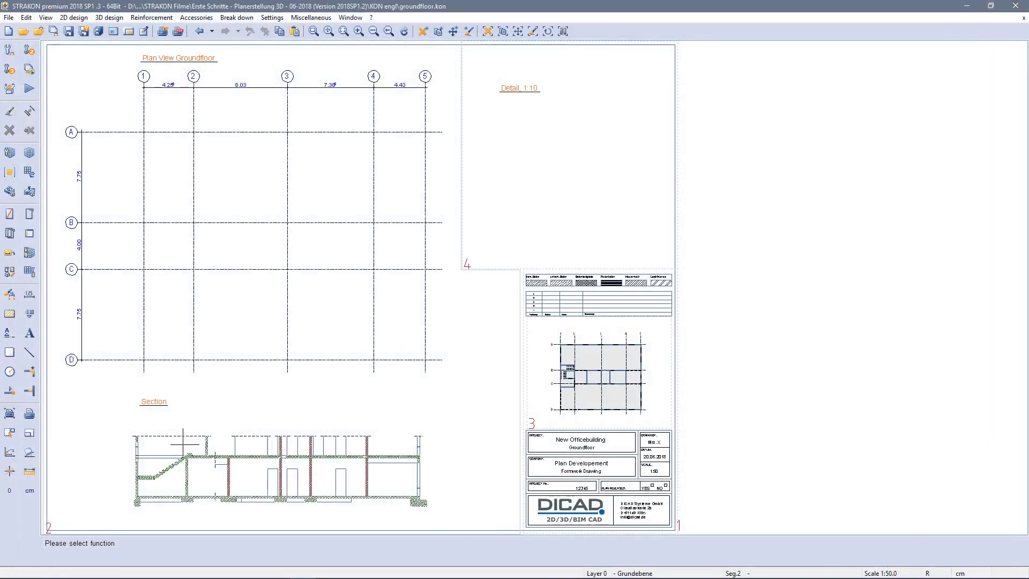
drag(159, 510, 457, 401)
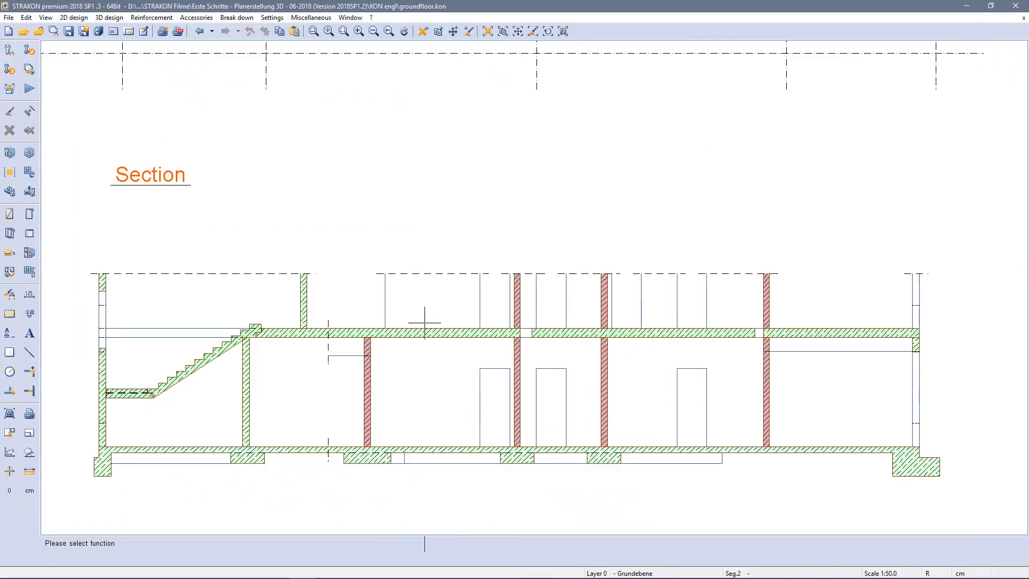
drag(424, 323, 441, 376)
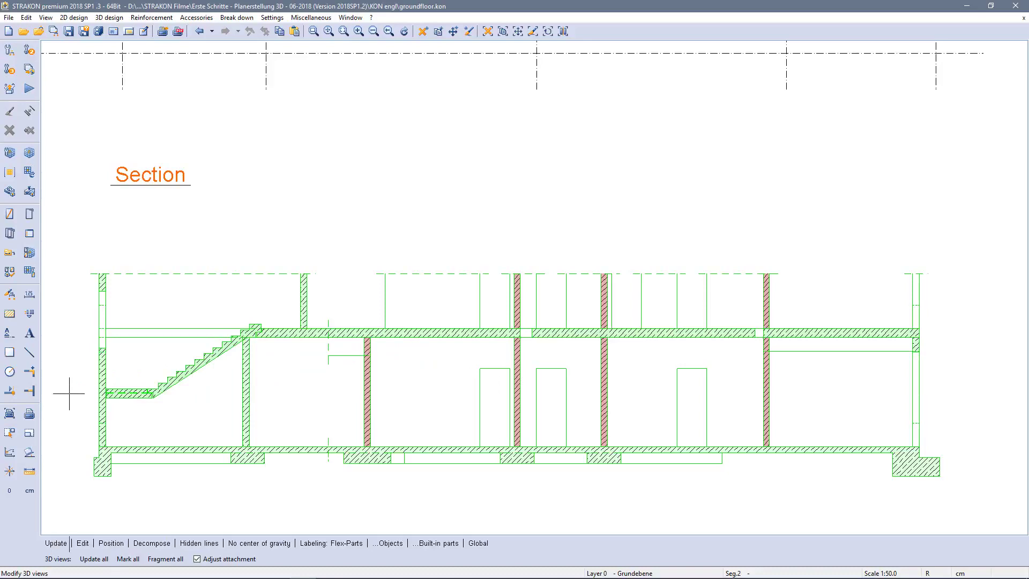
click(199, 542)
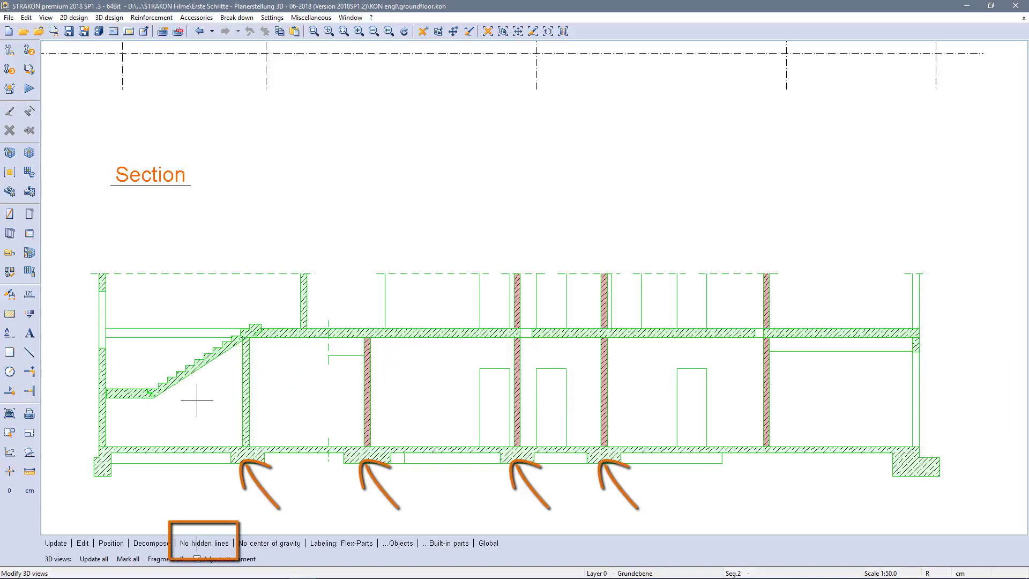
click(196, 543)
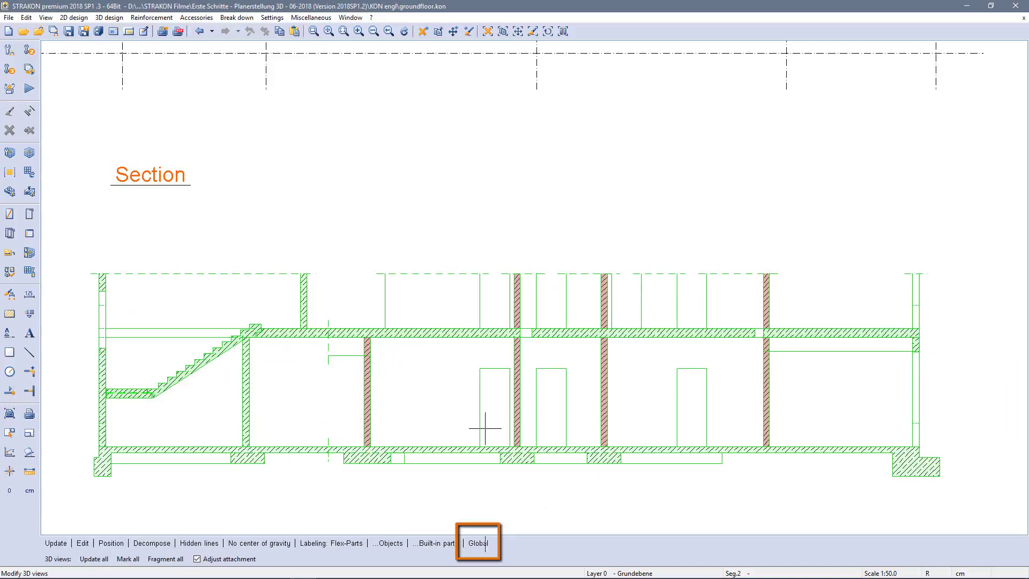
click(478, 543)
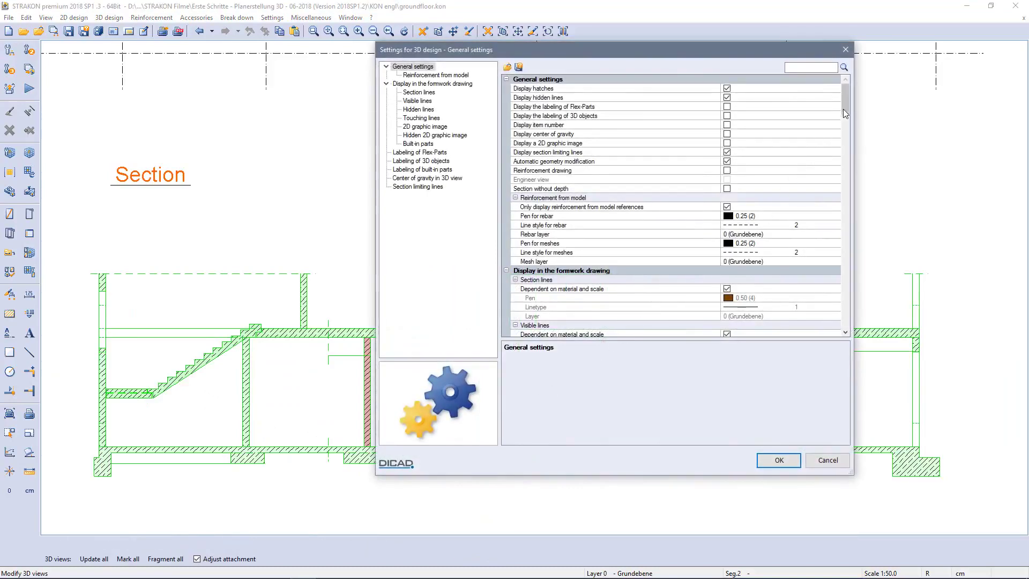
Make section lines use pen 0.70 (5) independent of material and scale, and update the view.
drag(844, 103, 841, 123)
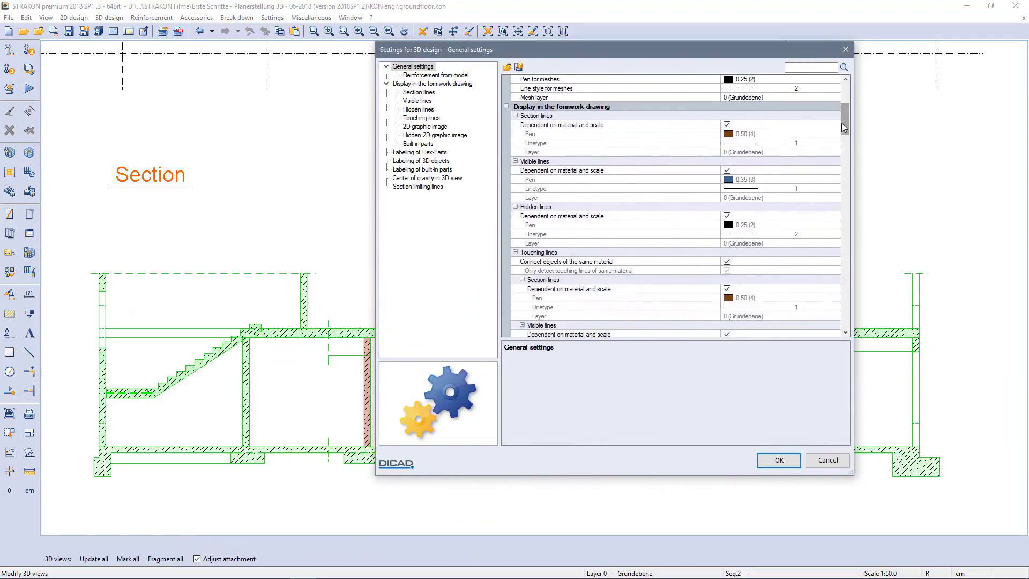
click(699, 131)
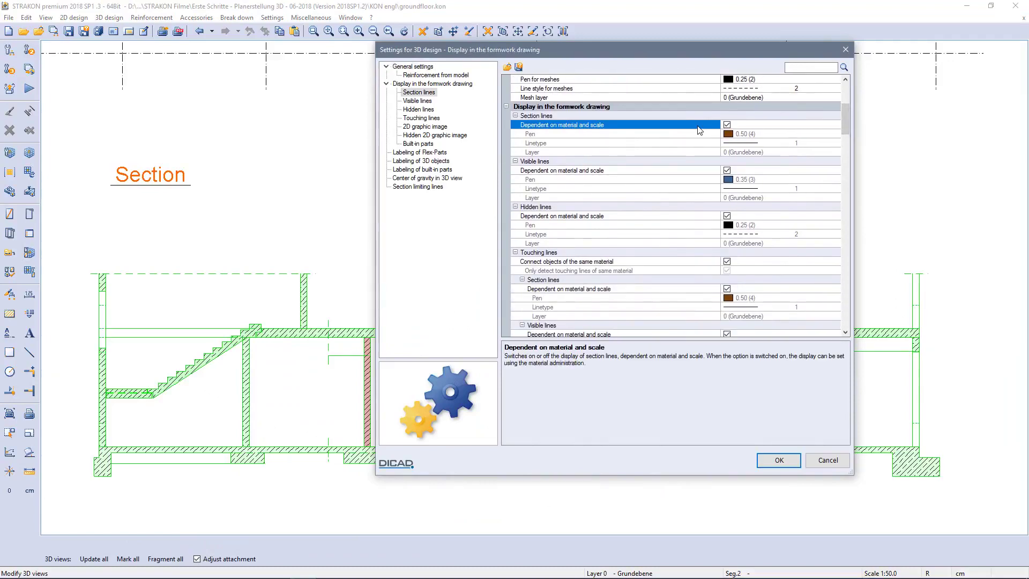
click(727, 126)
click(762, 137)
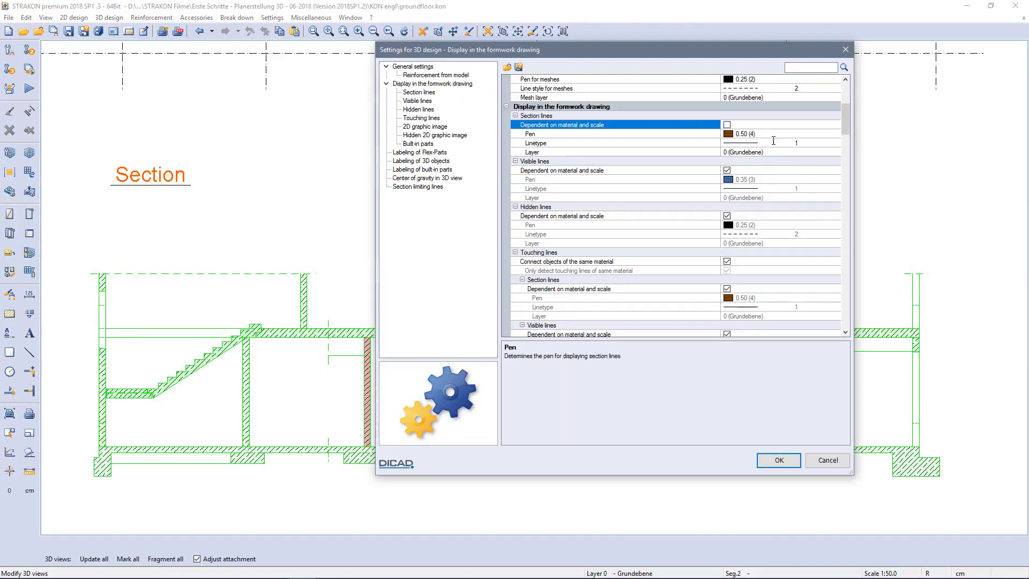
click(836, 137)
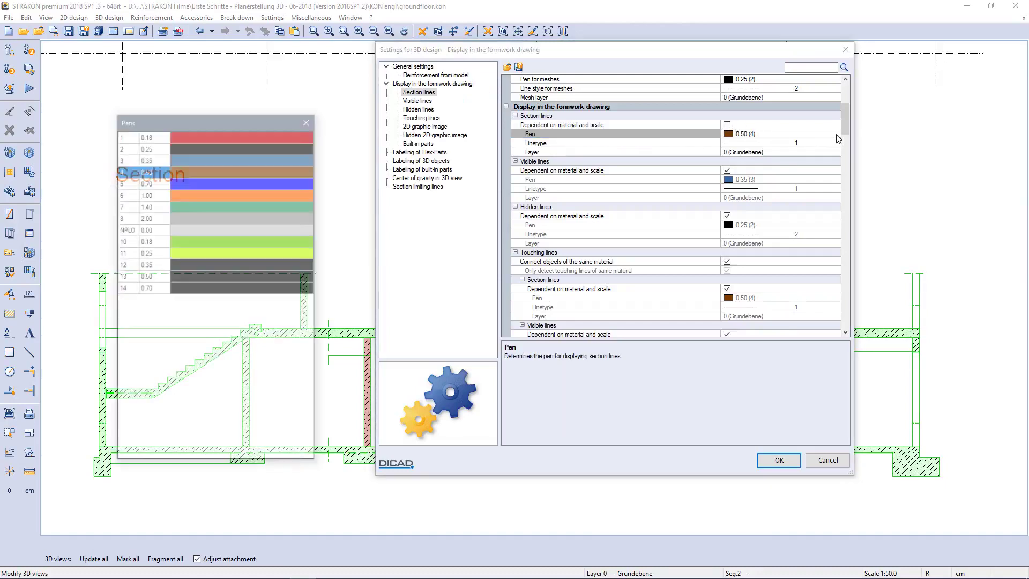
click(302, 182)
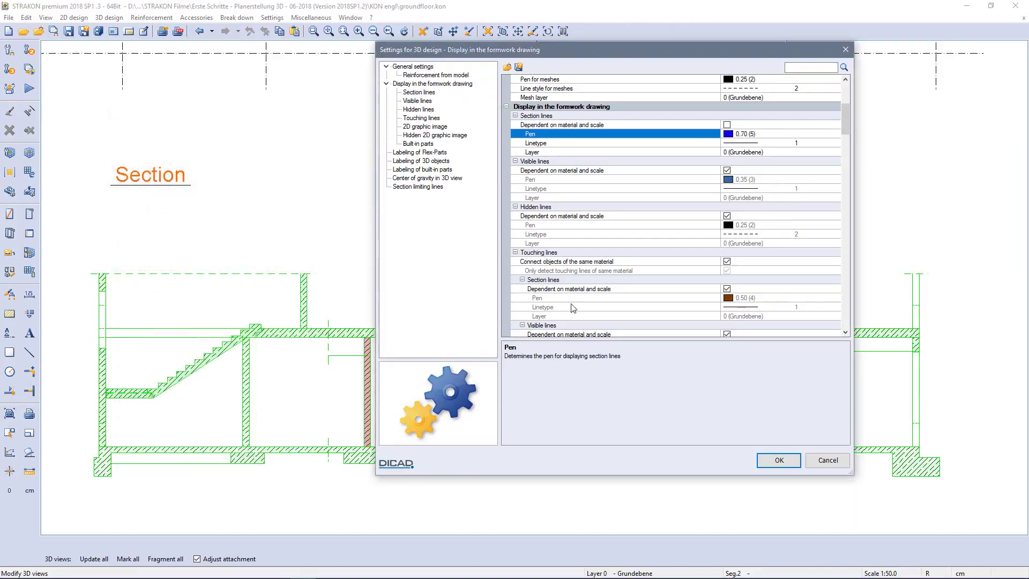
click(778, 460)
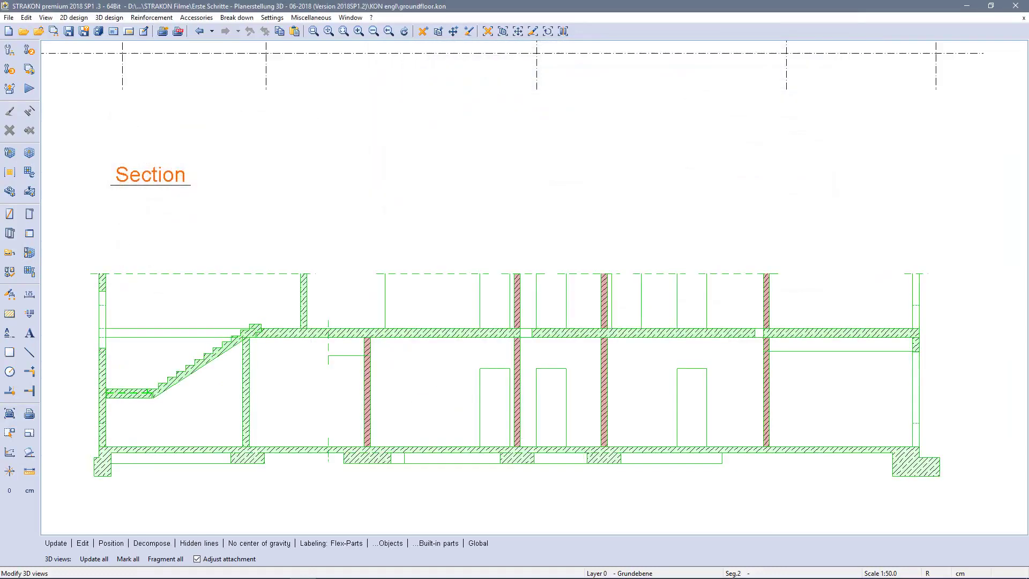
click(473, 352)
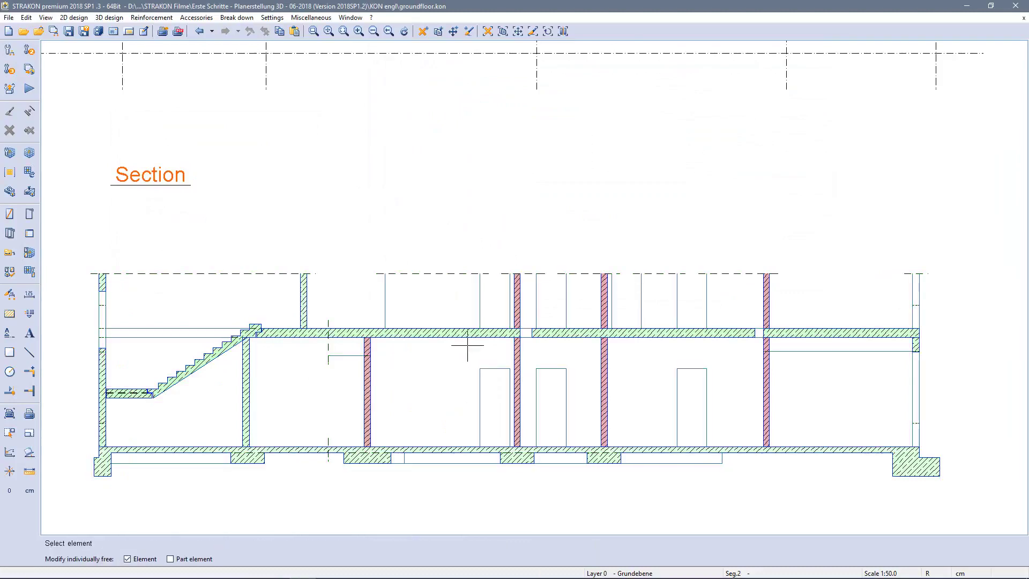
In Material administration, turn off the background colour of the C20/25 scale range 2 hatching.
click(272, 18)
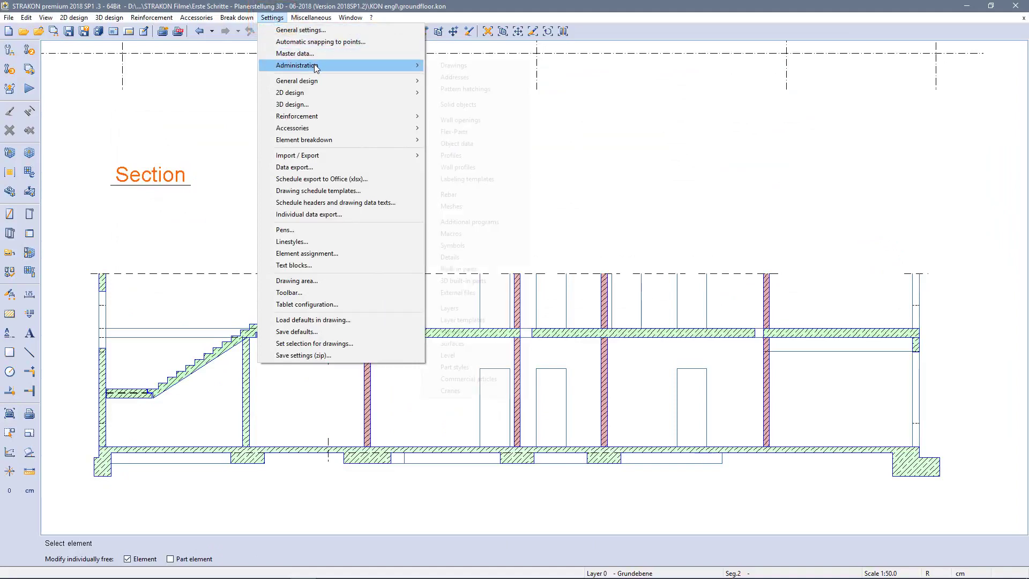
mouse_move(343, 67)
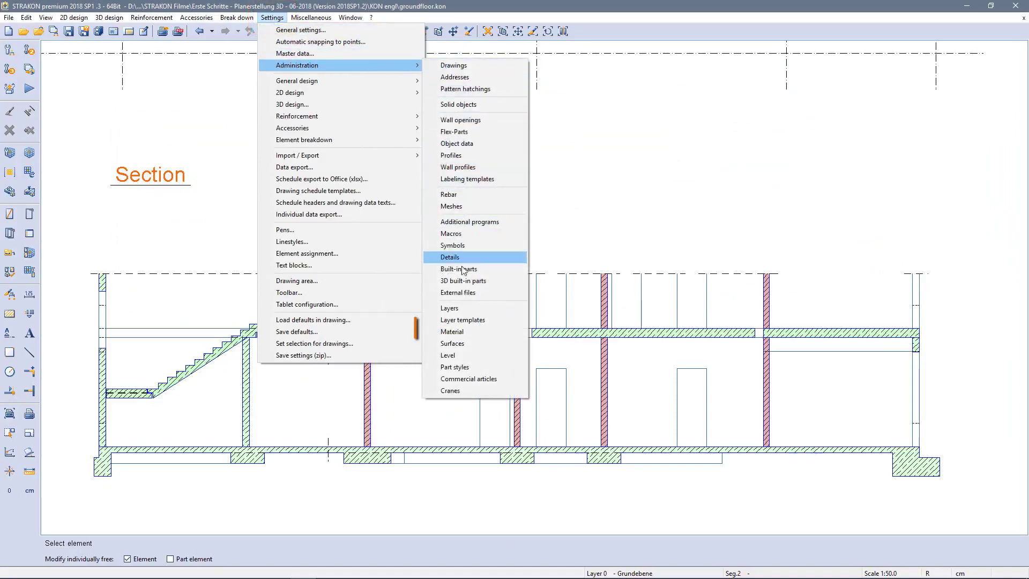
click(459, 333)
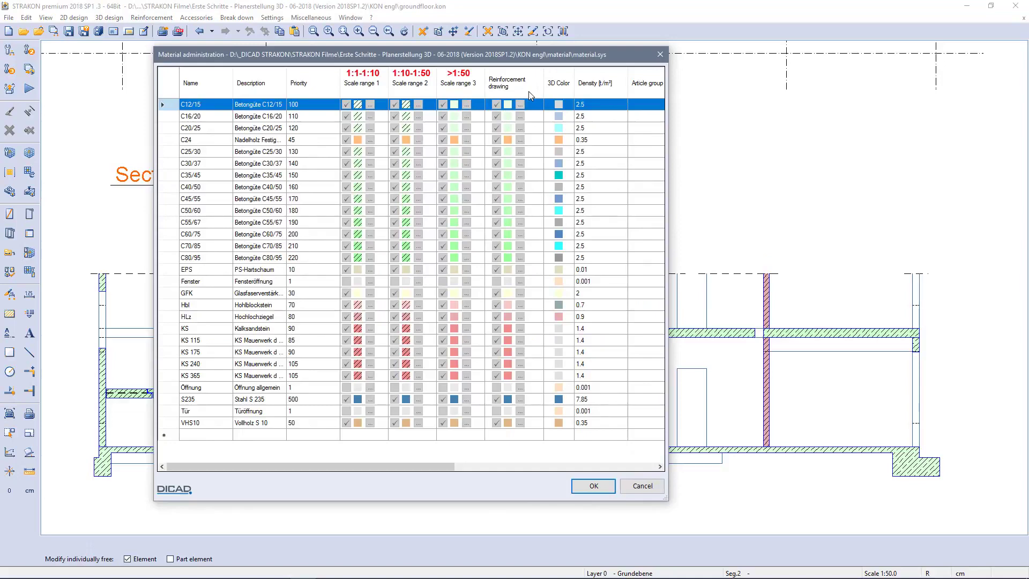
click(162, 127)
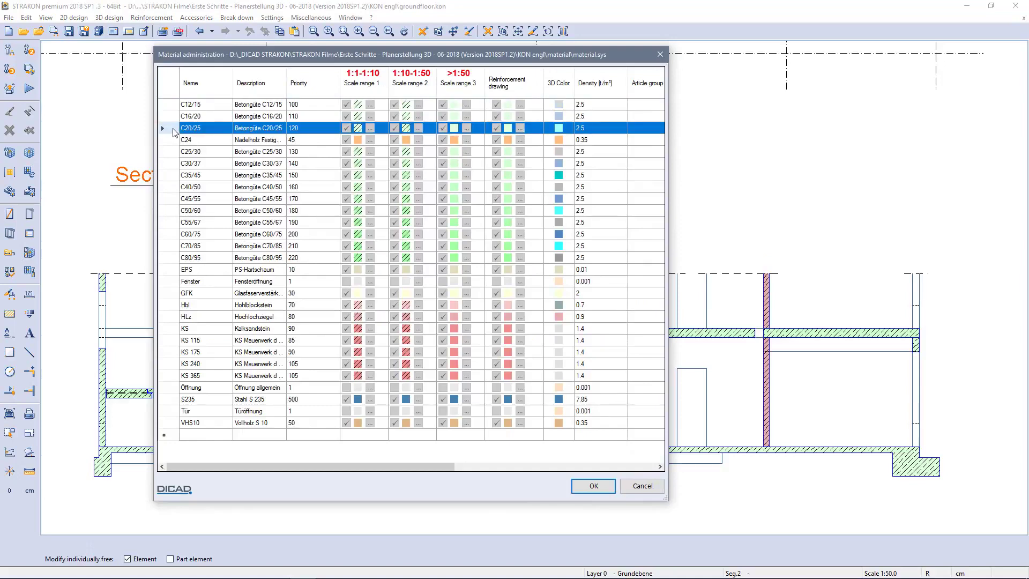
click(406, 128)
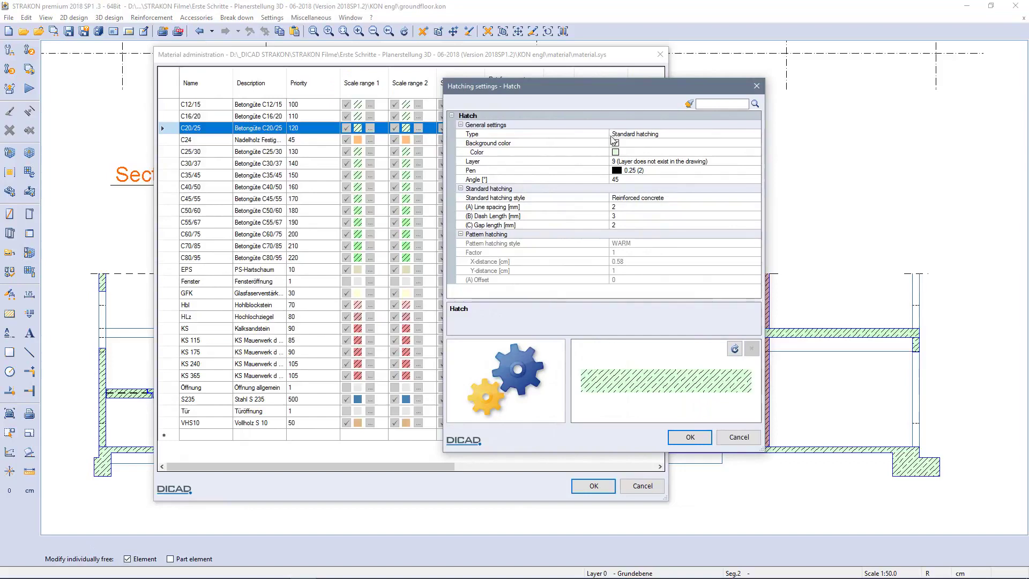
click(615, 142)
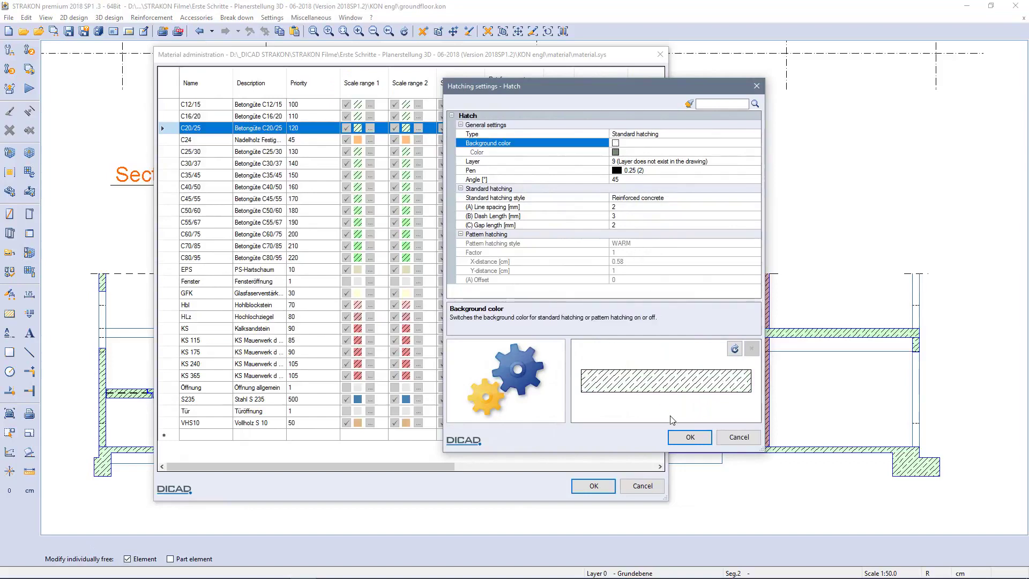
click(680, 442)
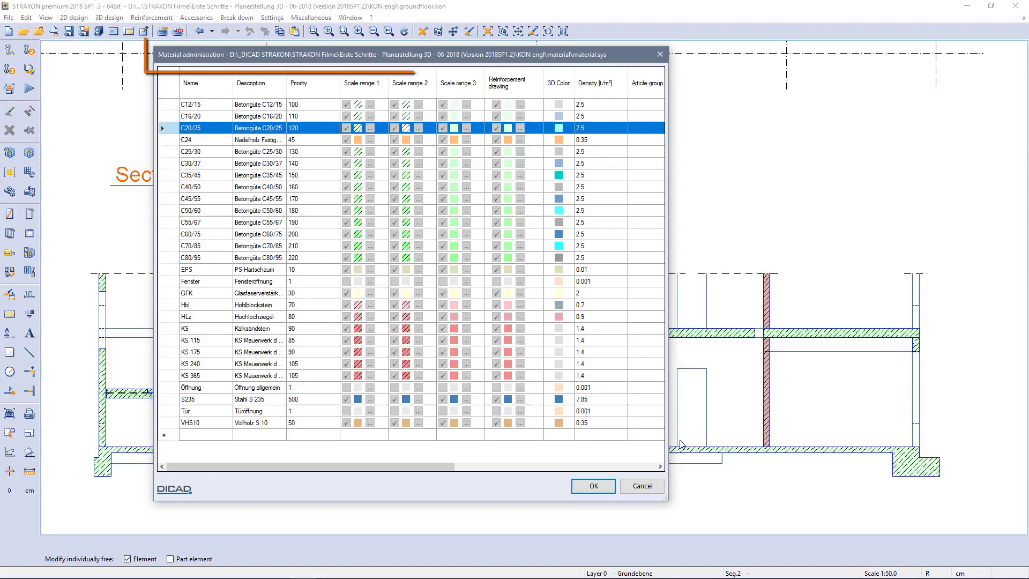
click(607, 489)
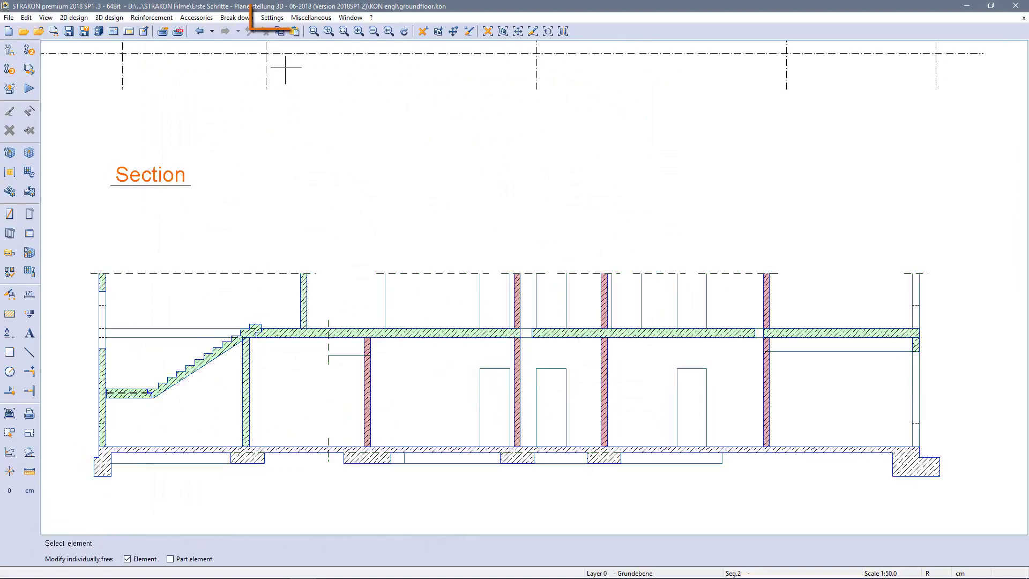
Review the 3D design scale ranges 1:10 and 1:50, then select the section view.
click(276, 19)
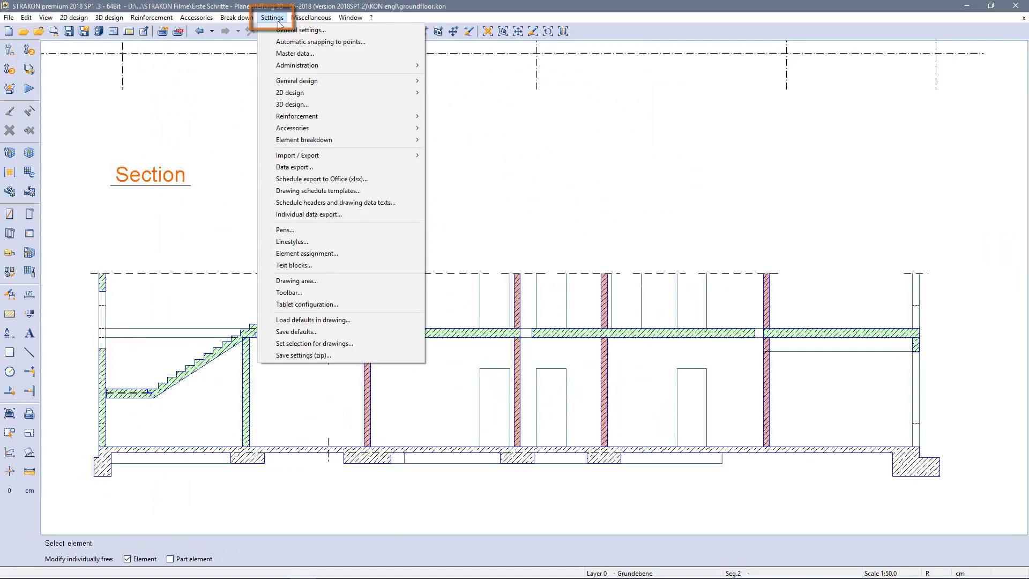
click(282, 105)
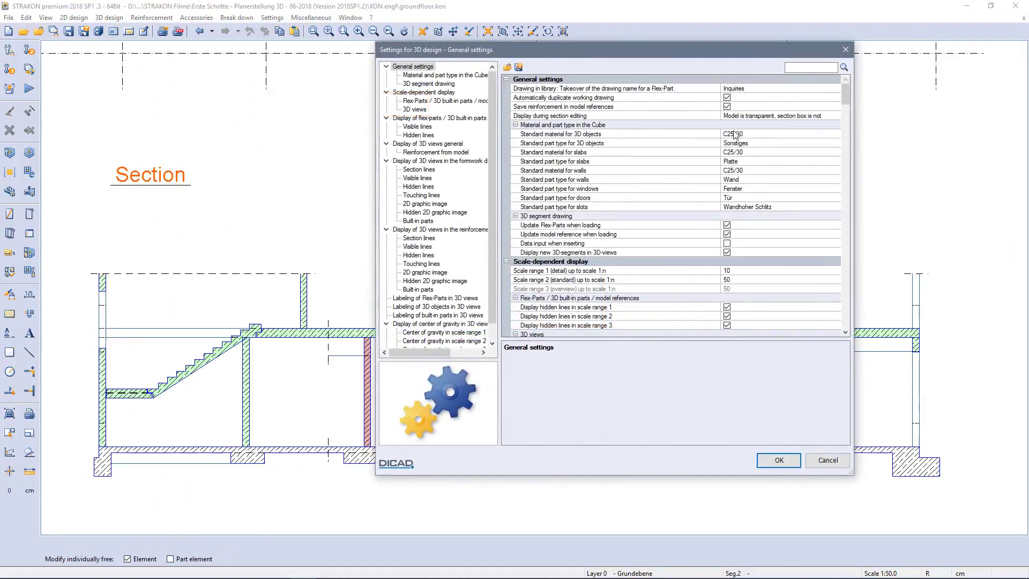
drag(847, 94, 846, 107)
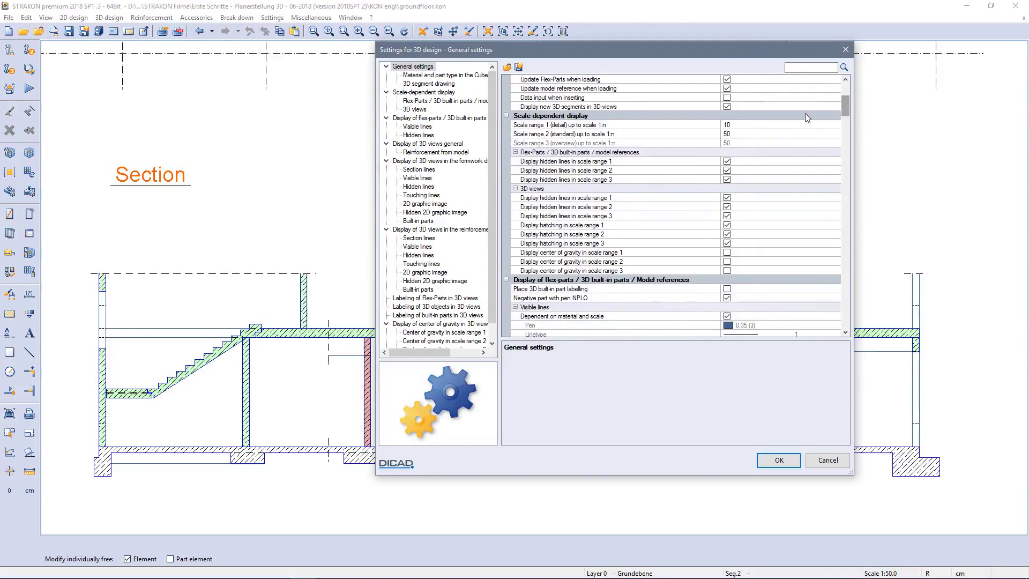
click(766, 127)
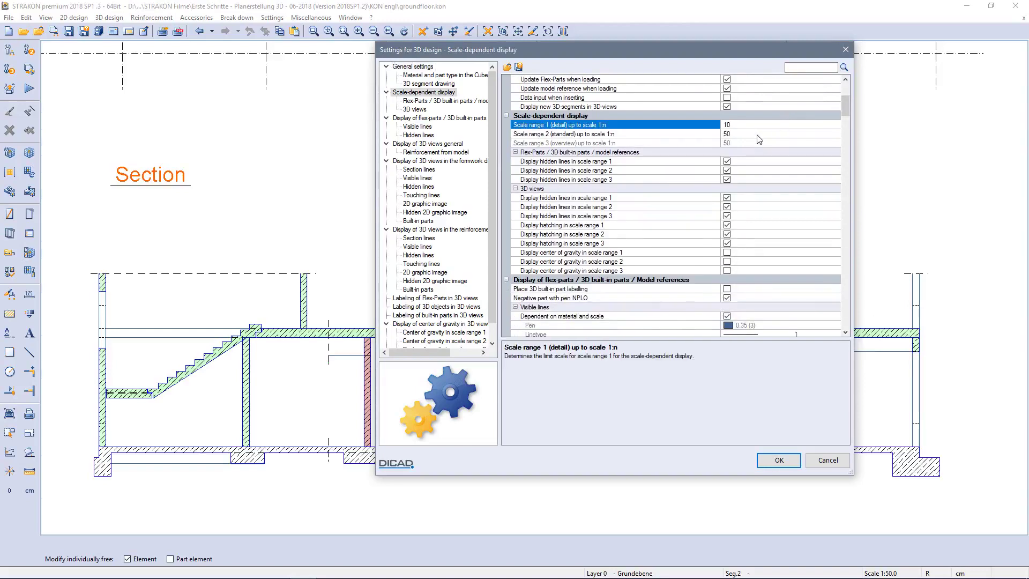
key(Down)
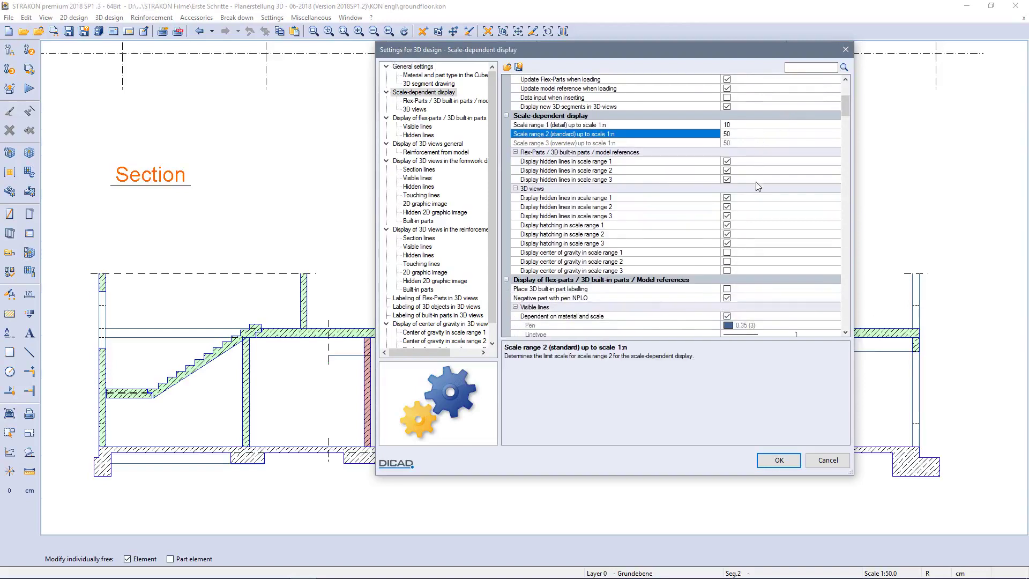
click(778, 460)
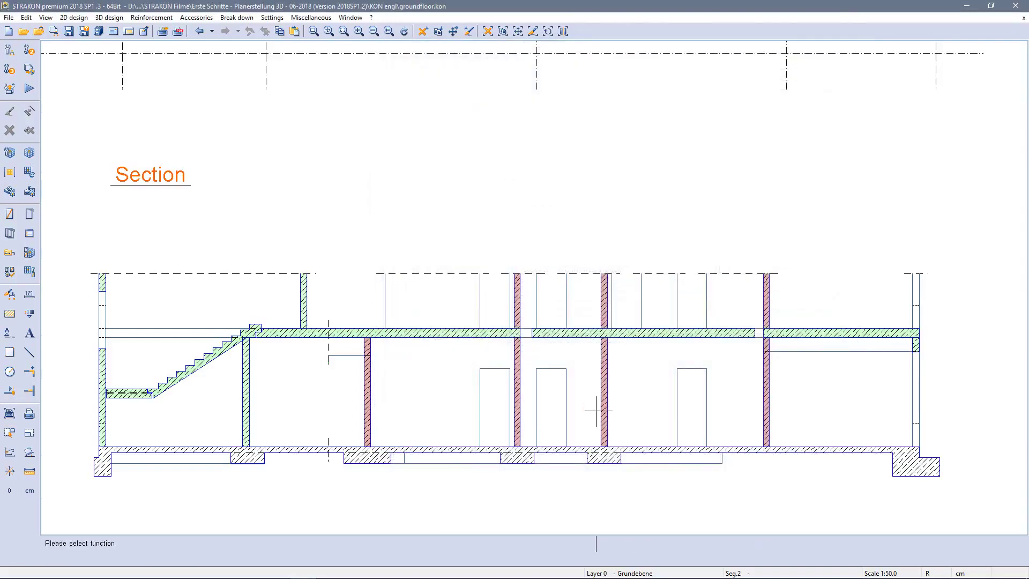
right_drag(342, 410, 420, 415)
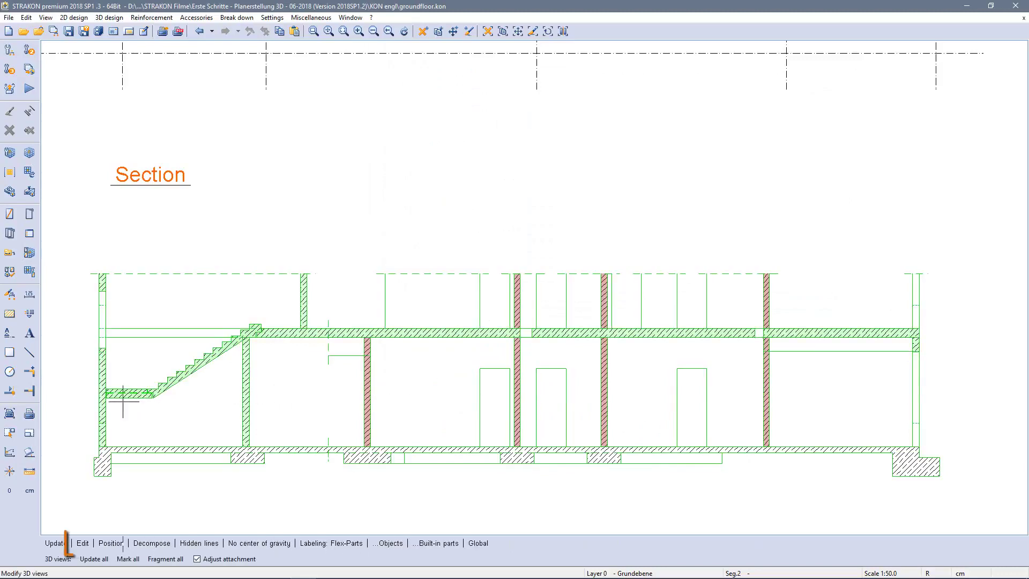
Extrude the section body's top face upward so the section takes in the upper floor.
click(82, 543)
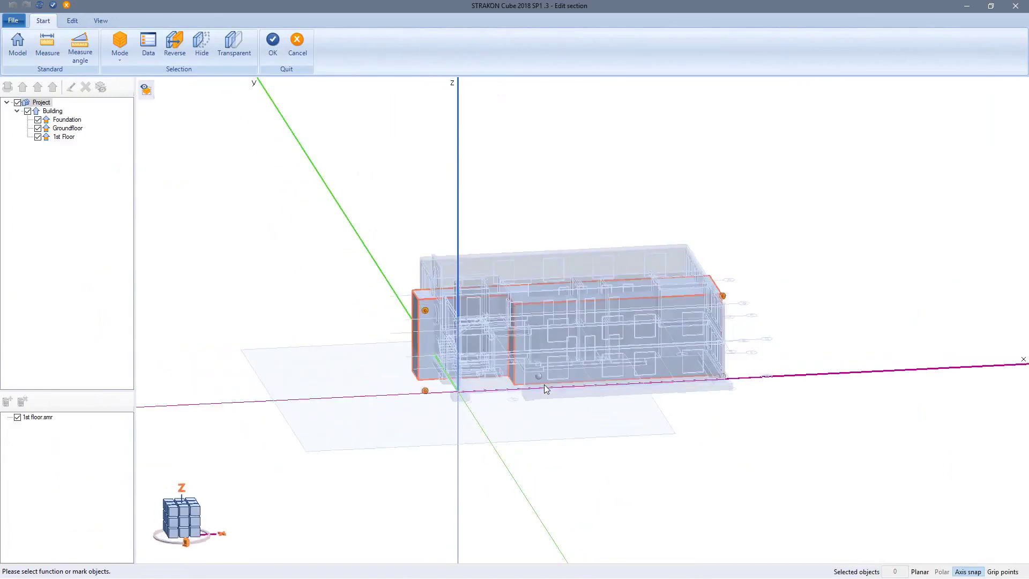
scroll(471, 303, up, 6)
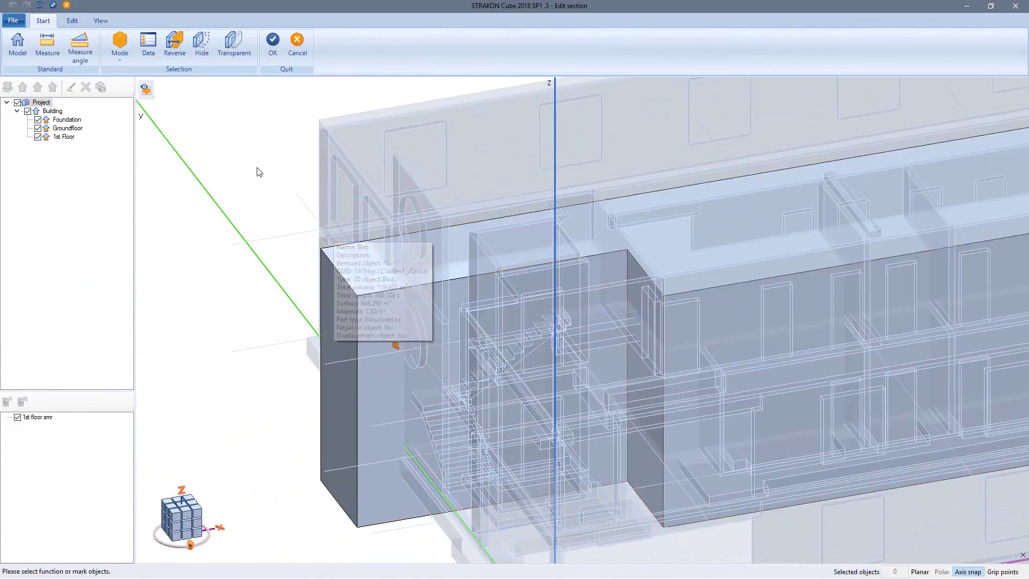
click(75, 22)
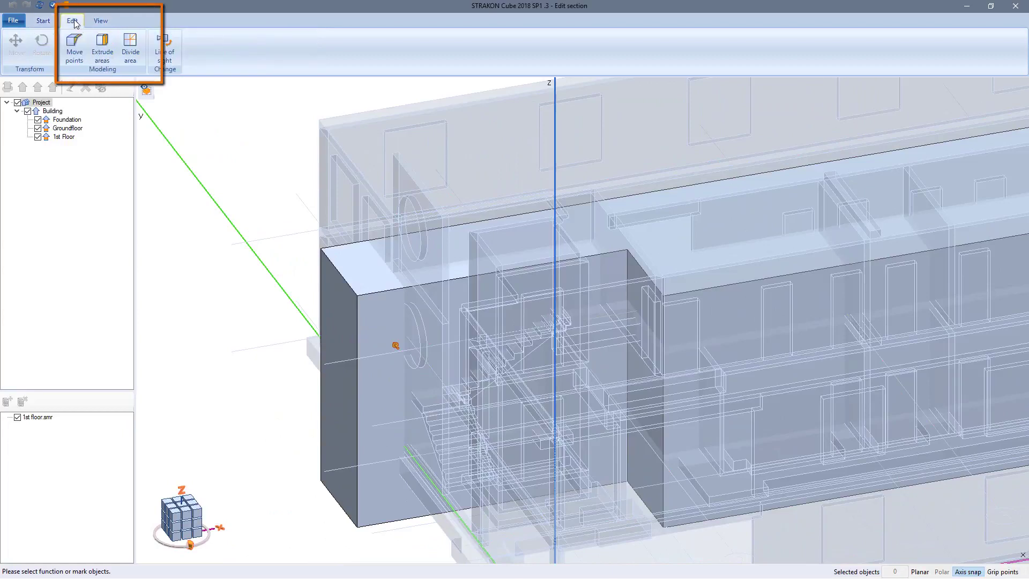
click(103, 52)
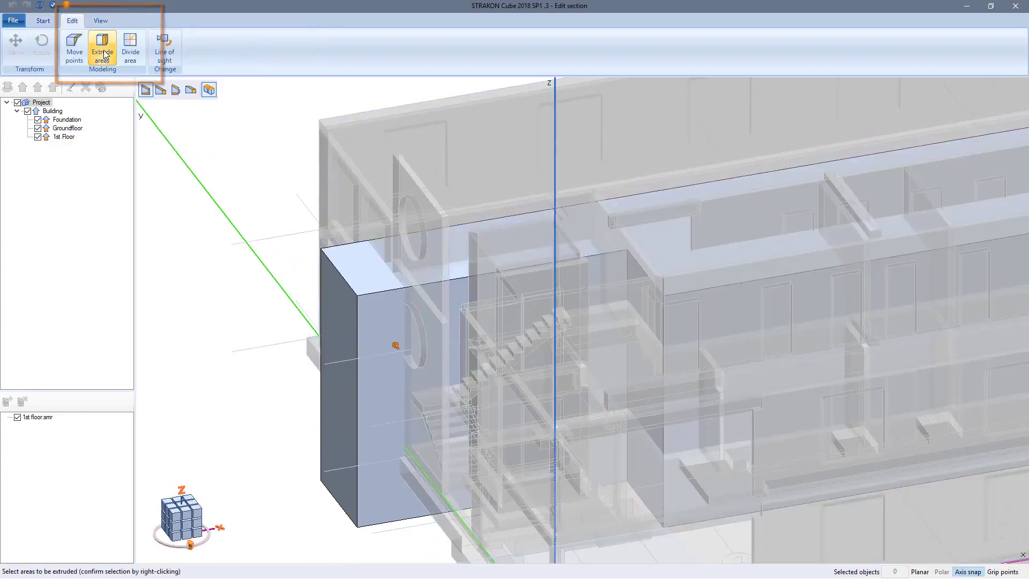
click(348, 268)
right_click(348, 267)
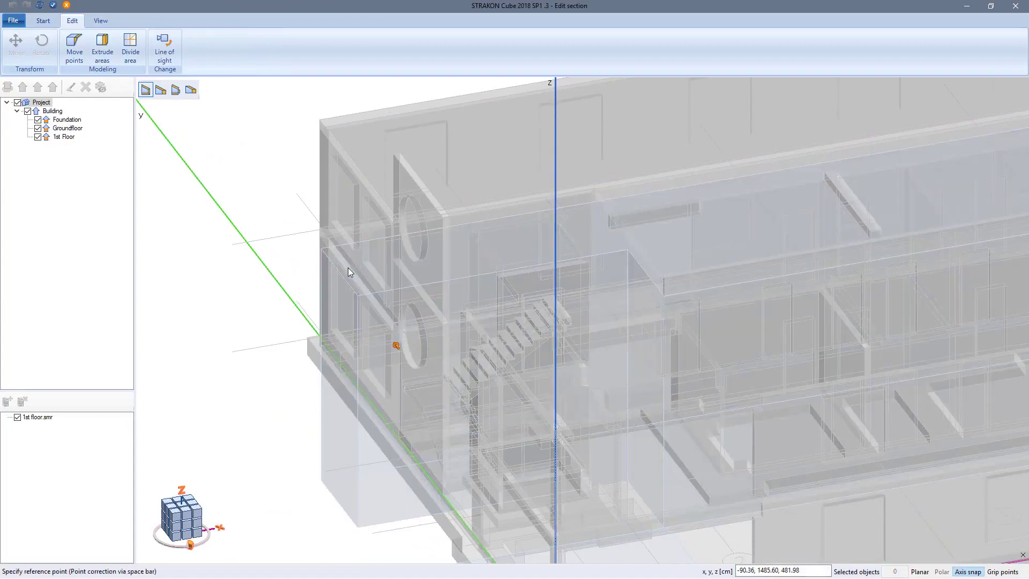
click(358, 299)
click(423, 239)
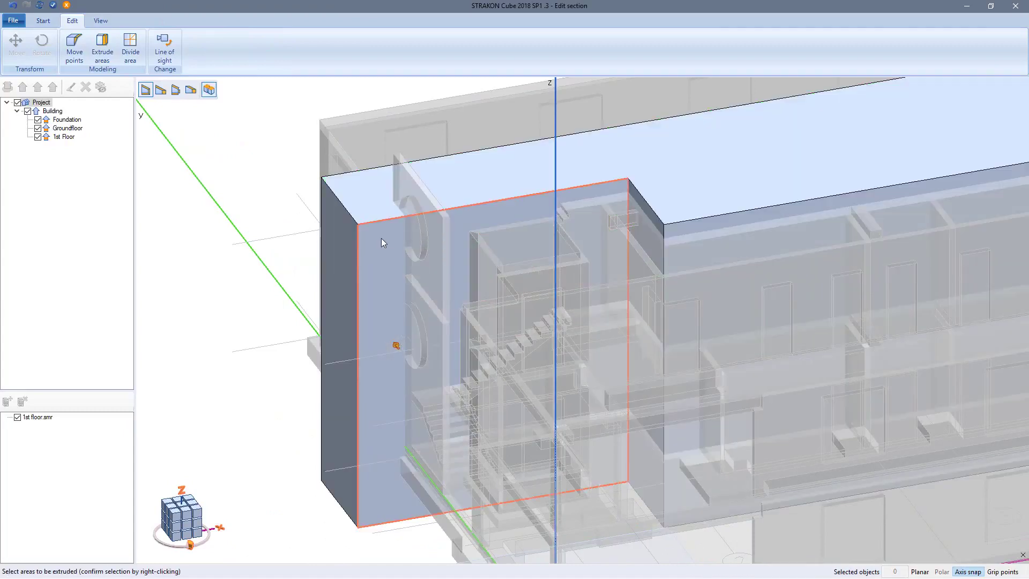
key(Escape)
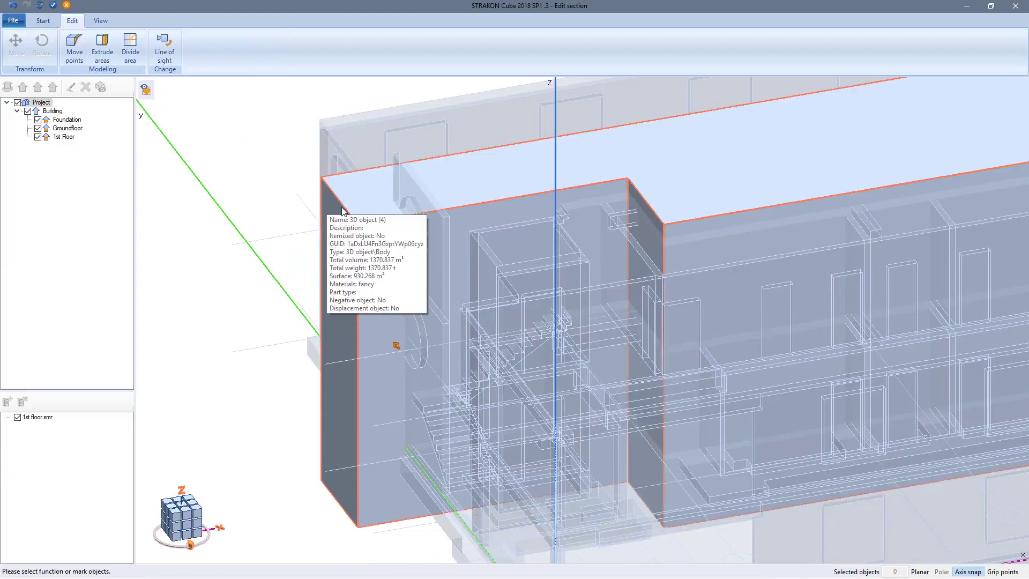
Make the section body transparent, hide one interior wall piece, and confirm the section.
click(342, 208)
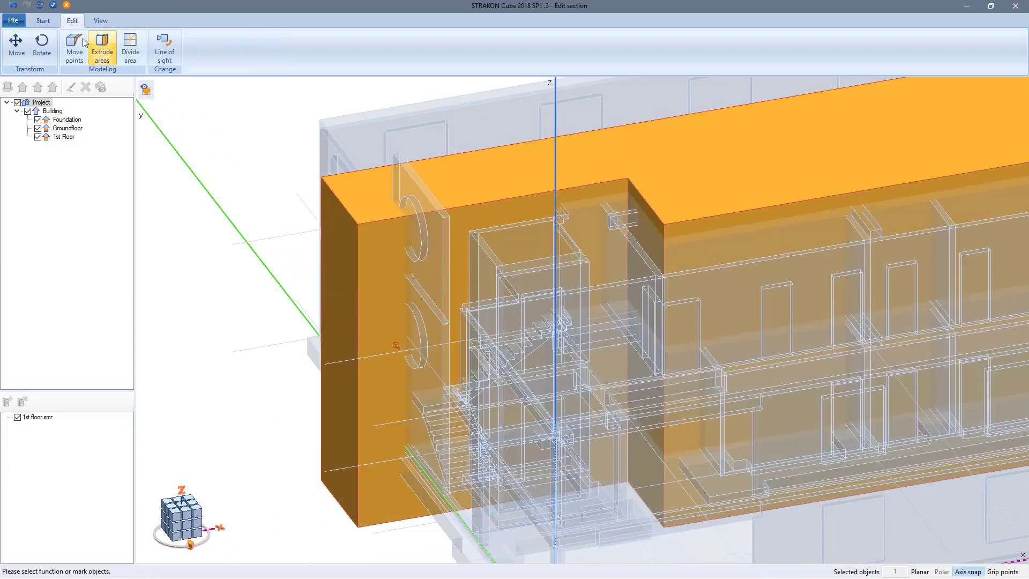
click(48, 23)
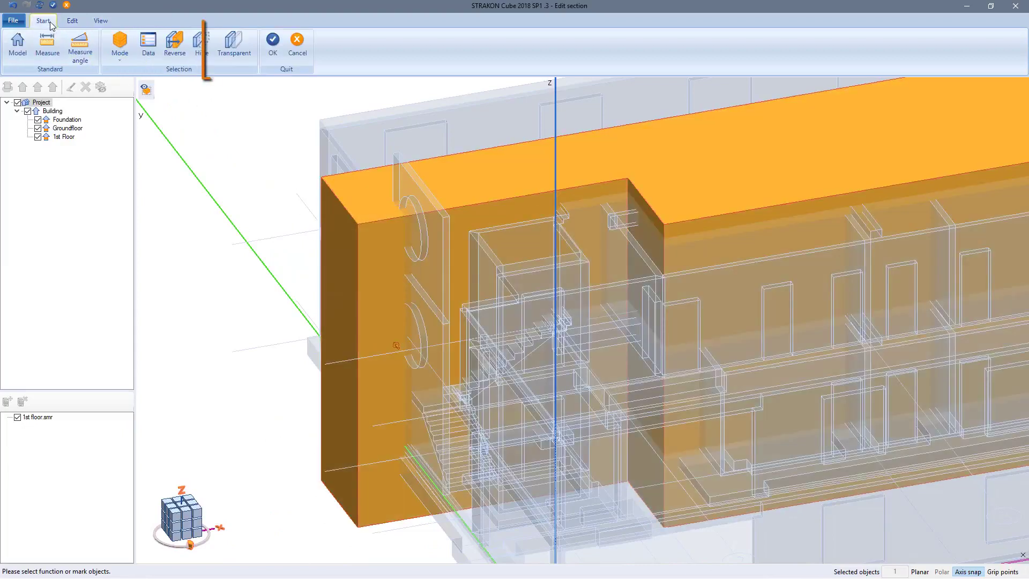
click(235, 54)
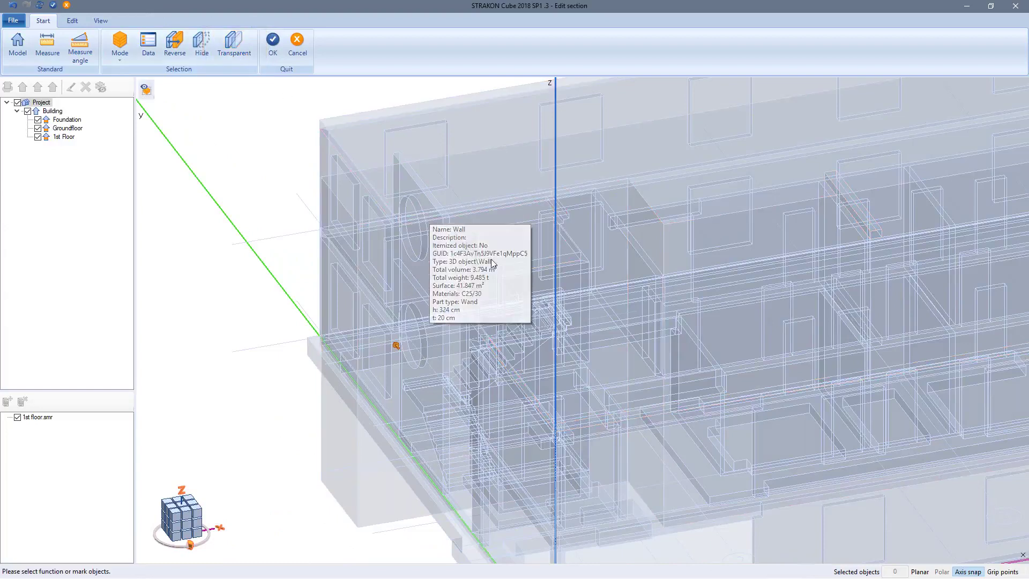
click(602, 345)
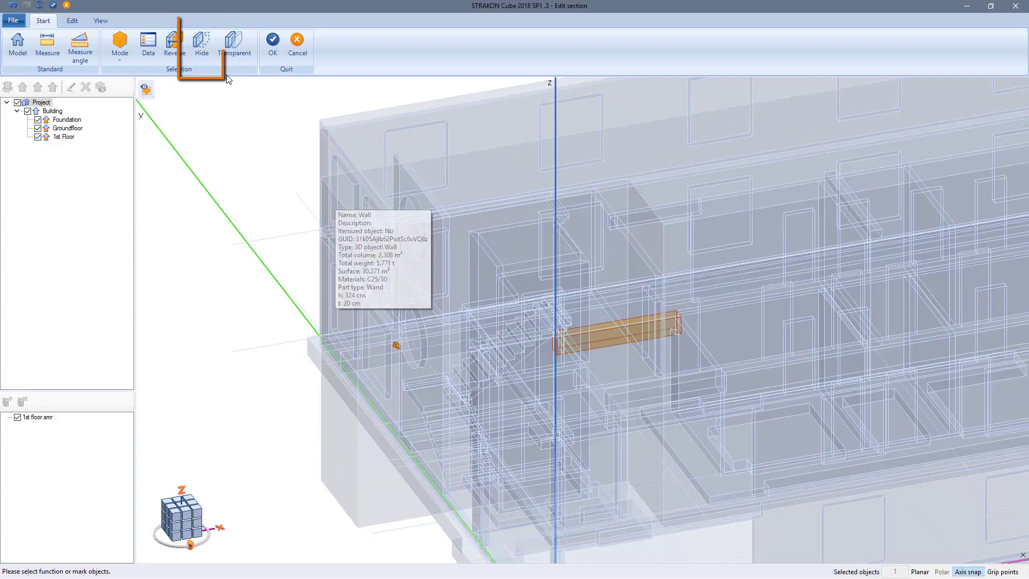
click(203, 56)
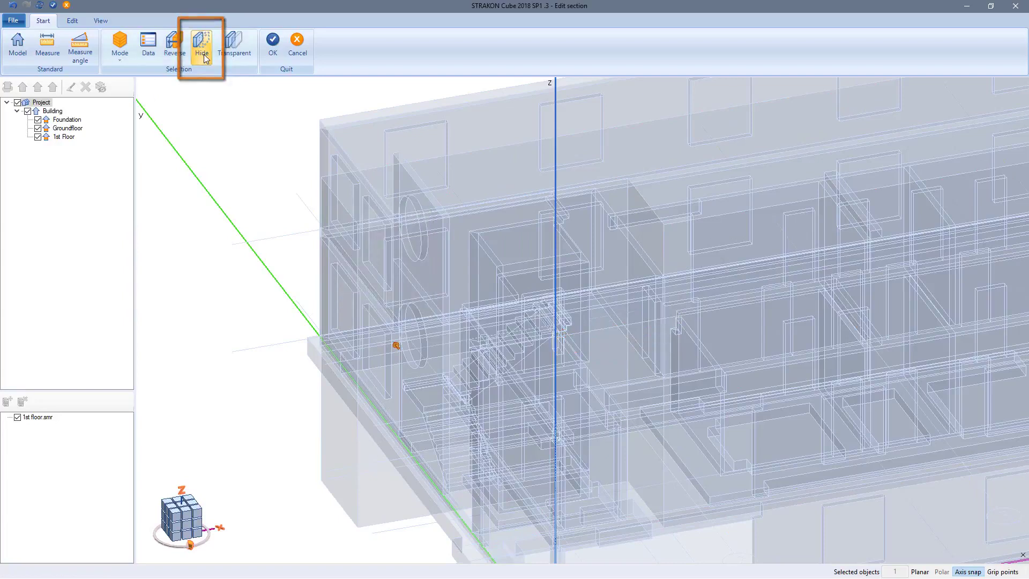
click(273, 53)
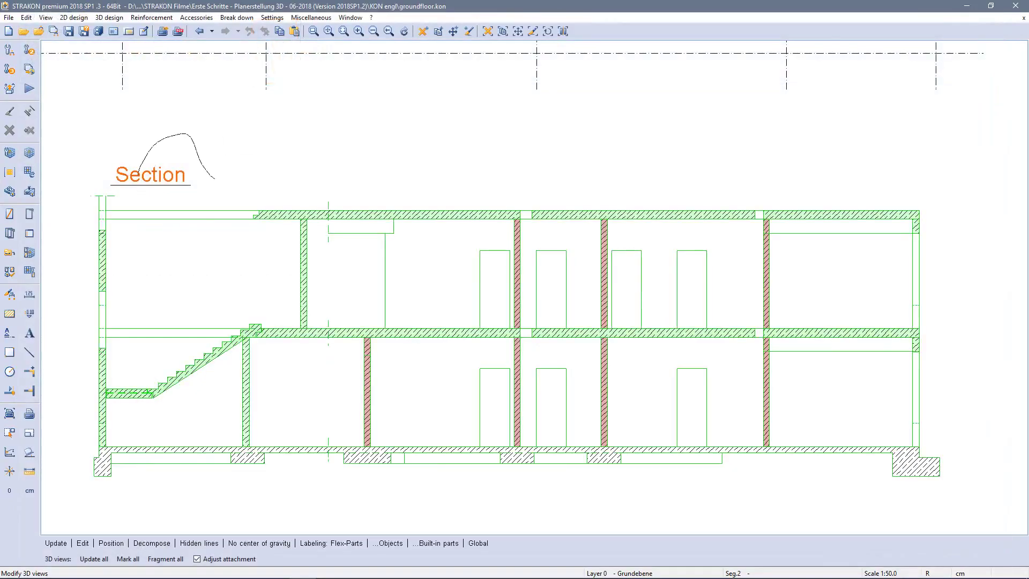
Move the Section title above the two-storey section and reopen the building model in Cube.
click(150, 185)
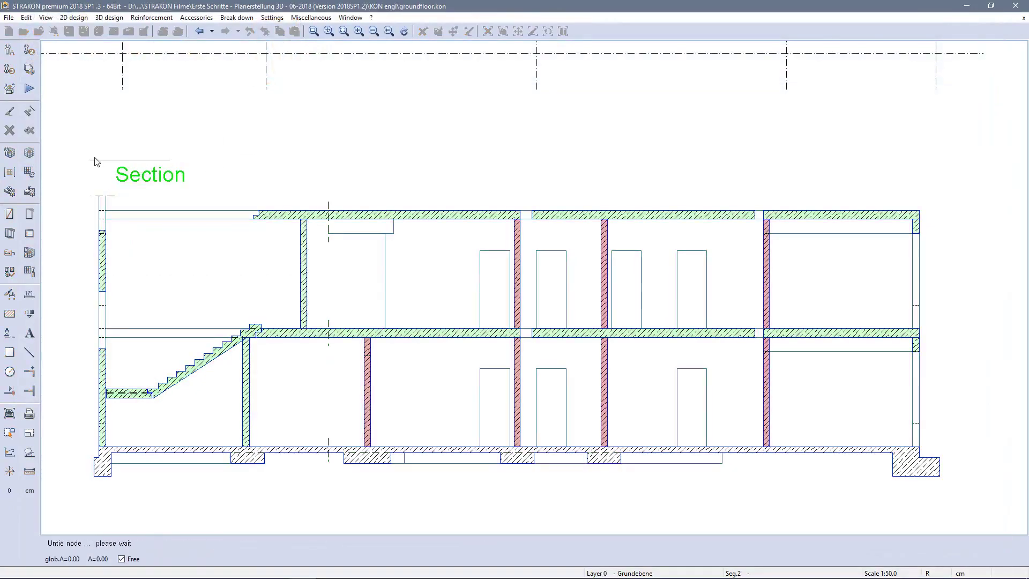
click(94, 162)
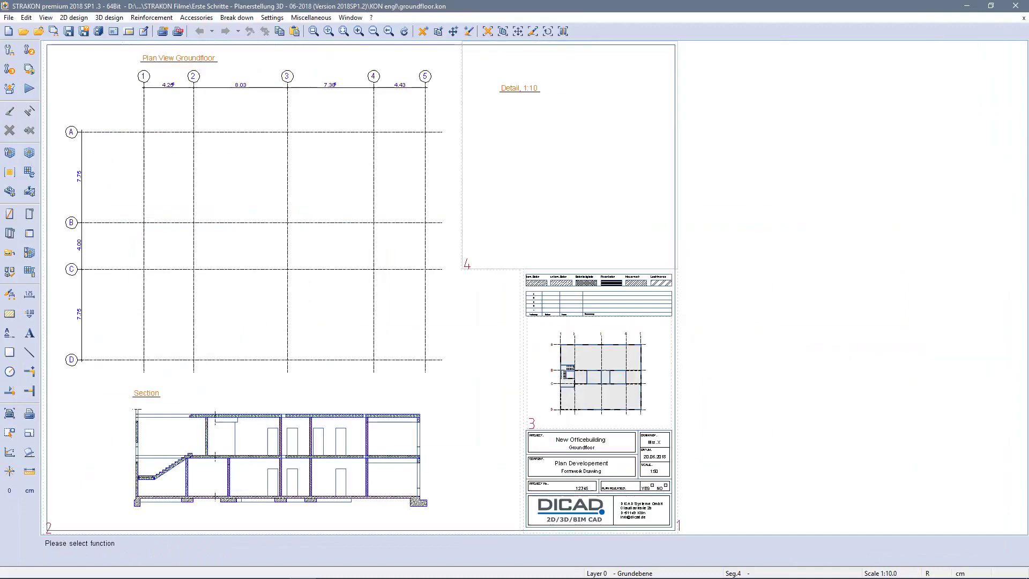
click(30, 154)
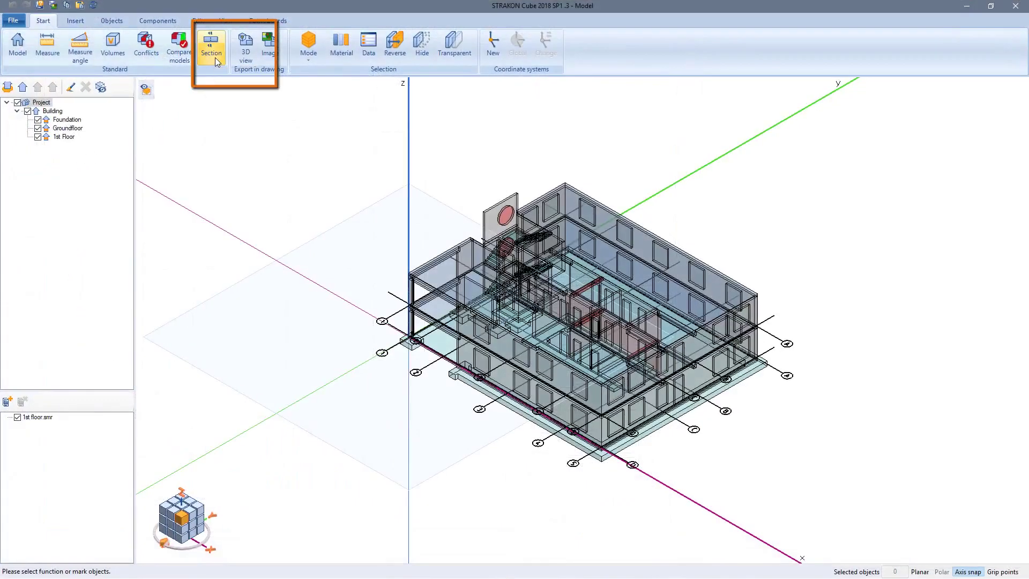
Cut a detail section around the upper stair and slab junction and place it in Detail, 1:10.
click(216, 60)
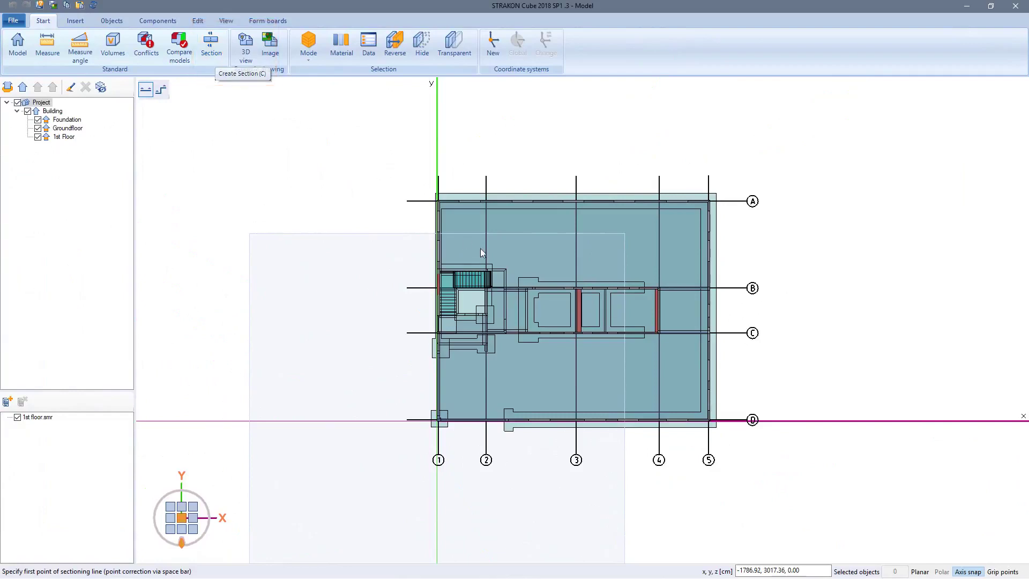
scroll(489, 281, up, 5)
scroll(487, 279, up, 1)
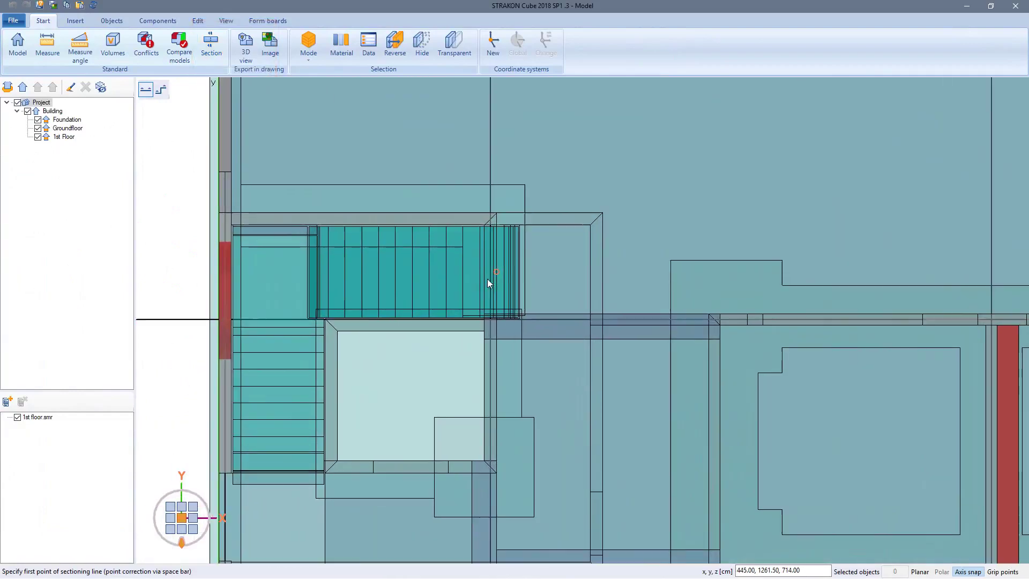
click(455, 273)
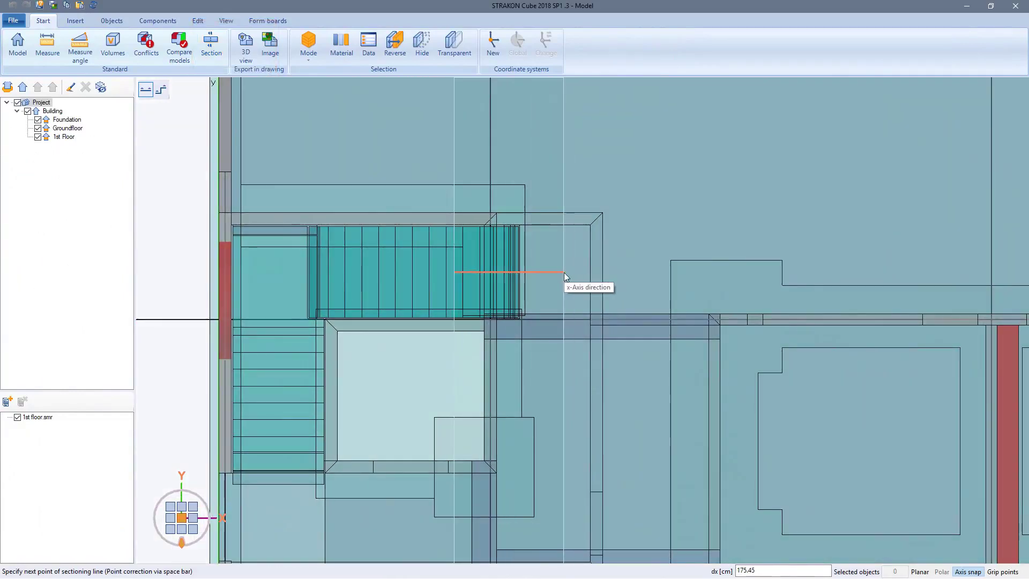
click(546, 274)
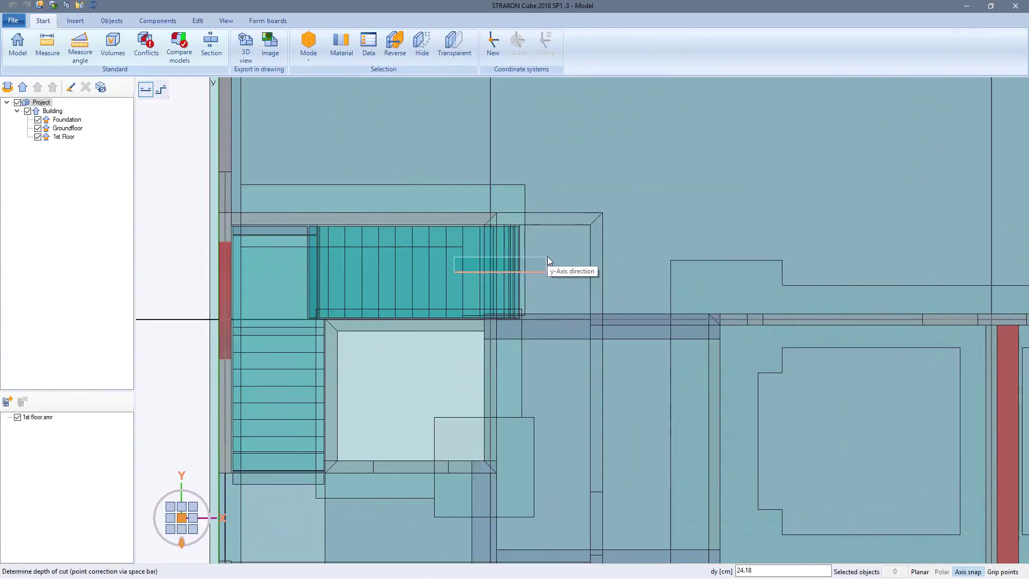
click(548, 257)
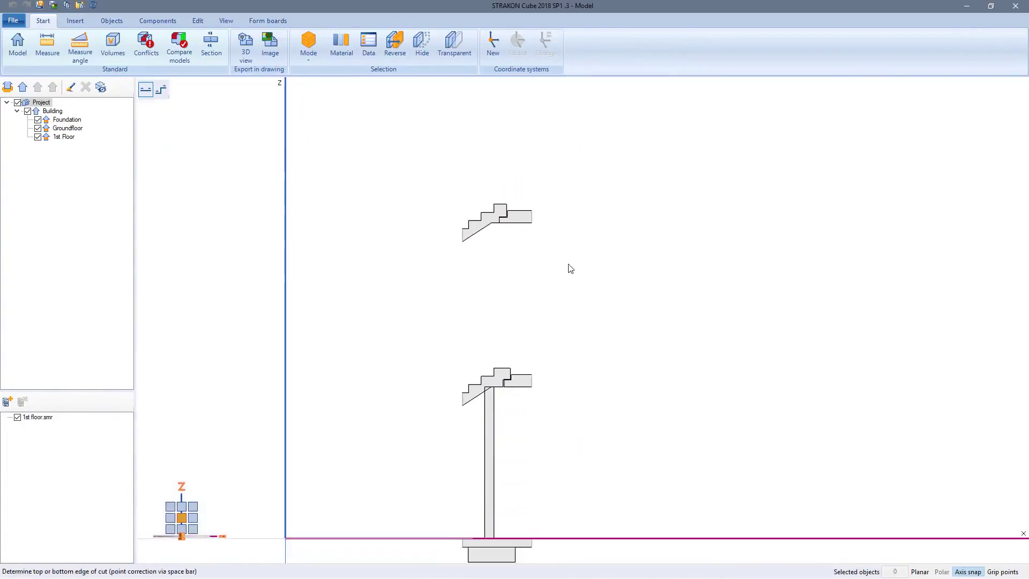
middle_drag(571, 269, 551, 147)
click(453, 188)
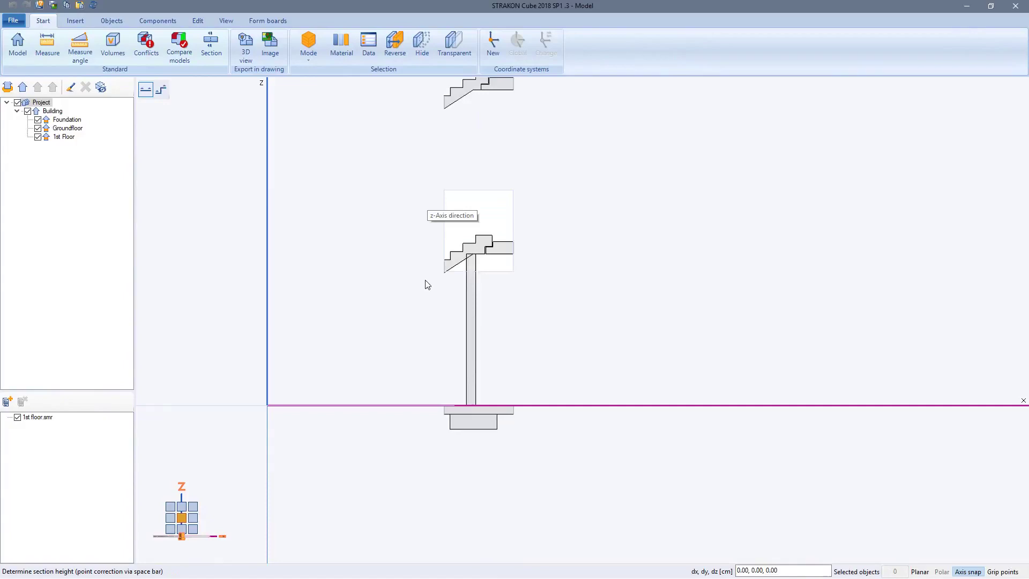
click(424, 296)
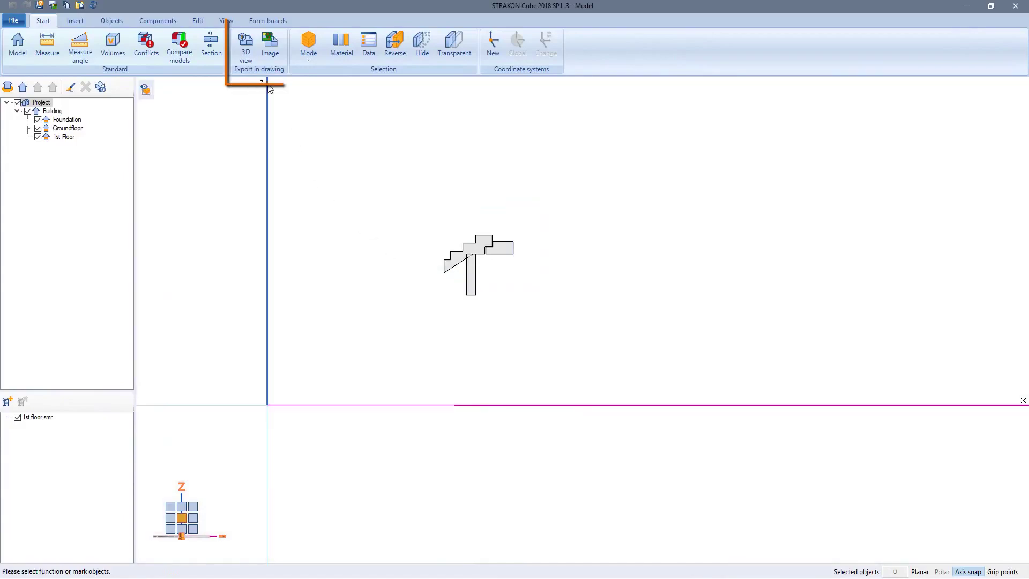
click(248, 55)
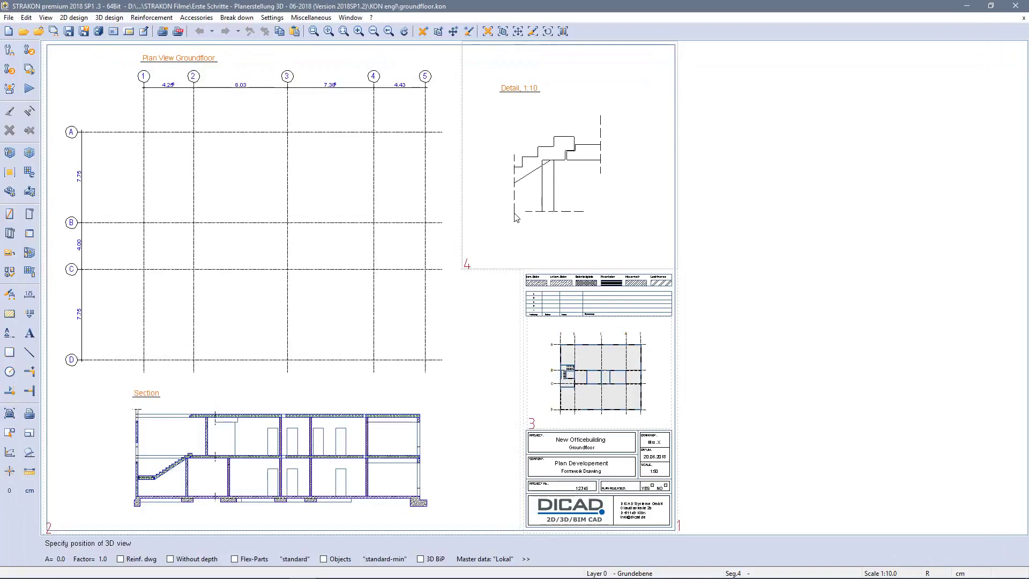
click(516, 217)
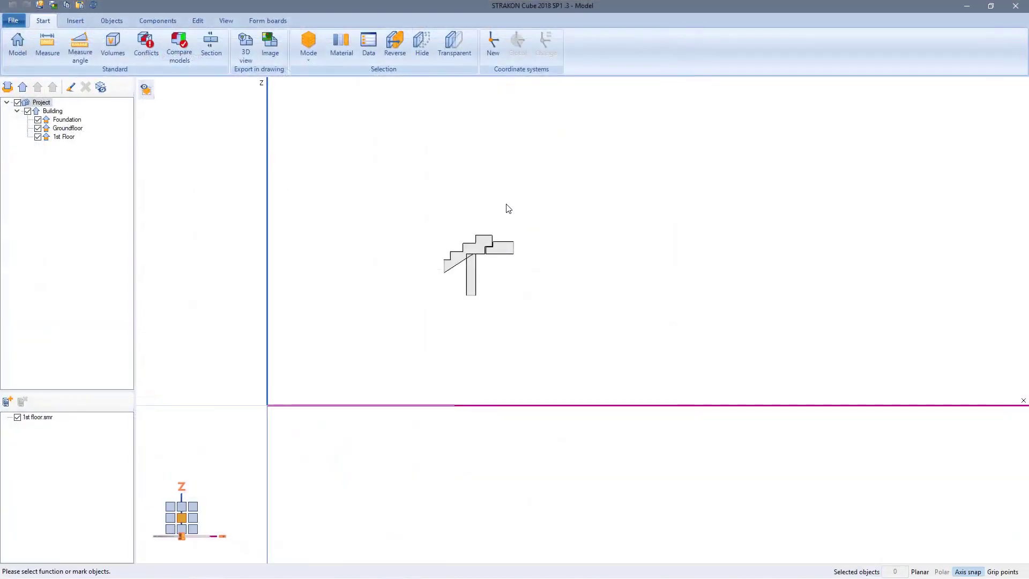
Show the whole building in front elevation and cut a new horizontal section through it.
click(17, 43)
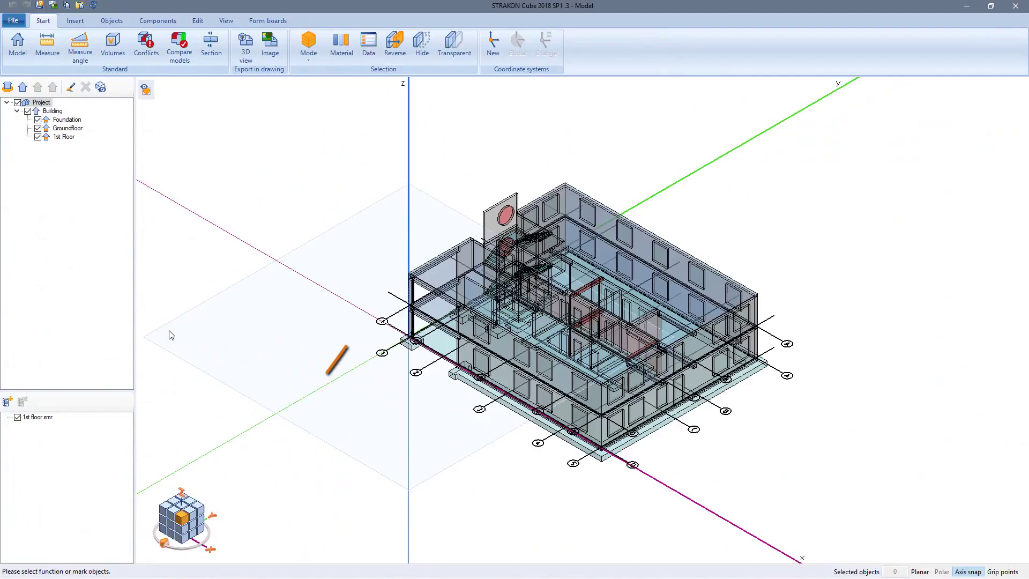
click(170, 530)
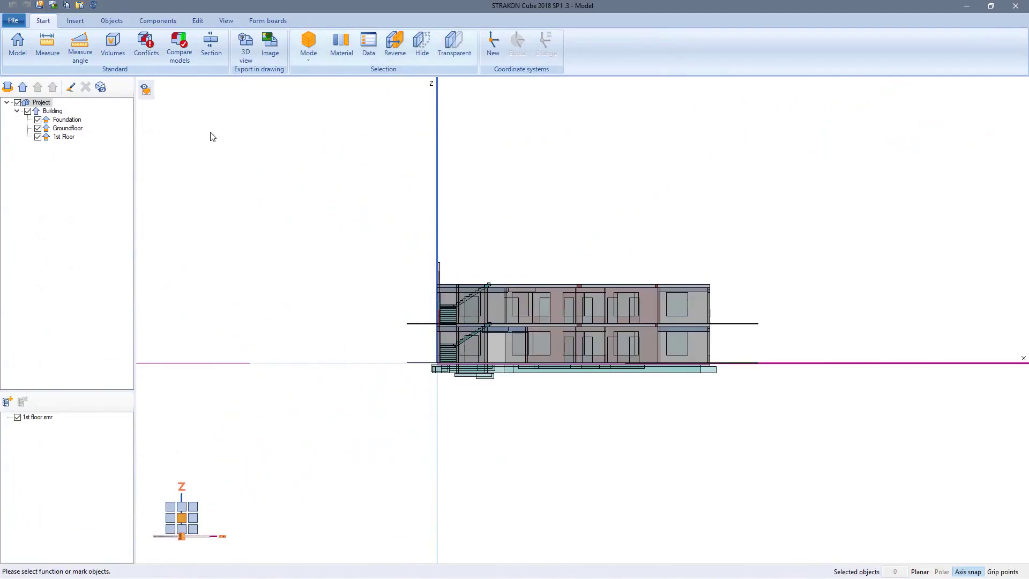
click(217, 59)
scroll(739, 336, up, 2)
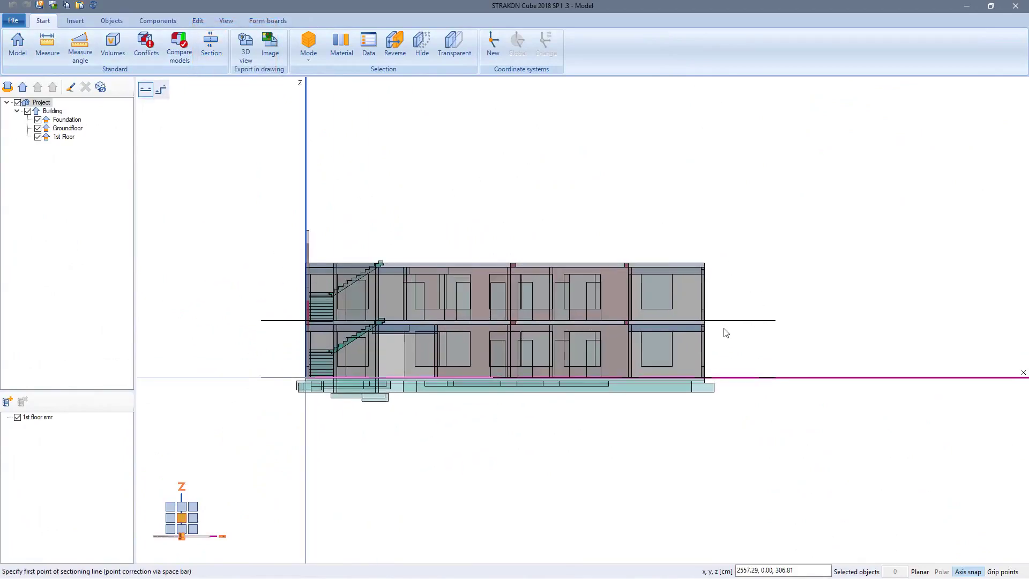
scroll(726, 333, up, 4)
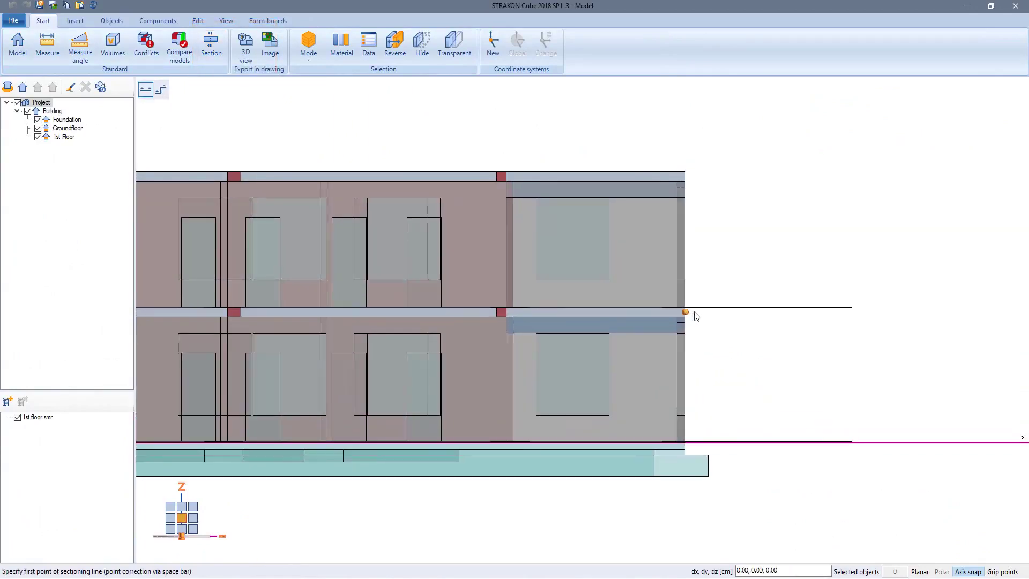
click(722, 315)
scroll(724, 319, down, 4)
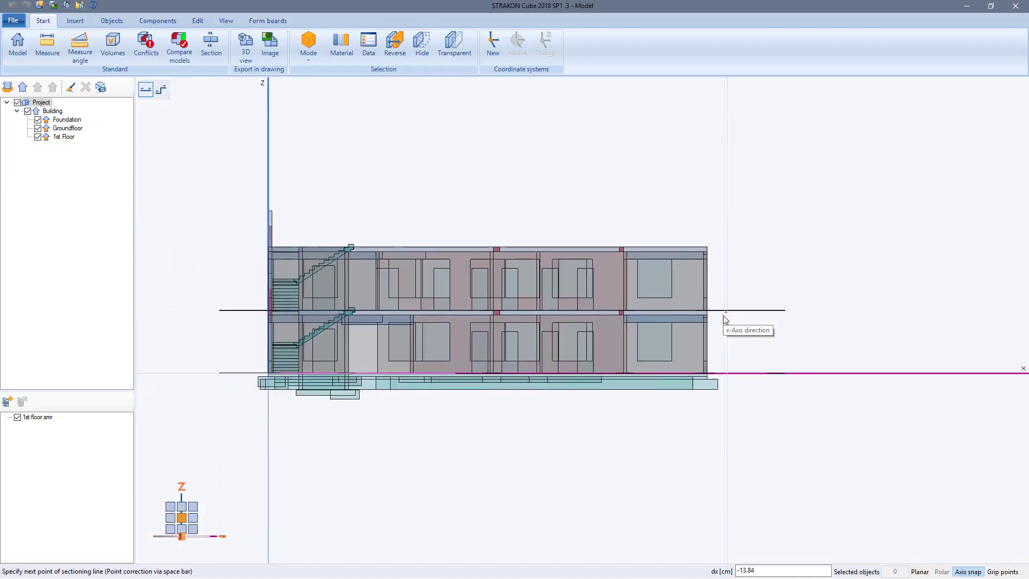
click(252, 315)
click(334, 348)
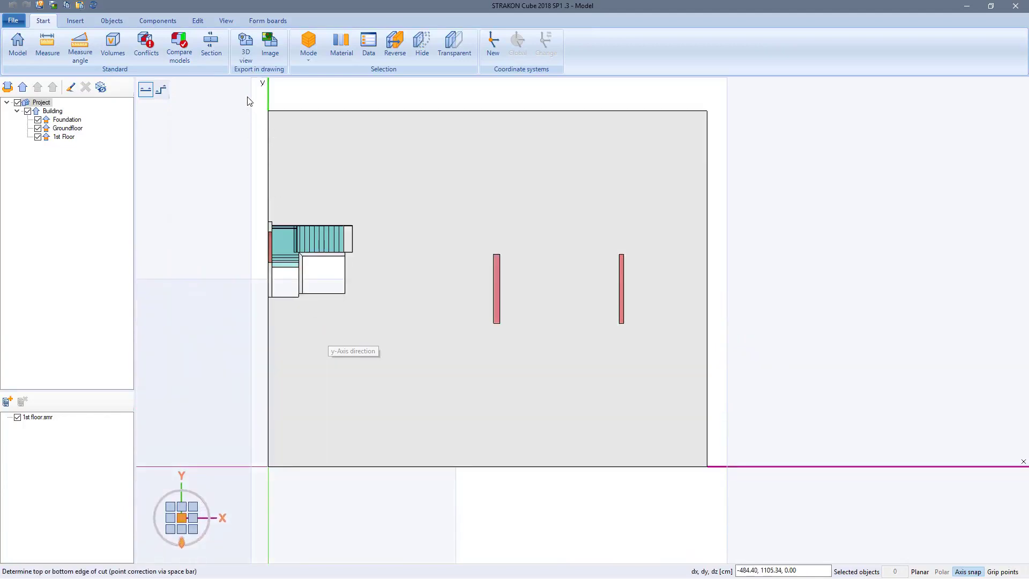
click(262, 98)
click(238, 478)
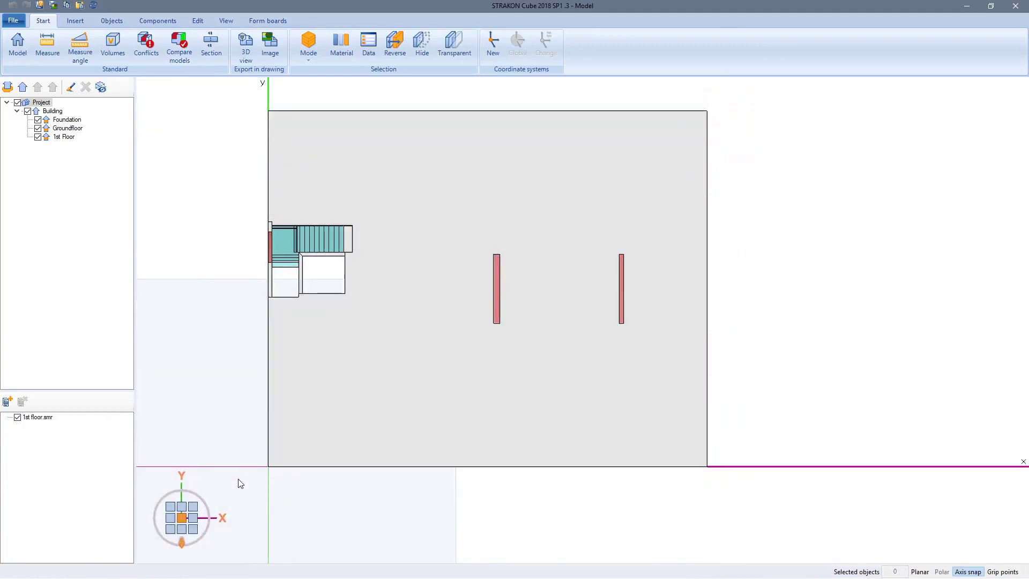
Hide the stair and landing and export the section as a 3D view.
click(285, 242)
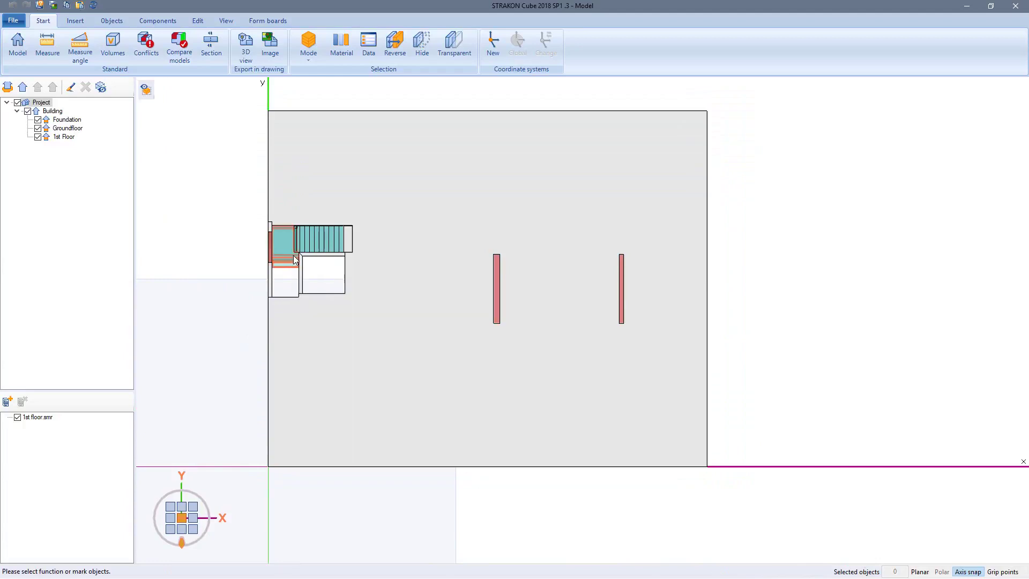
click(316, 237)
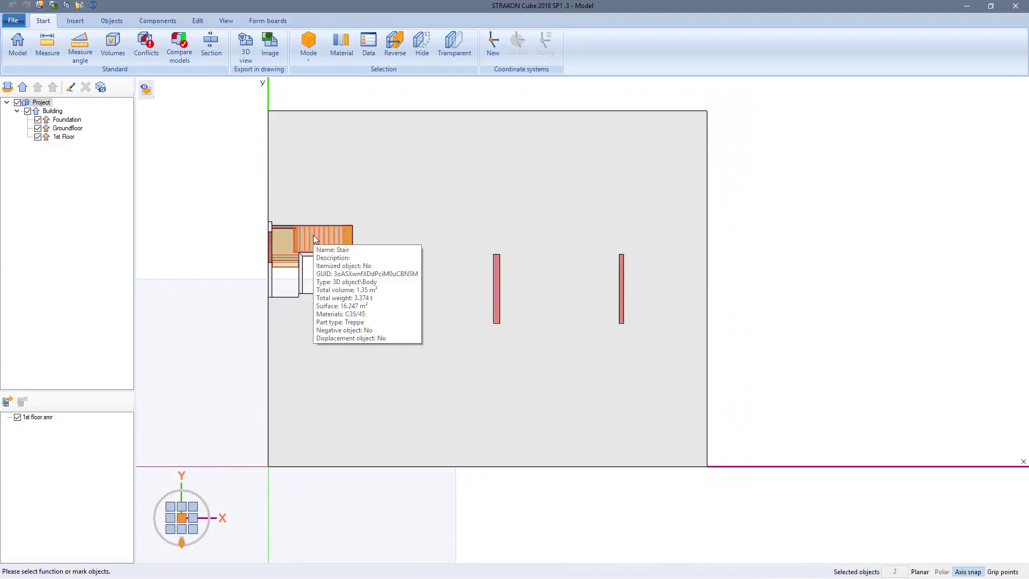
click(422, 53)
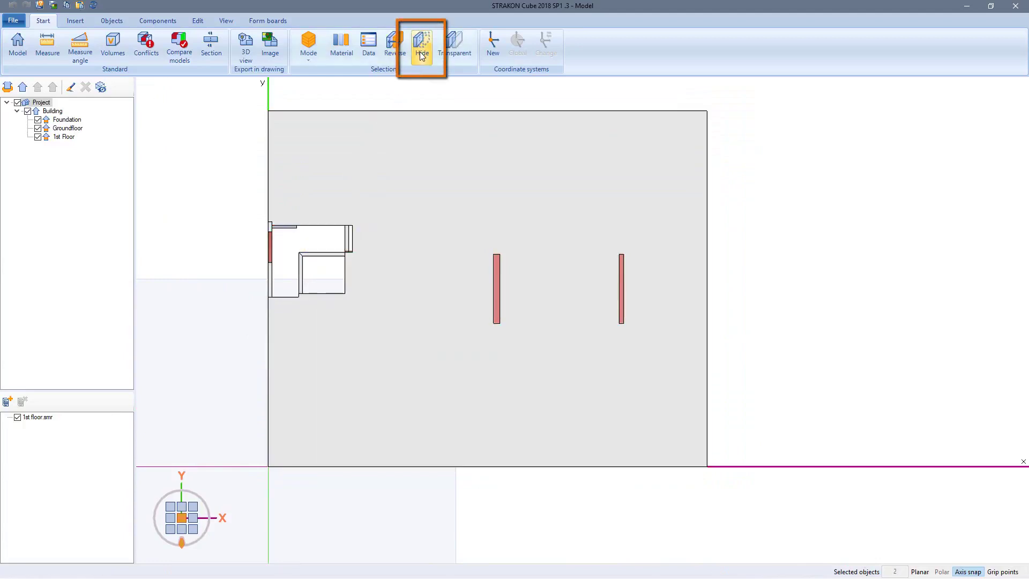
click(246, 52)
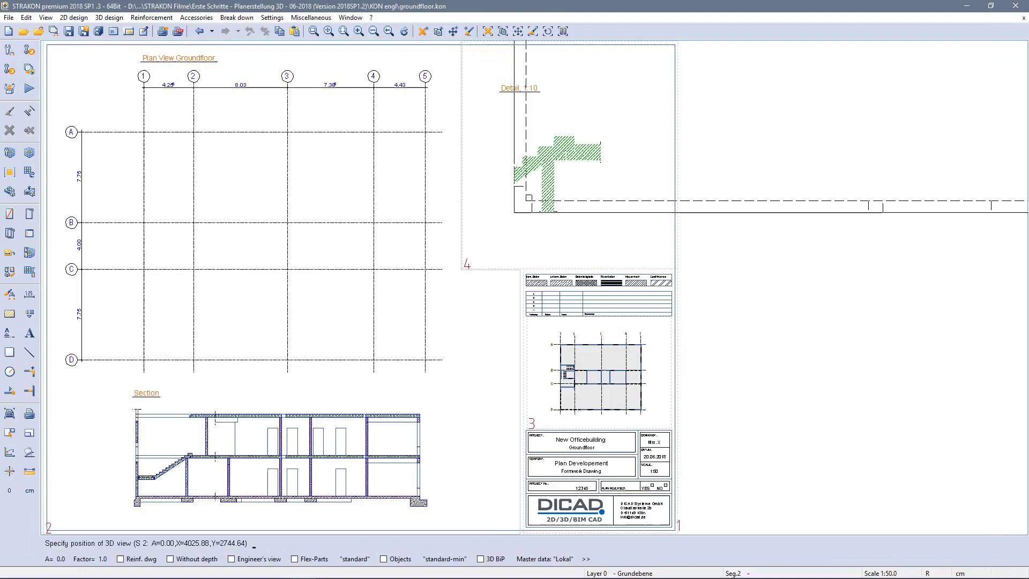
Place the section as an engineer's view snapped to D/1 with offset -10,-10, then close Cube.
click(248, 562)
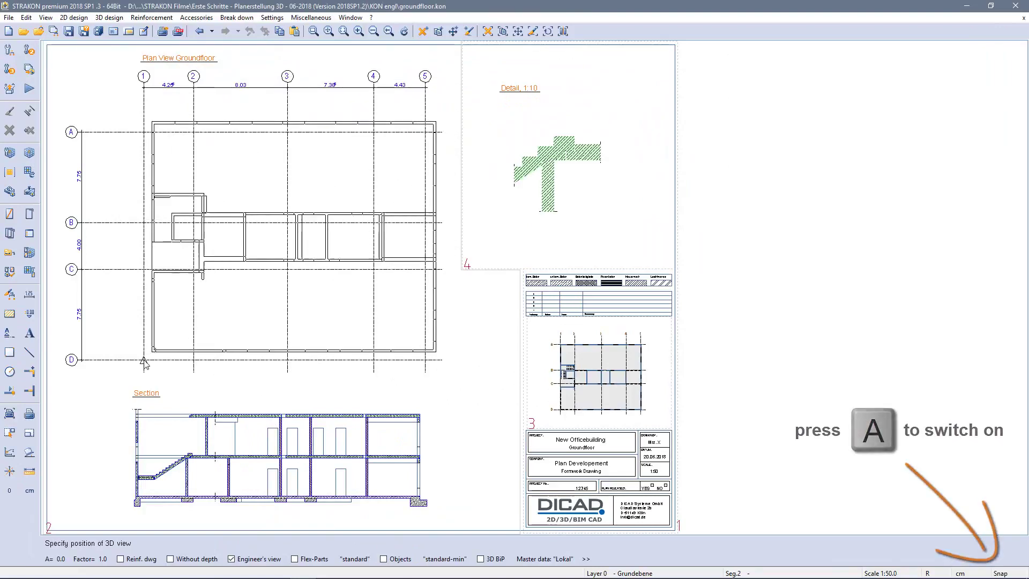
key(a)
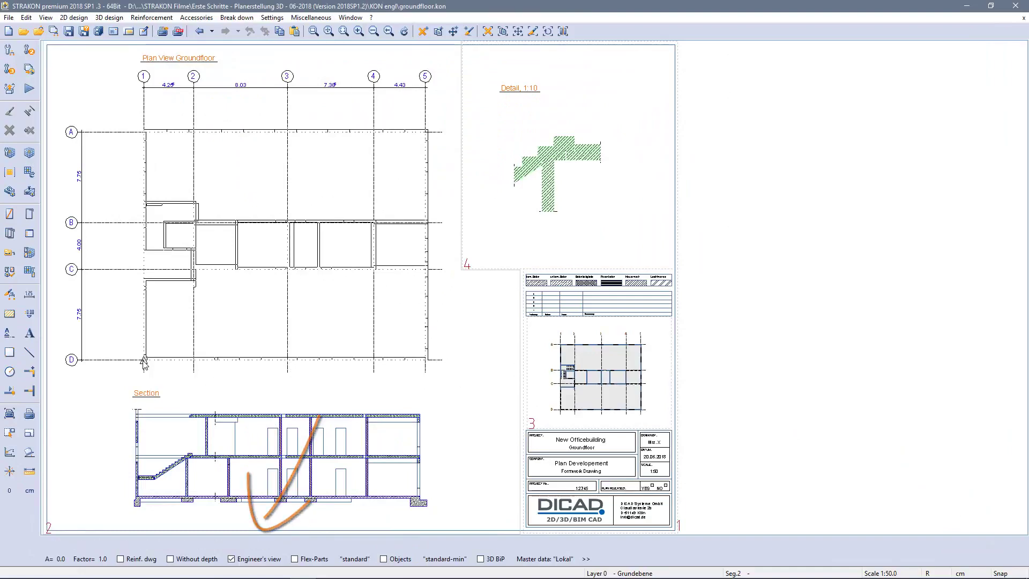
key(Return)
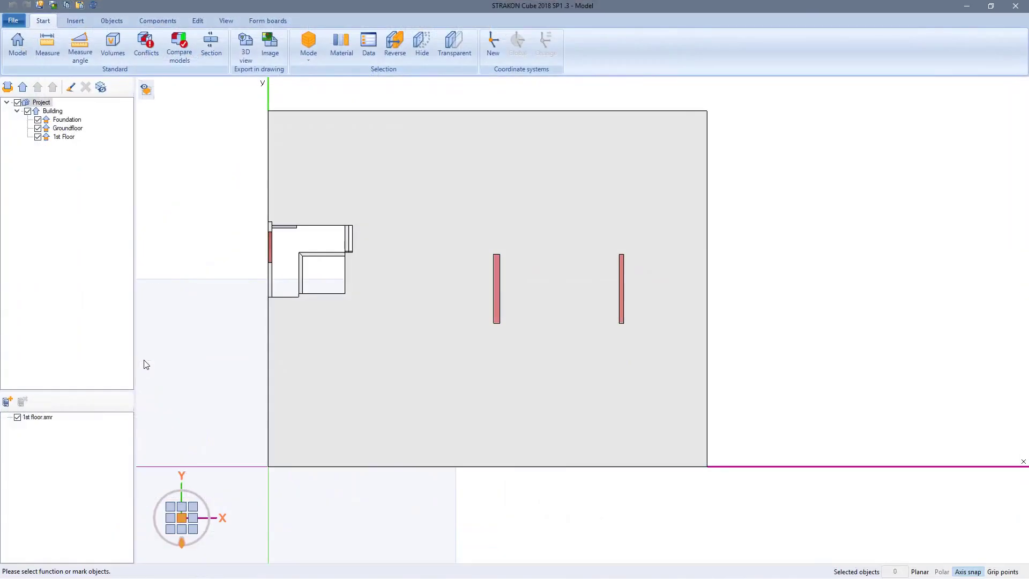
click(1016, 5)
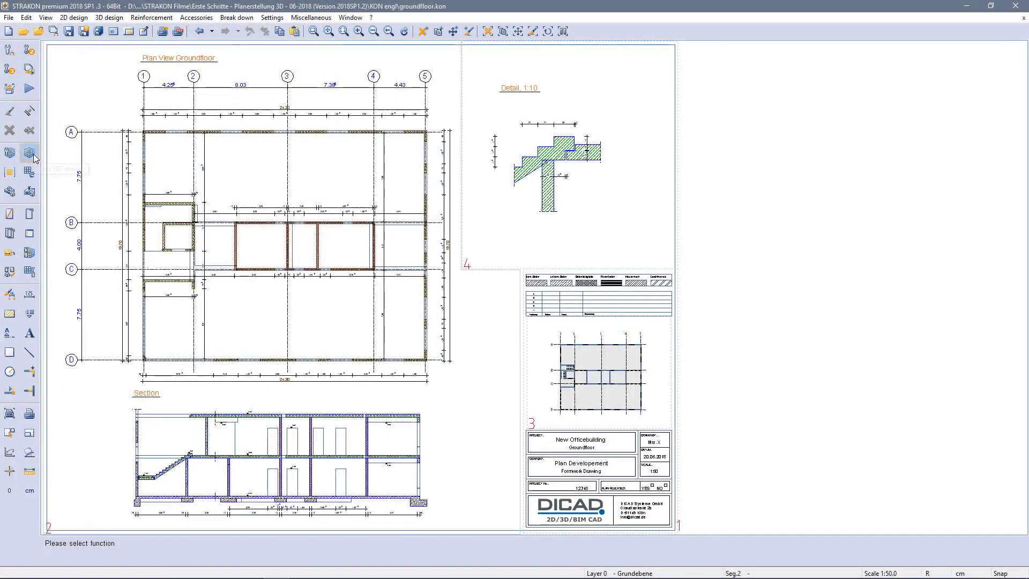
Open the 3D model and hide the roof and upper slabs to reveal the ground floor.
click(33, 155)
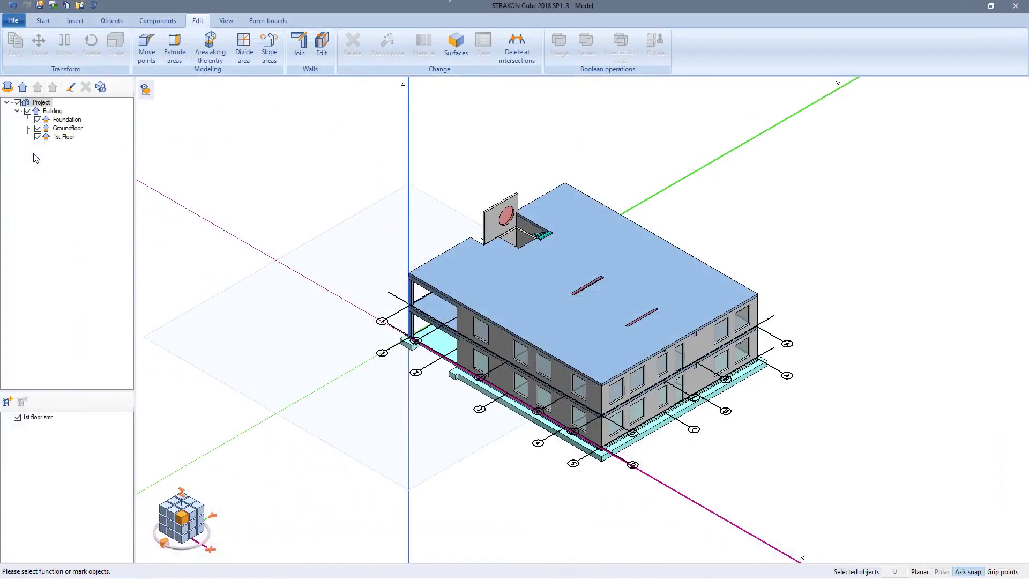
click(558, 313)
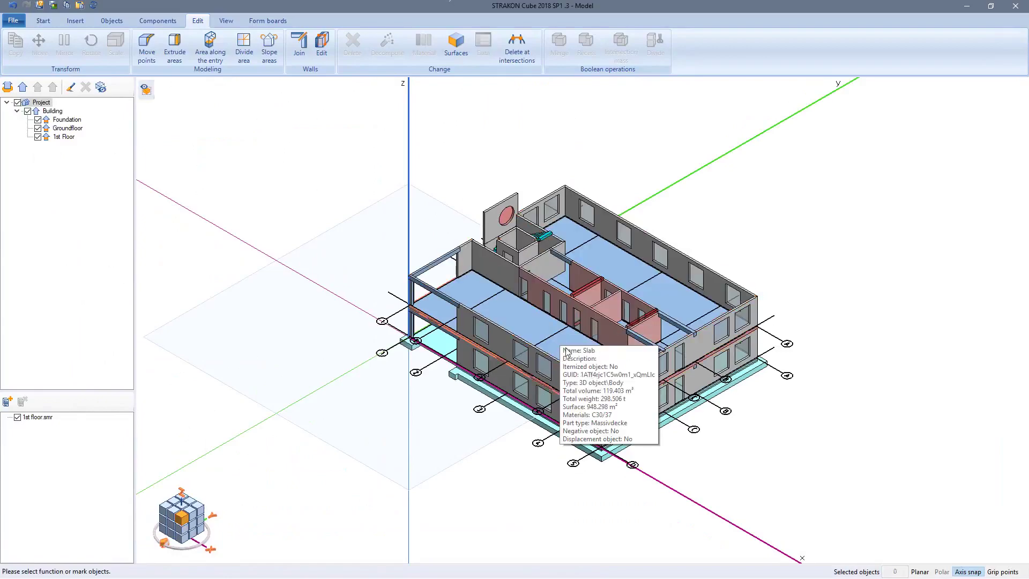
click(565, 347)
key(Escape)
middle_drag(566, 349, 528, 344)
scroll(589, 397, up, 3)
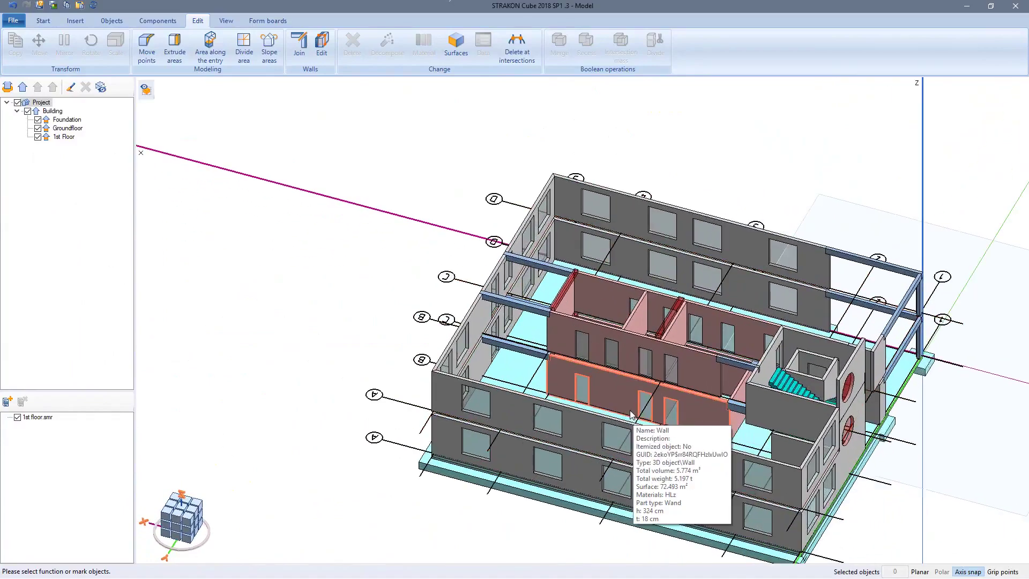
Move the interior wall's door opening 194 cm along the wall and close the model.
click(577, 384)
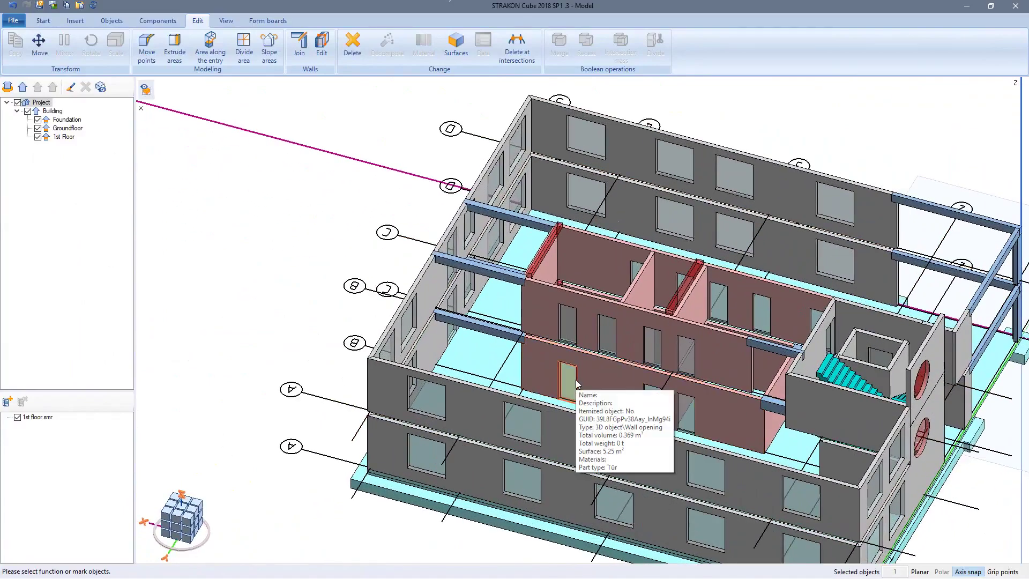
click(41, 45)
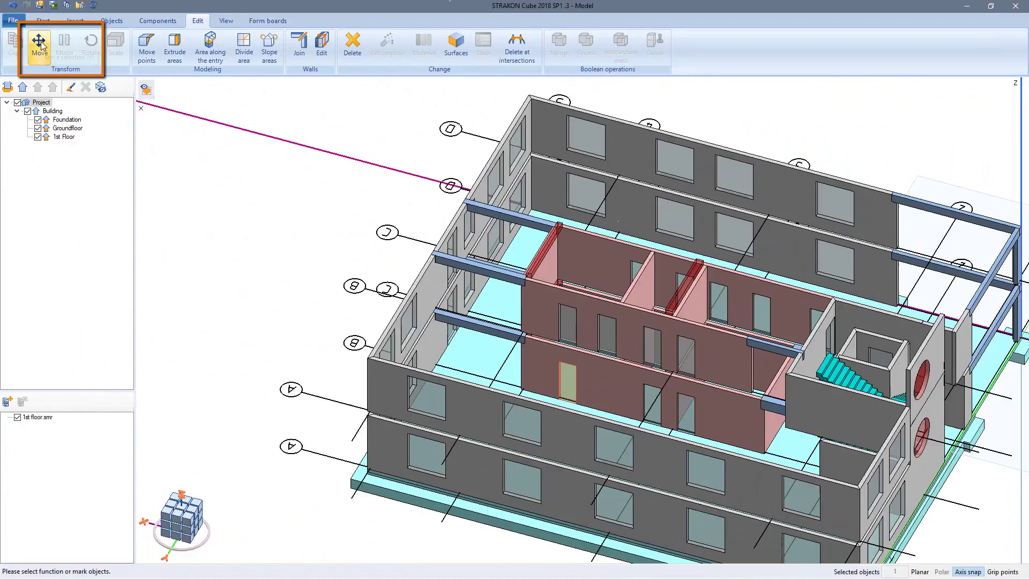
click(41, 45)
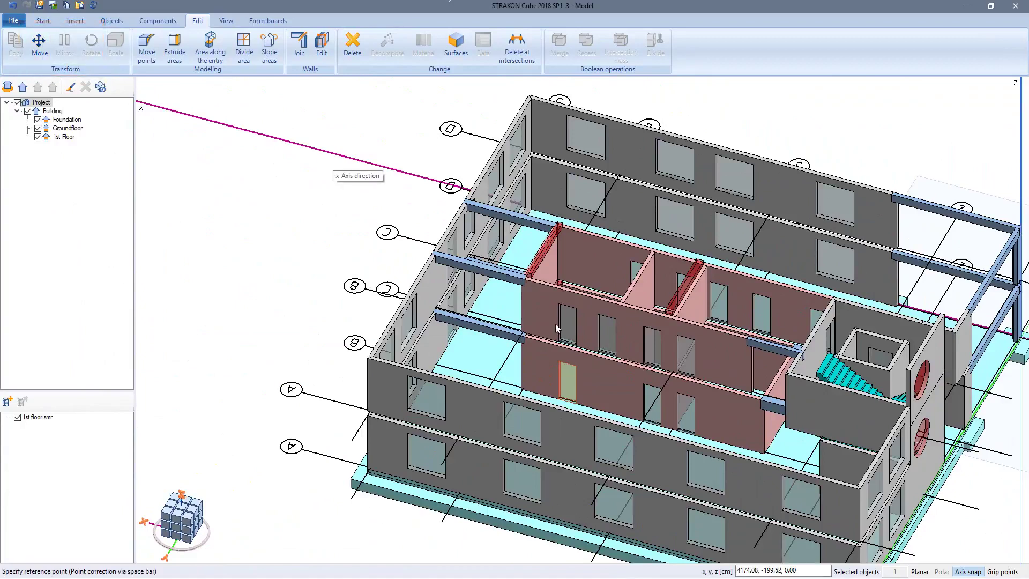
click(576, 367)
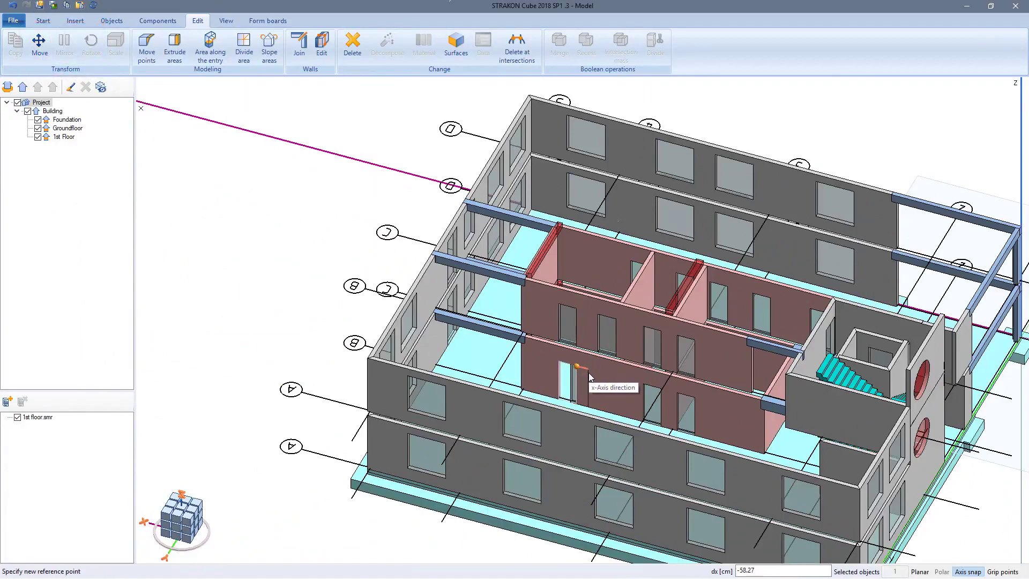
click(617, 361)
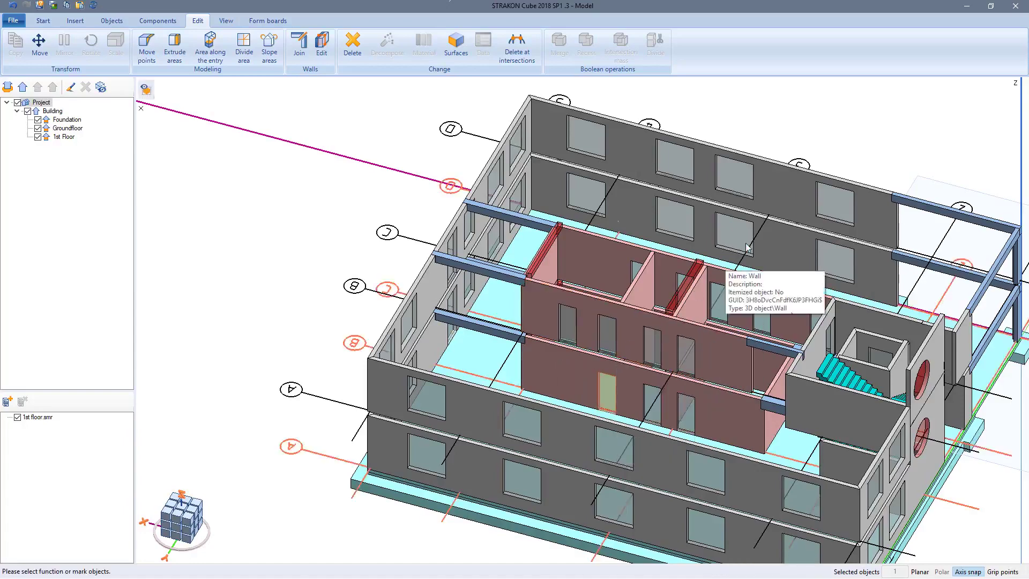
click(827, 135)
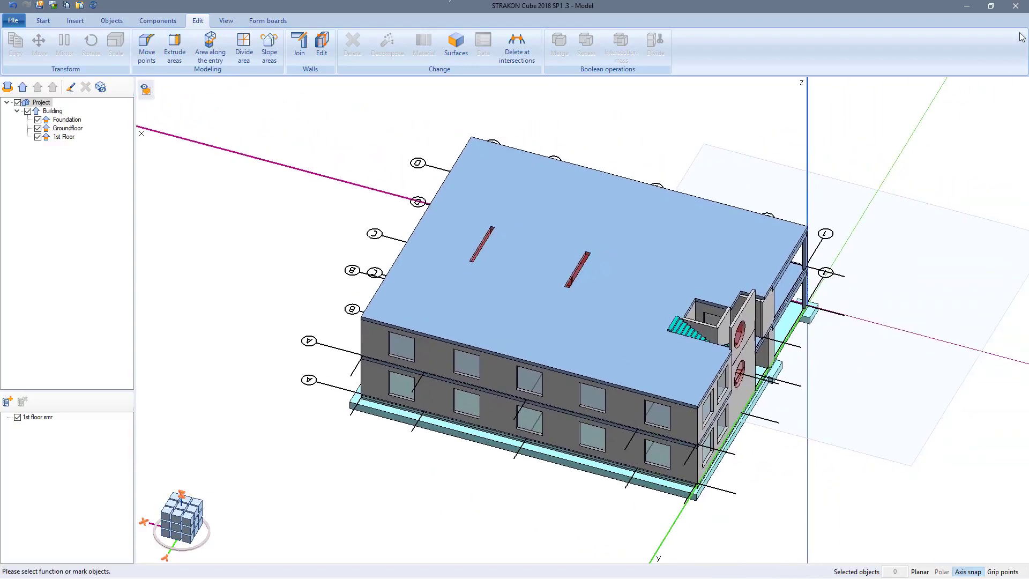
click(1020, 11)
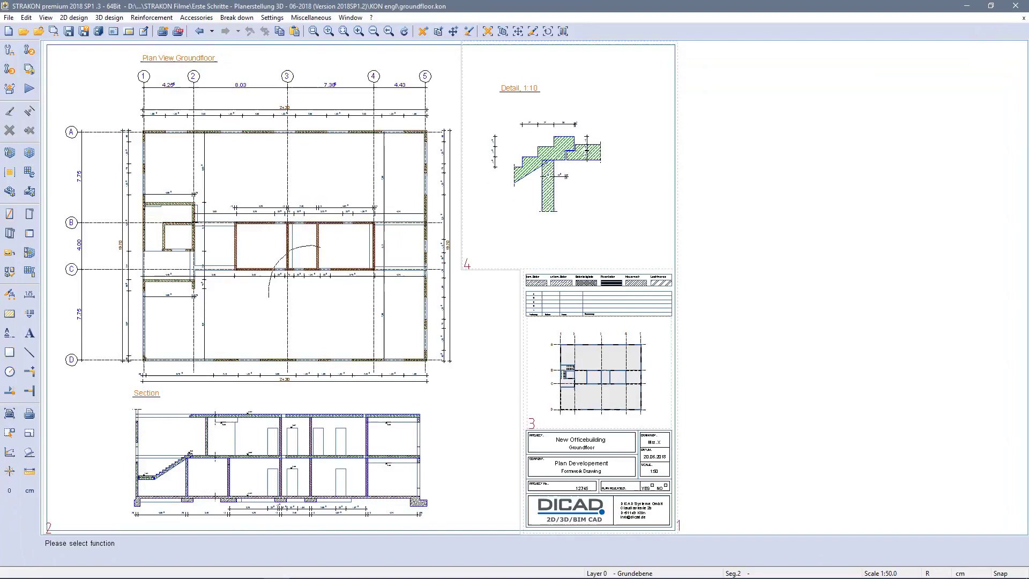
Update all 3D views to the changed model, then switch to B020.kon and open Cube.
click(271, 308)
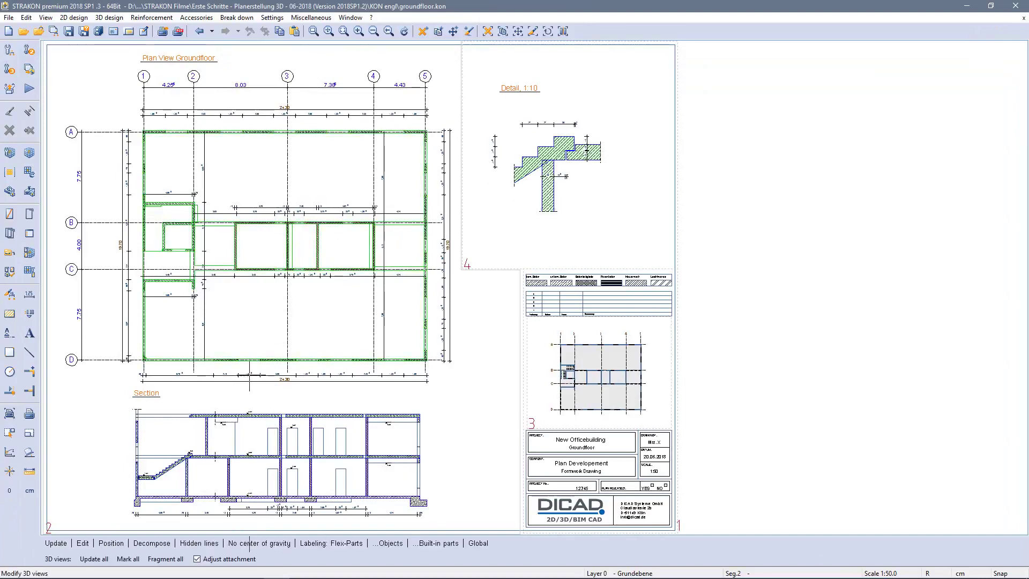
click(87, 560)
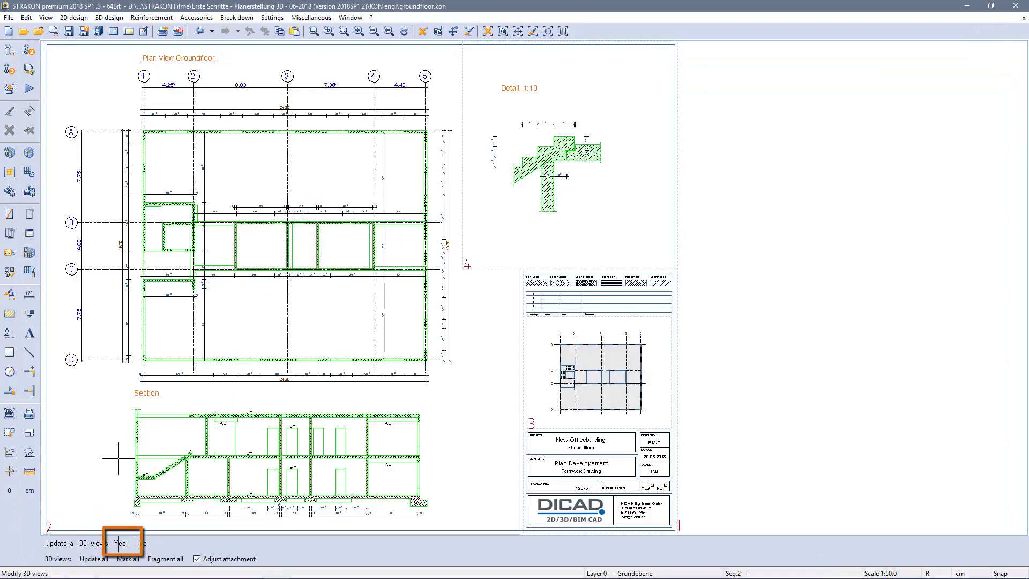
click(120, 542)
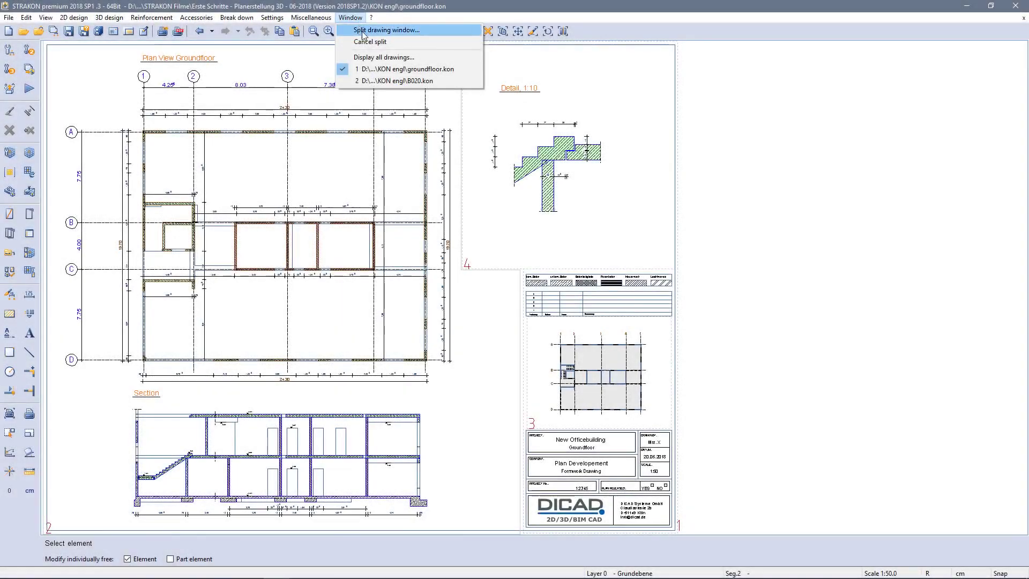
click(384, 81)
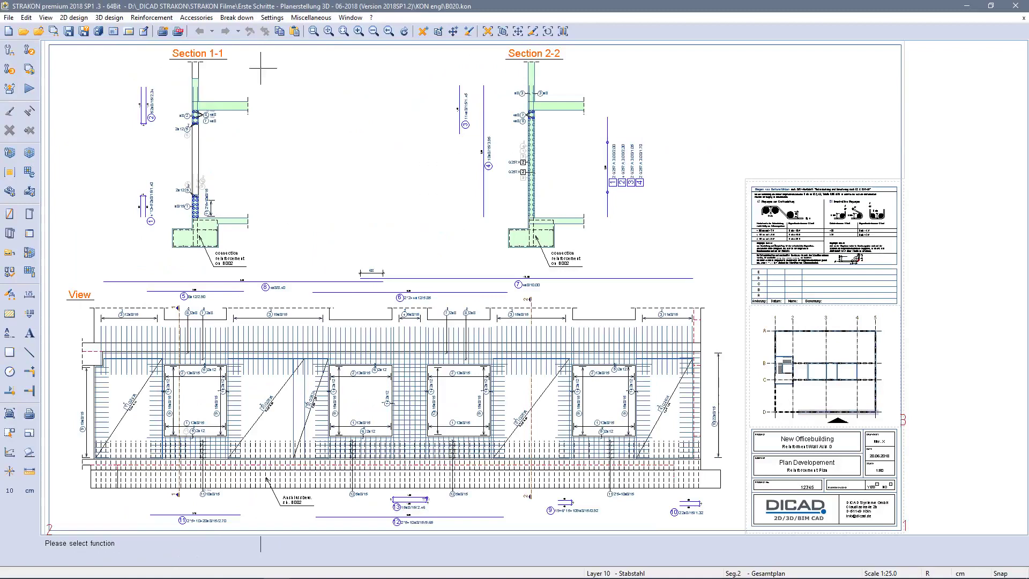
click(30, 154)
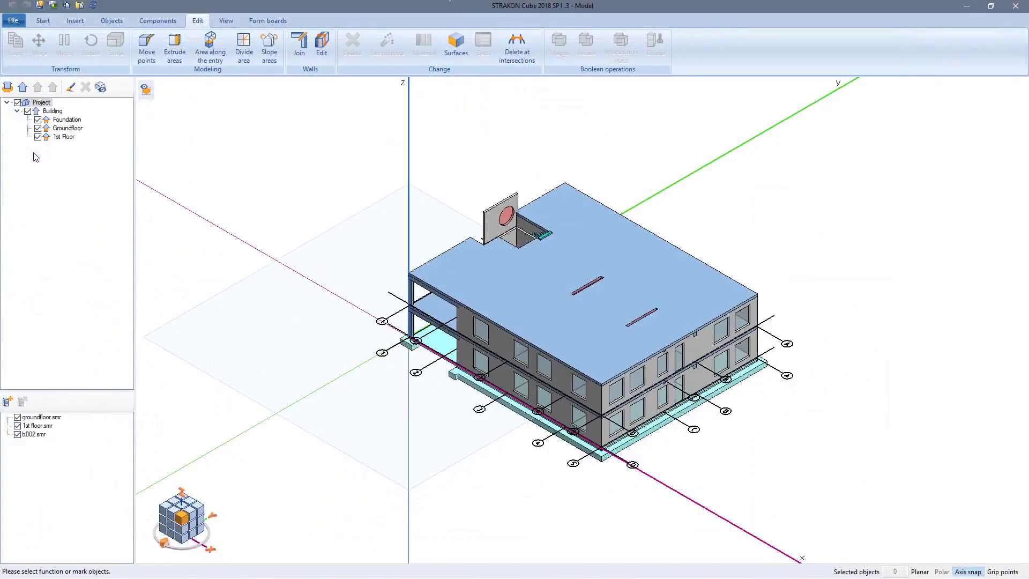
Display the model as transparent material with reinforcement shown.
click(226, 22)
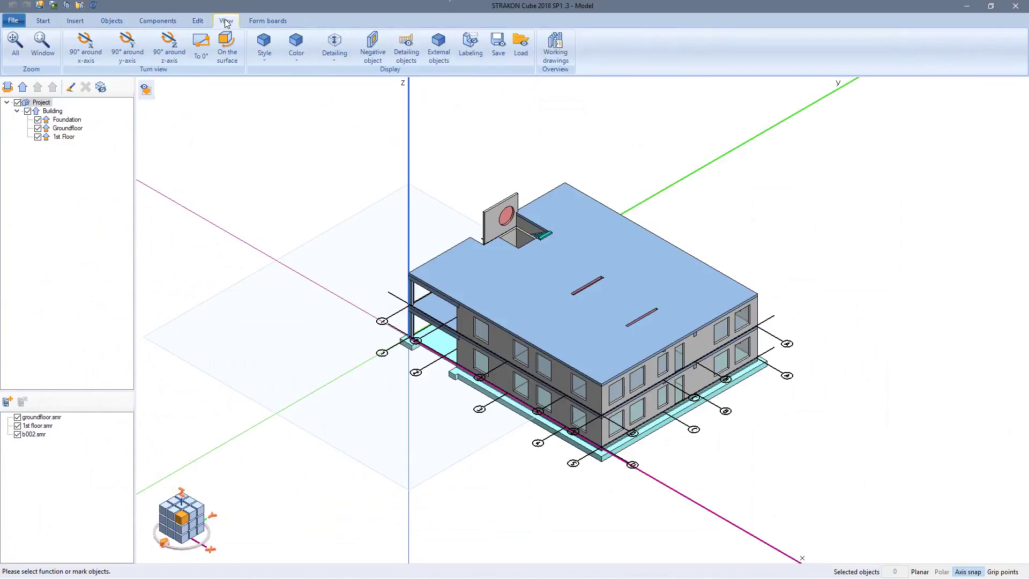
click(289, 55)
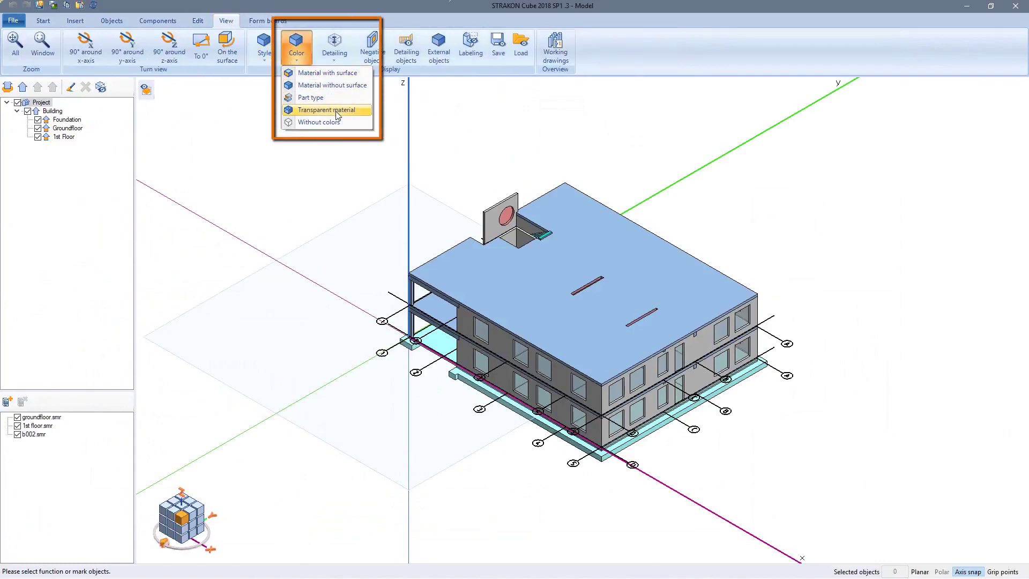
click(336, 111)
click(341, 58)
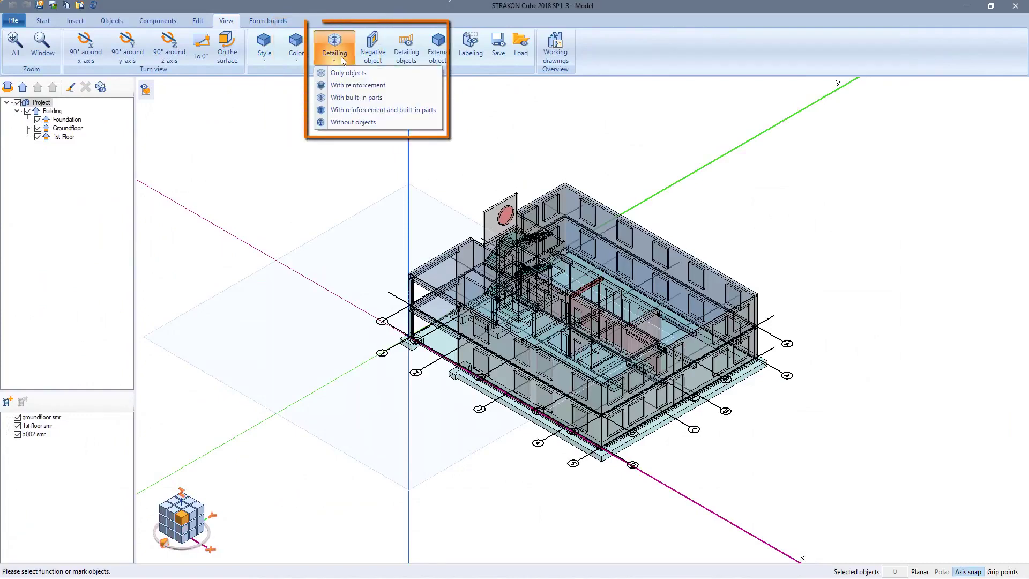
click(351, 85)
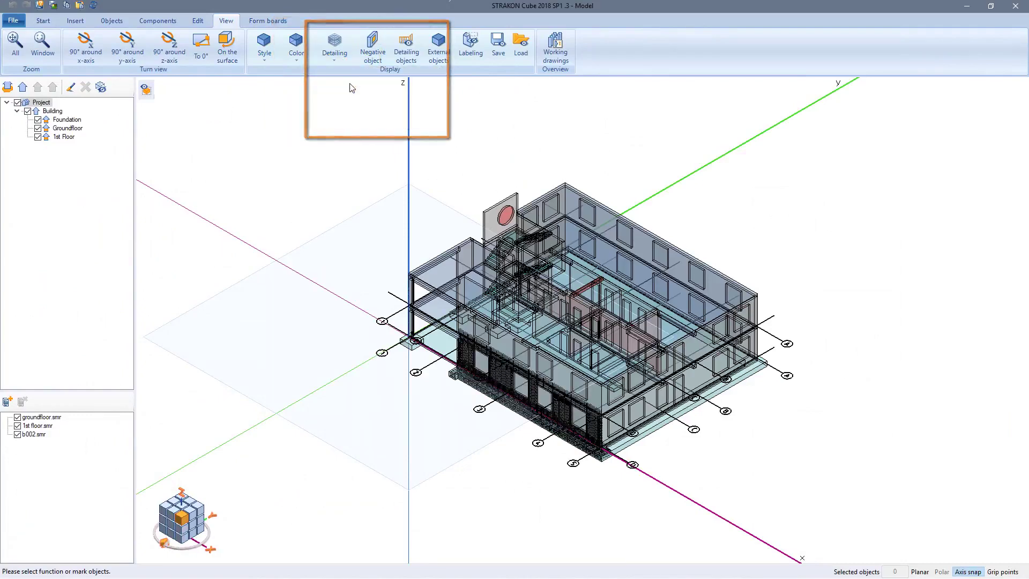
Orbit to the front ground-floor wall and toggle the b002.smr reinforcement off and on.
scroll(524, 436, up, 5)
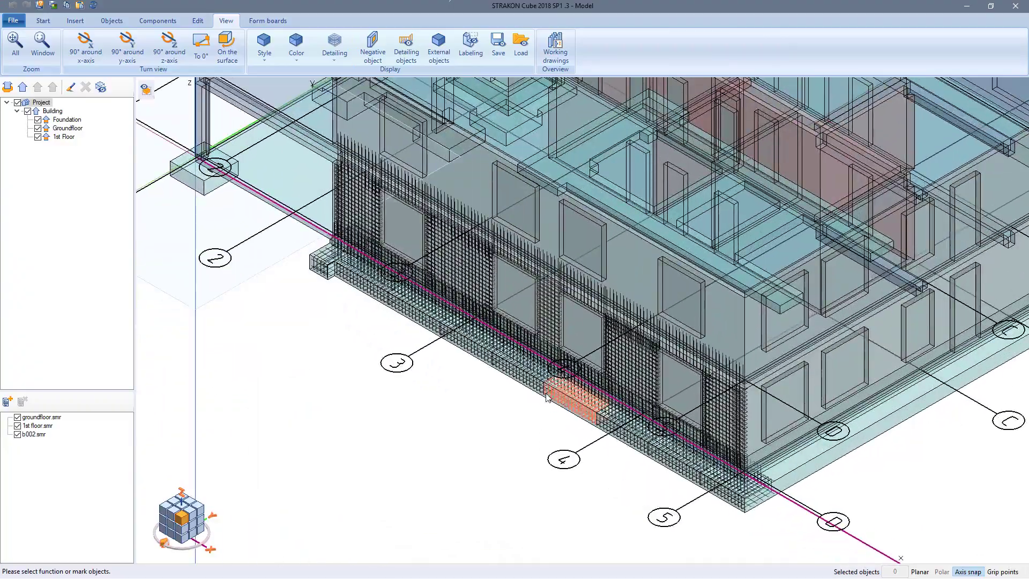
middle_drag(546, 396, 563, 389)
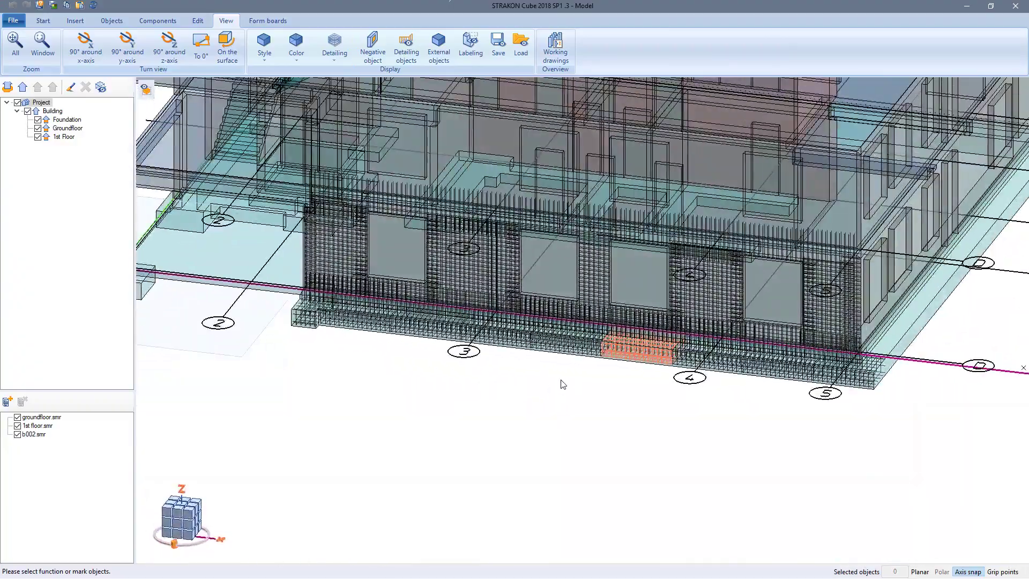
mouse_move(559, 313)
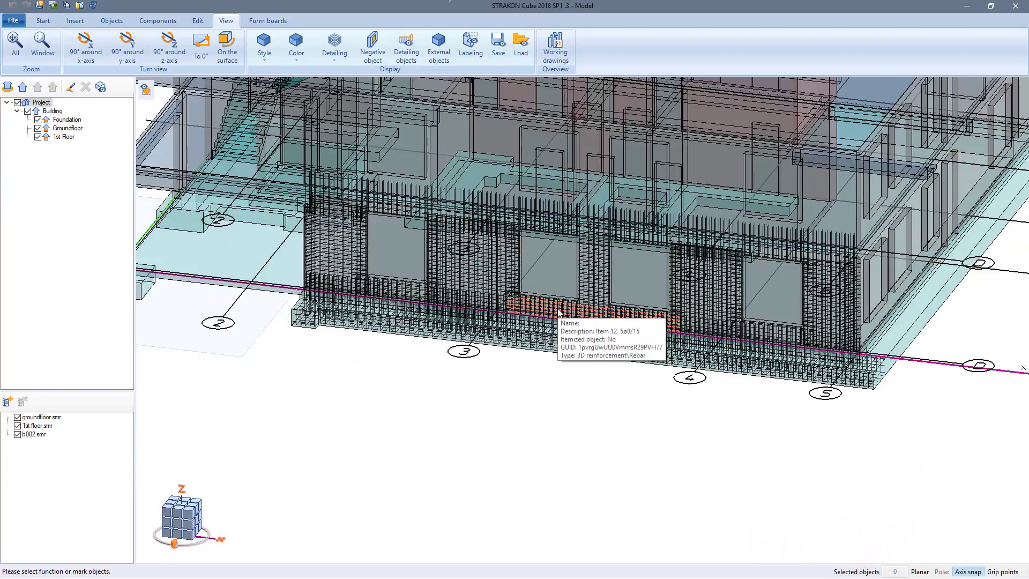
mouse_move(482, 280)
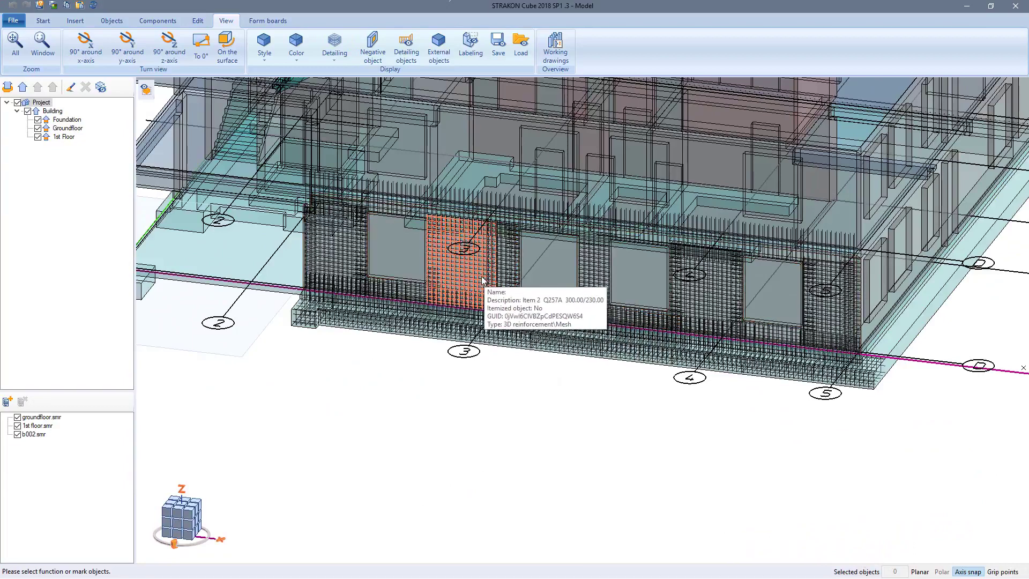
mouse_move(364, 367)
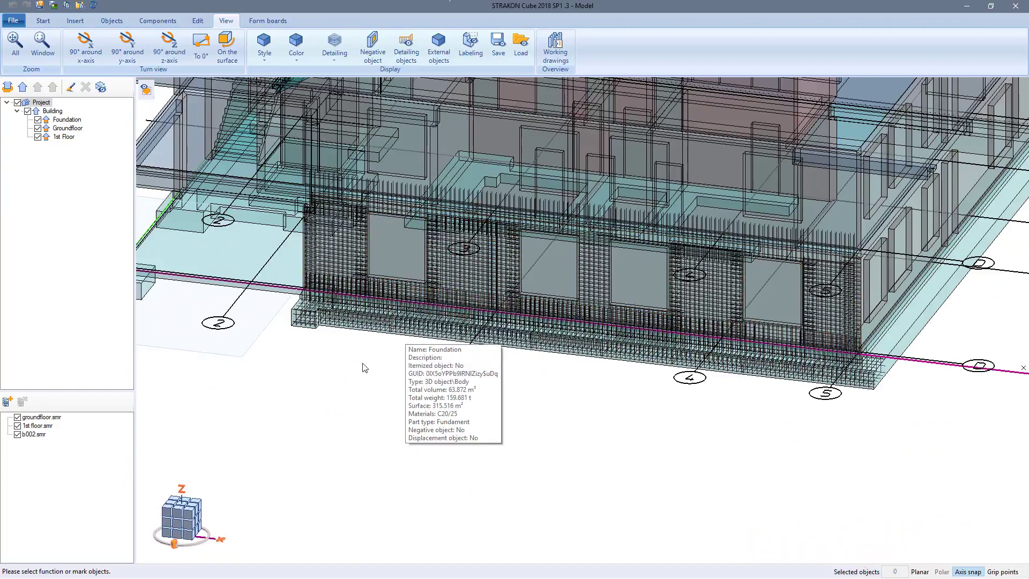
click(18, 434)
click(17, 435)
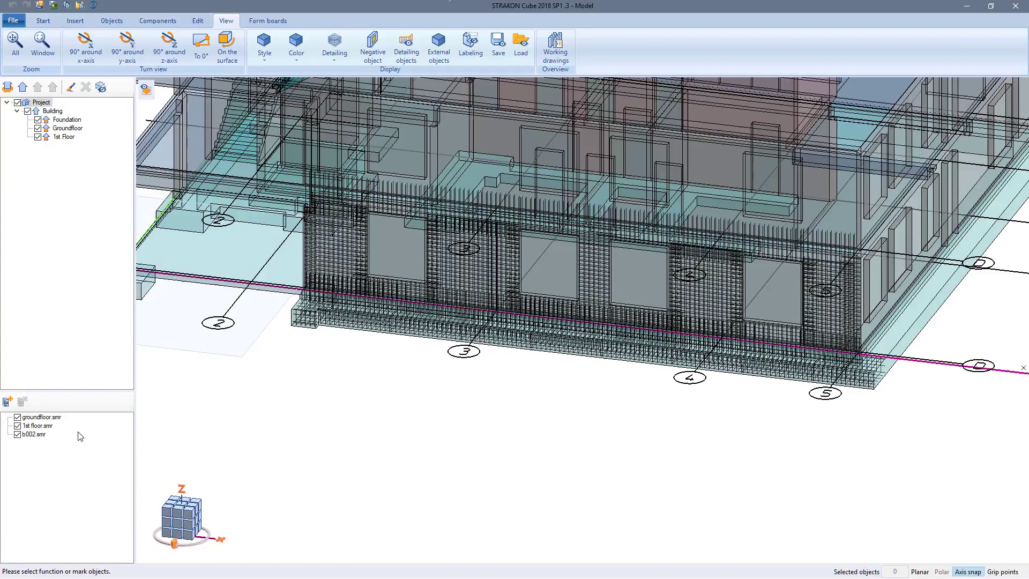
Close Cube and review the Reinforcement drawing options in the global 3D design settings.
click(1015, 7)
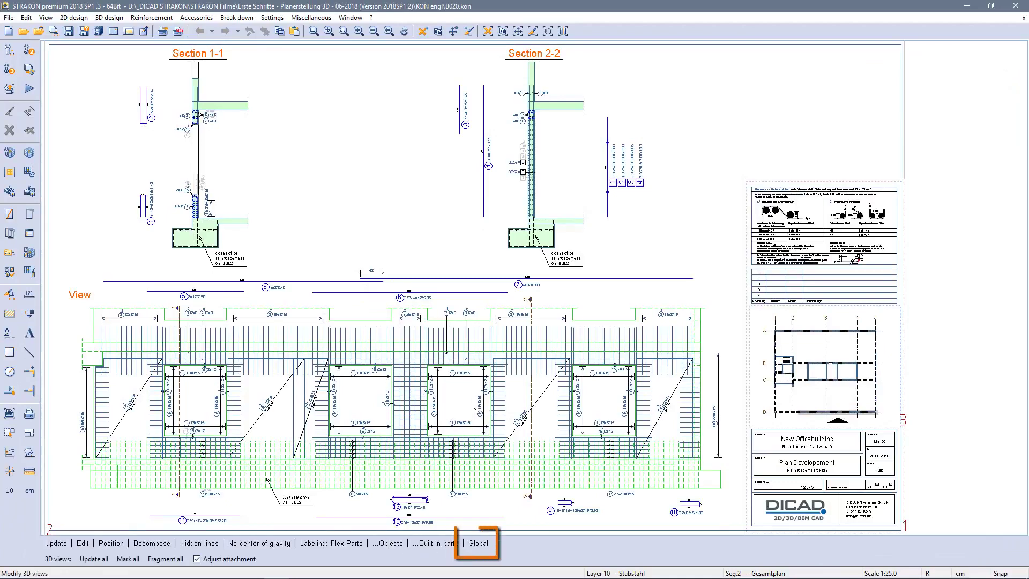
click(477, 542)
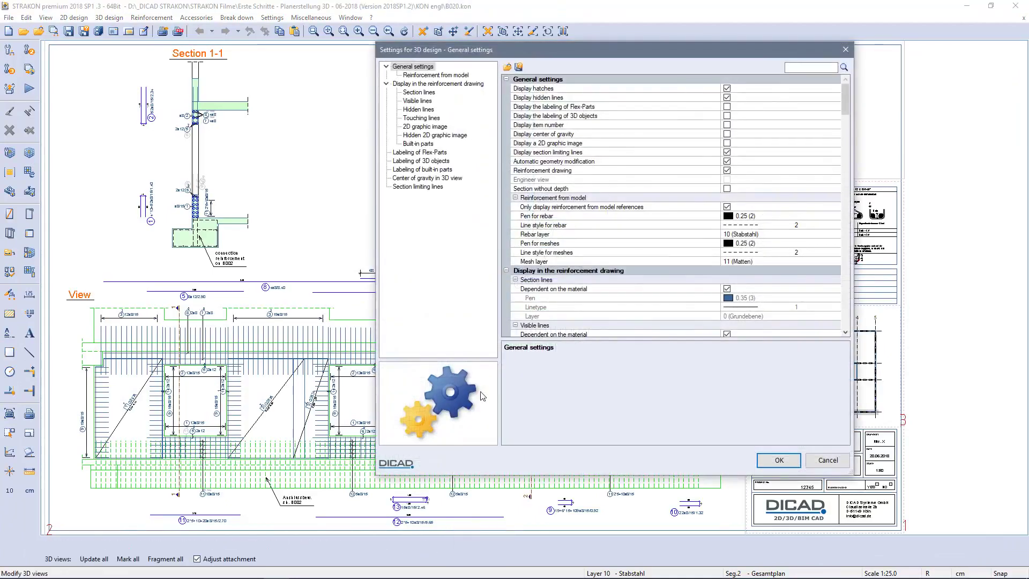
click(643, 172)
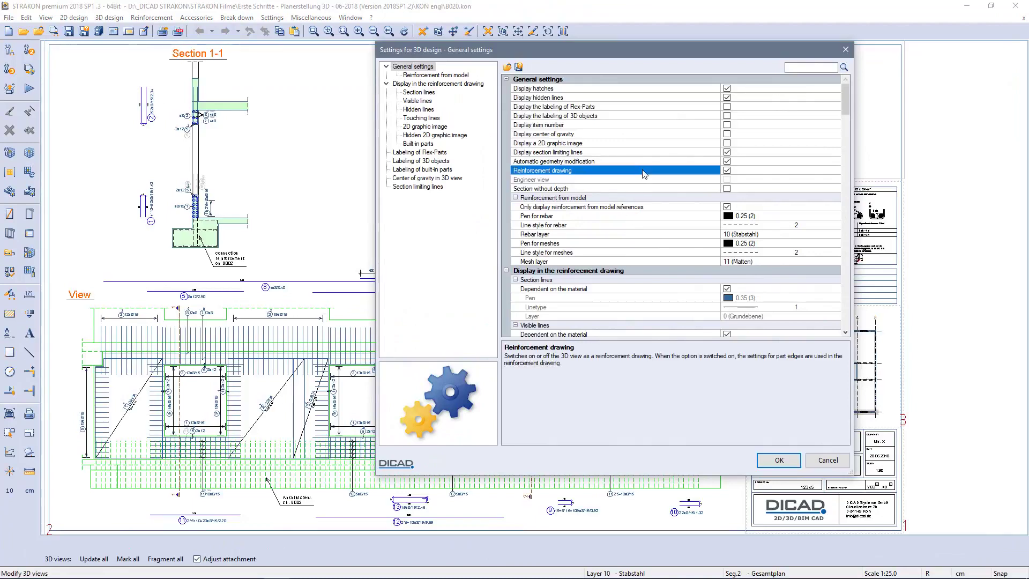
click(646, 208)
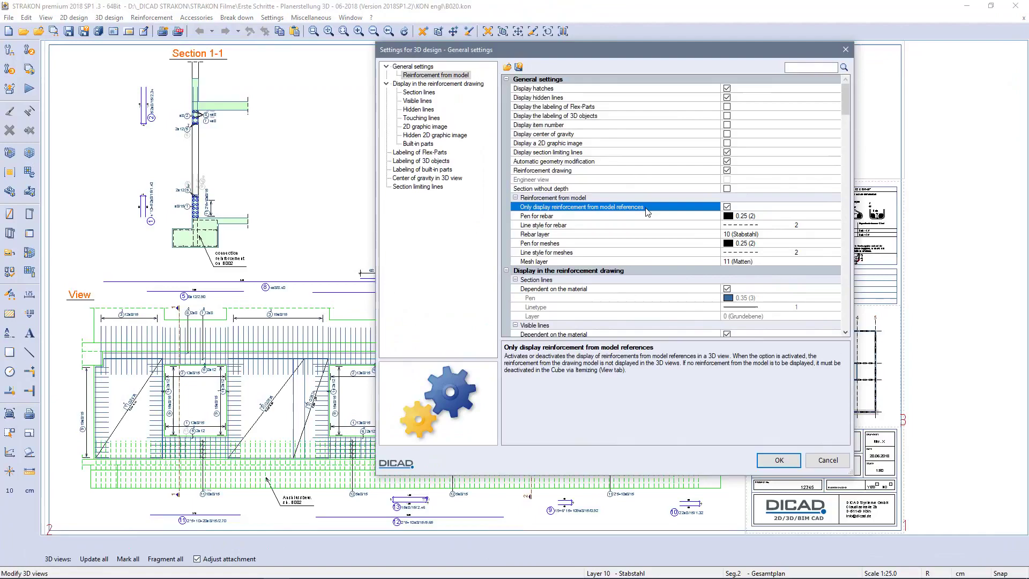
click(771, 462)
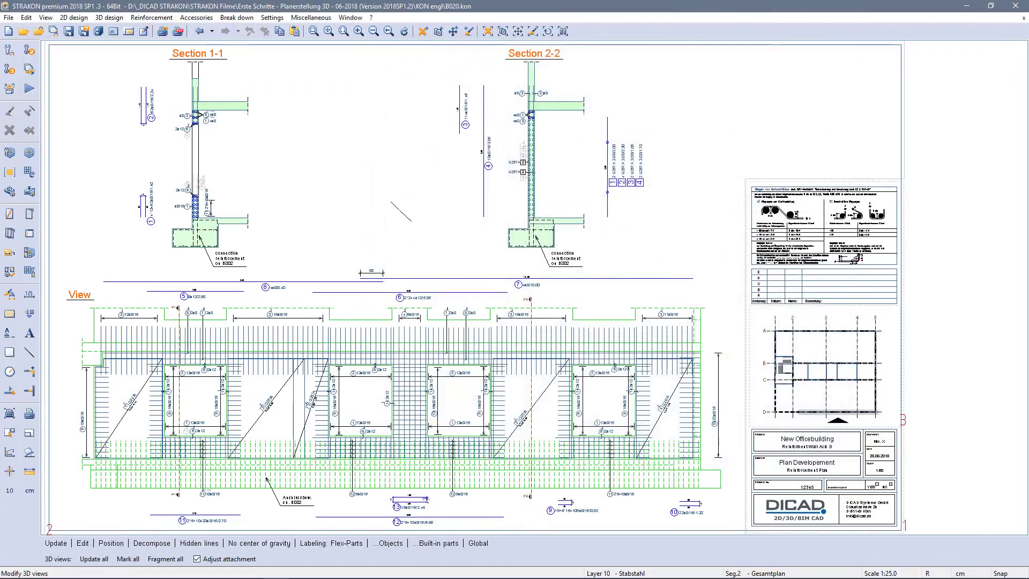
Switch from B020.kon back to the groundfloor.kon plan drawing.
click(473, 277)
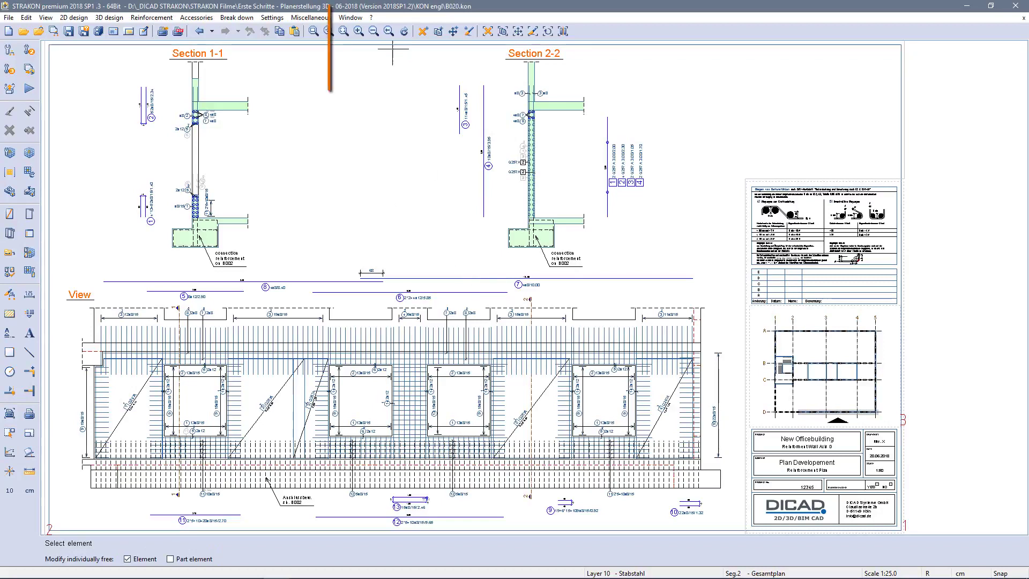
click(358, 20)
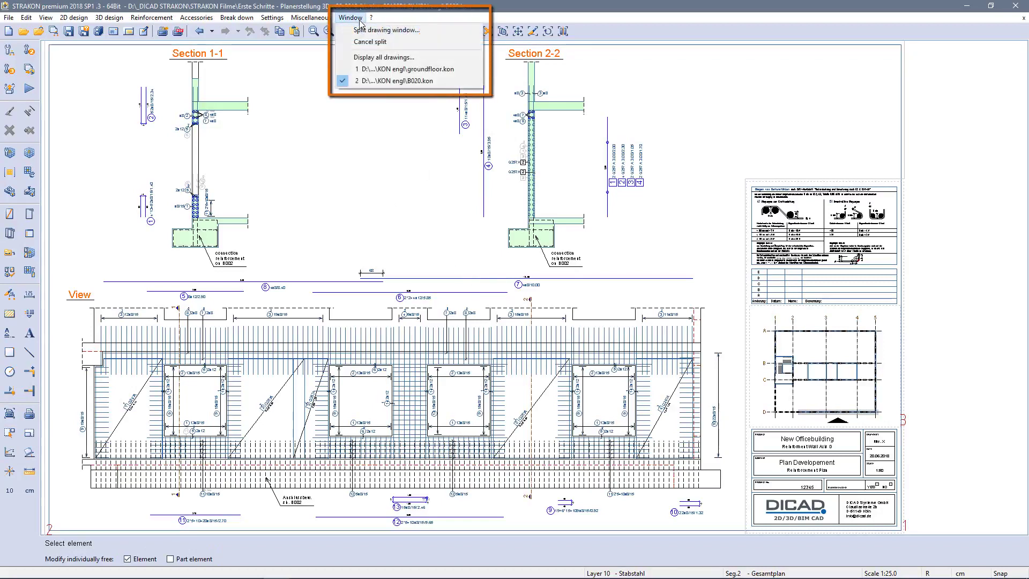
click(382, 70)
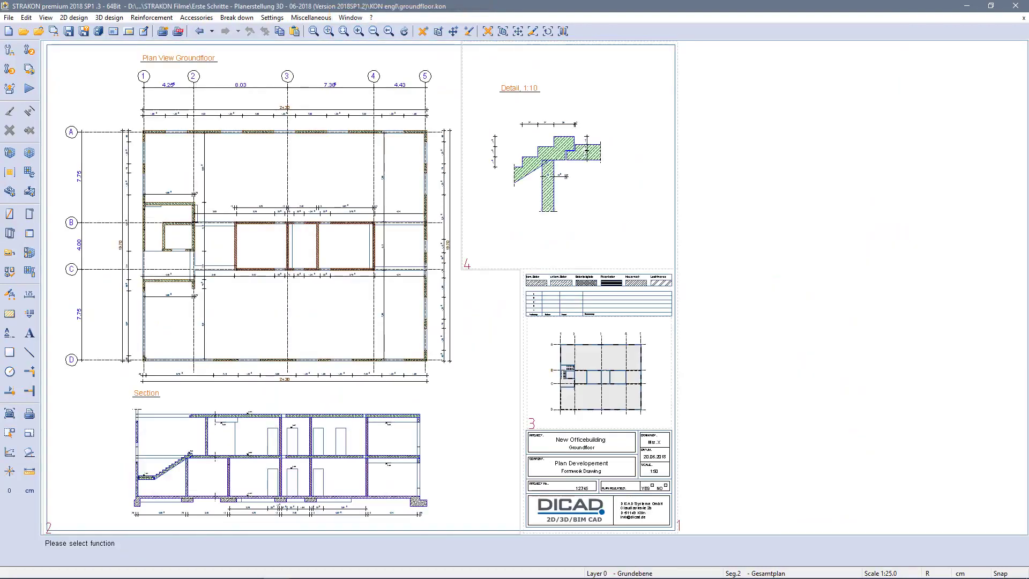
Open the 3D model opaque as material without surface, in front elevation.
click(39, 158)
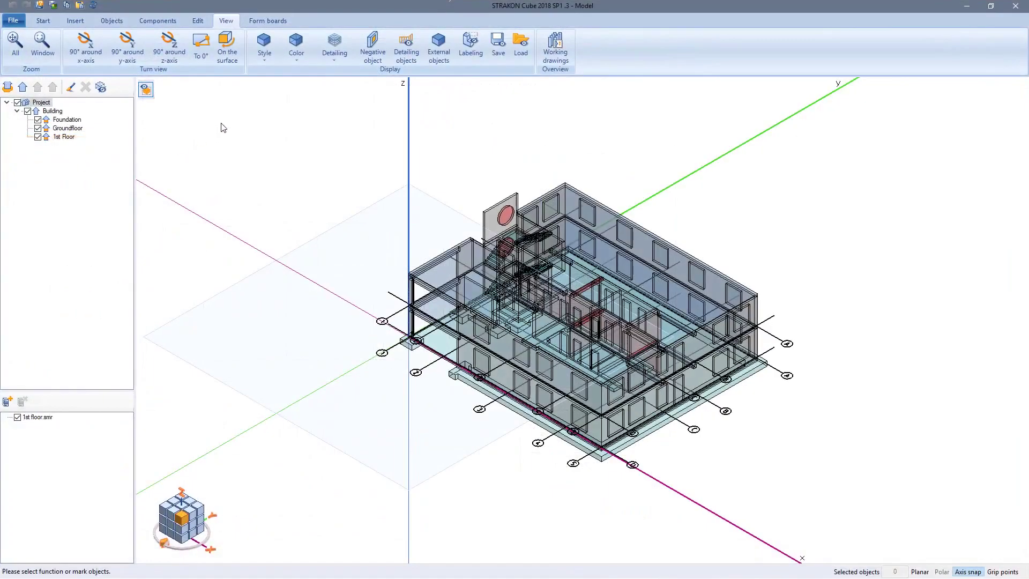
click(301, 59)
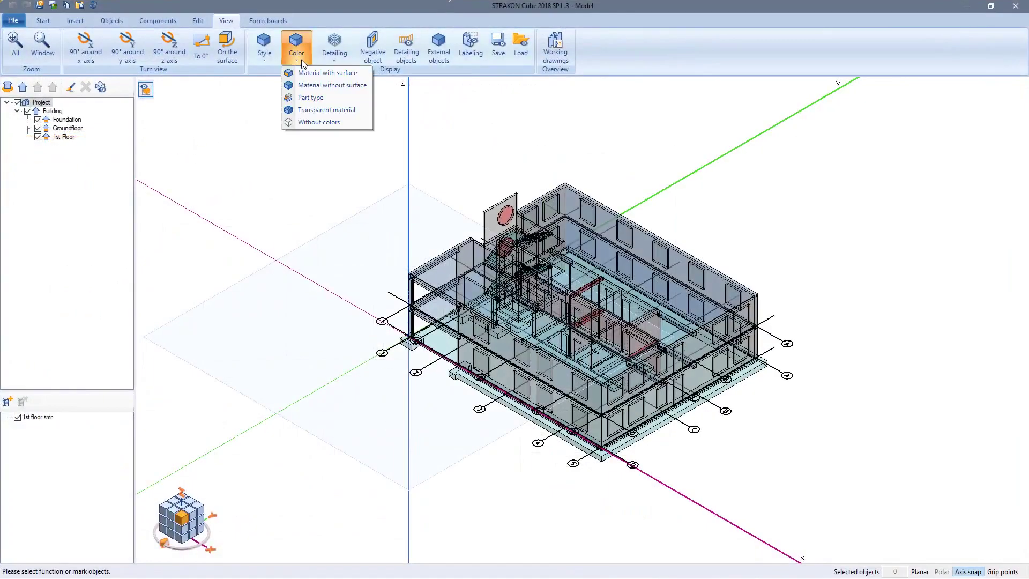
click(312, 87)
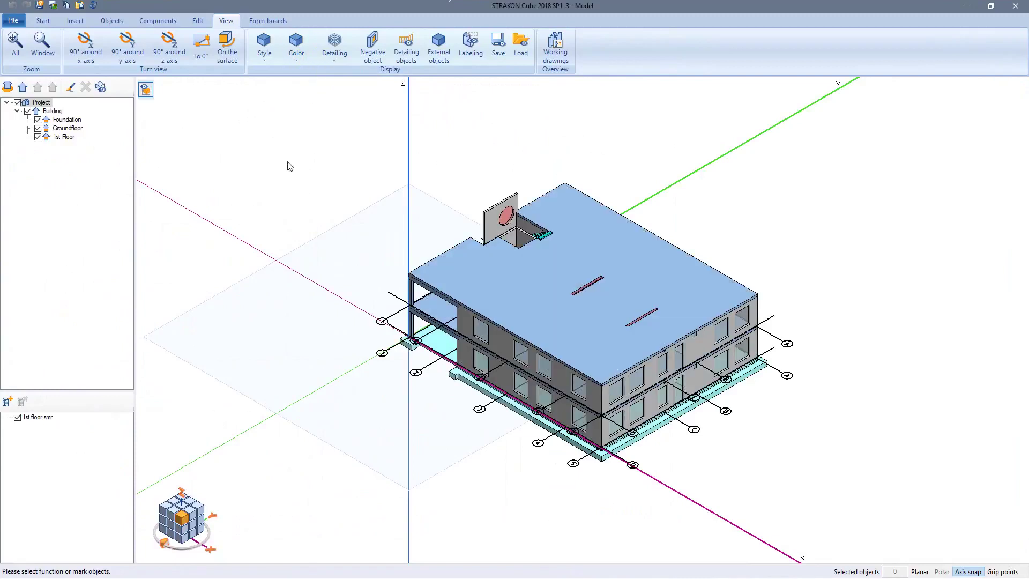
click(170, 529)
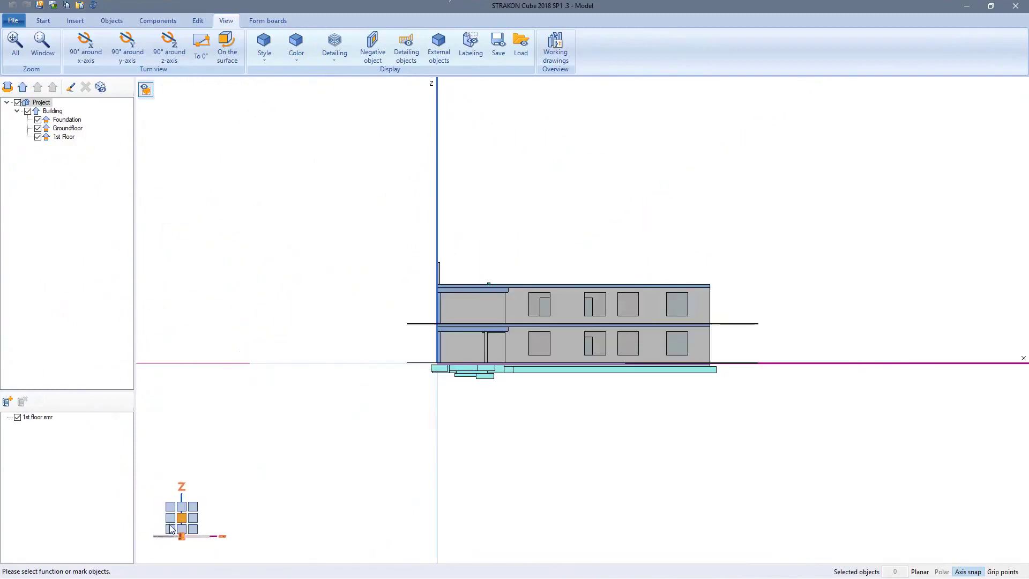
scroll(598, 400, up, 5)
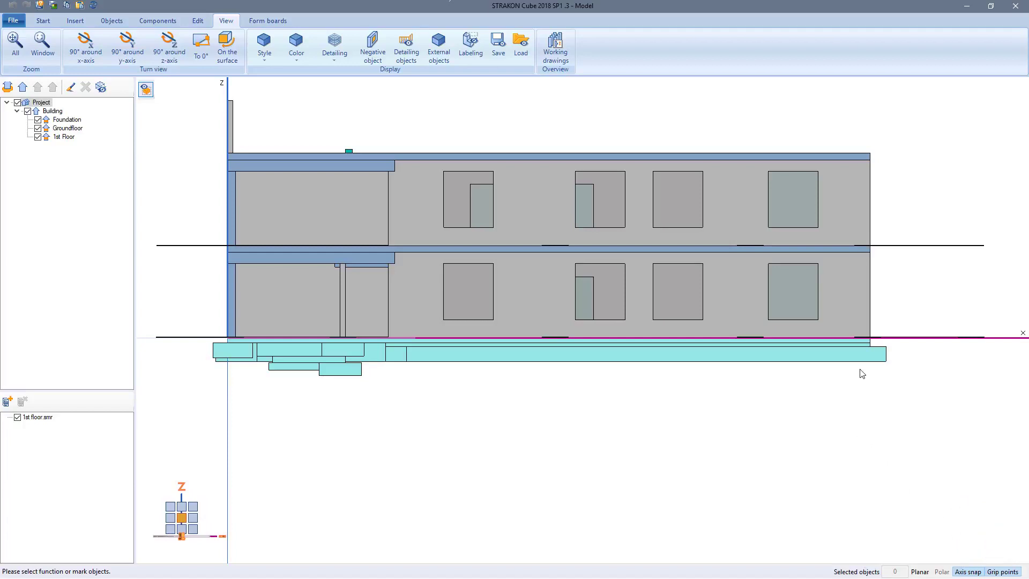
Raise the bottom edges of the four ground-floor window openings by 20, then close Cube.
drag(836, 257, 428, 327)
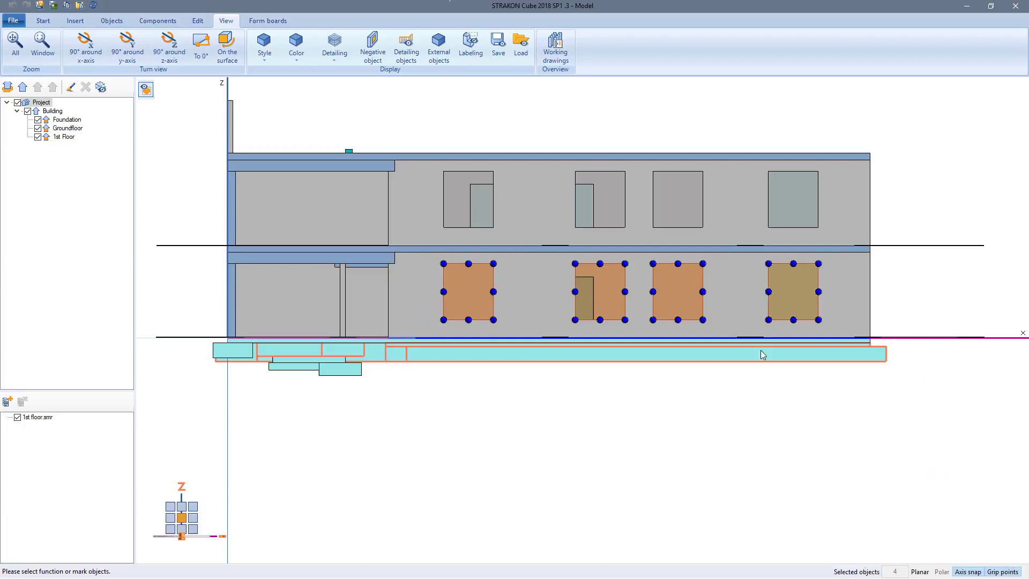
drag(840, 312, 427, 326)
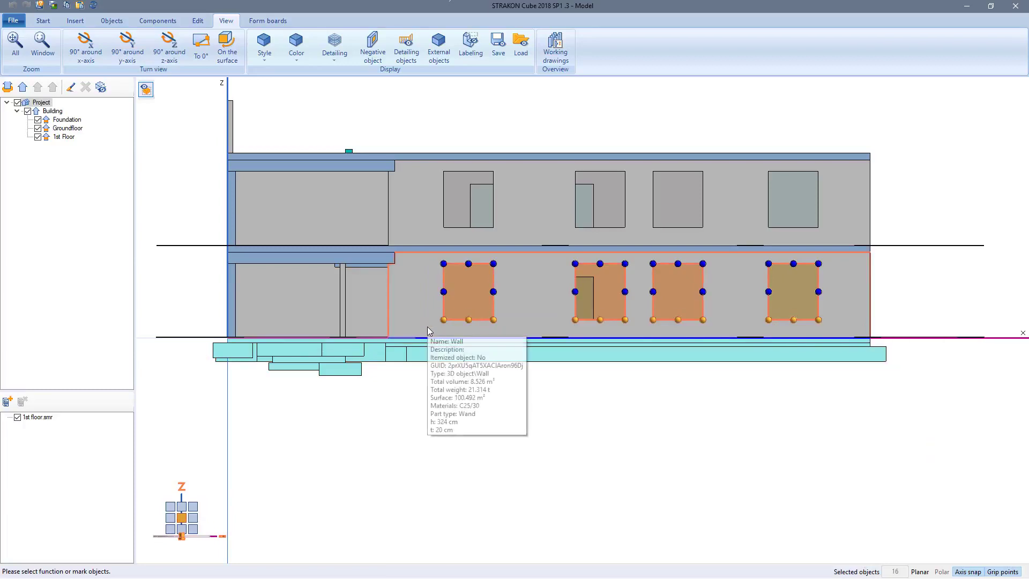
click(444, 320)
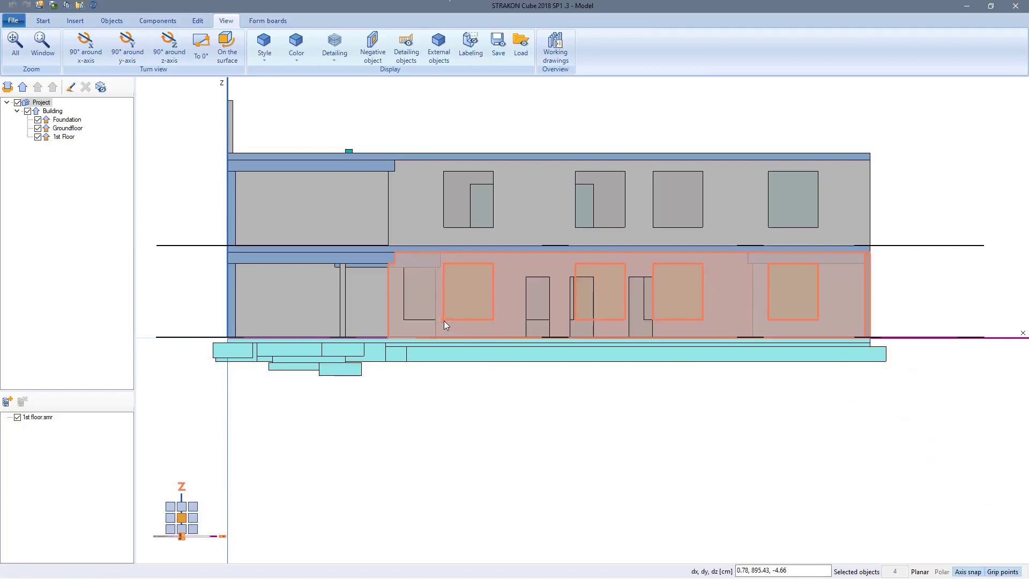
text(2)
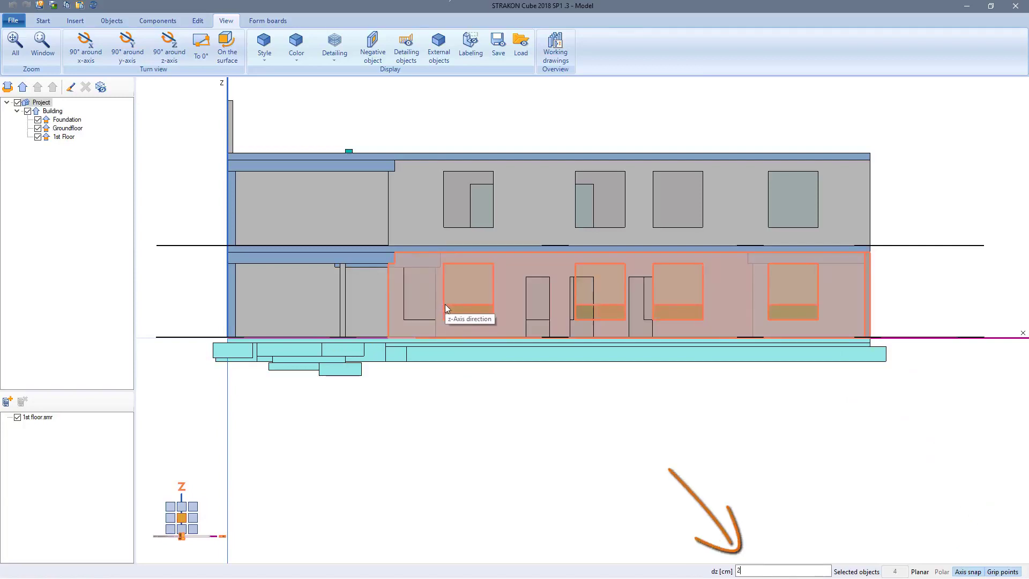
text(0)
key(Return)
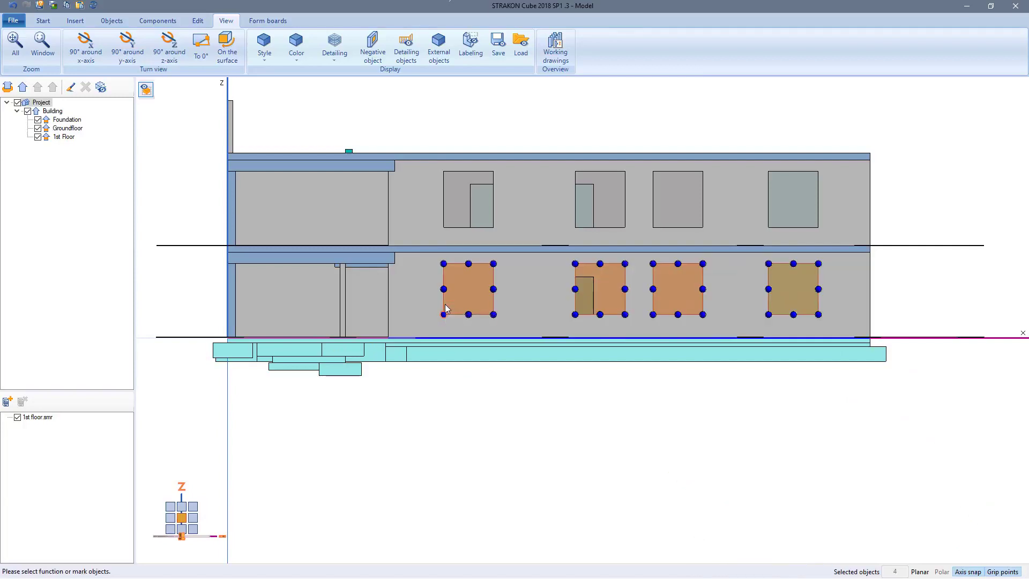
click(844, 110)
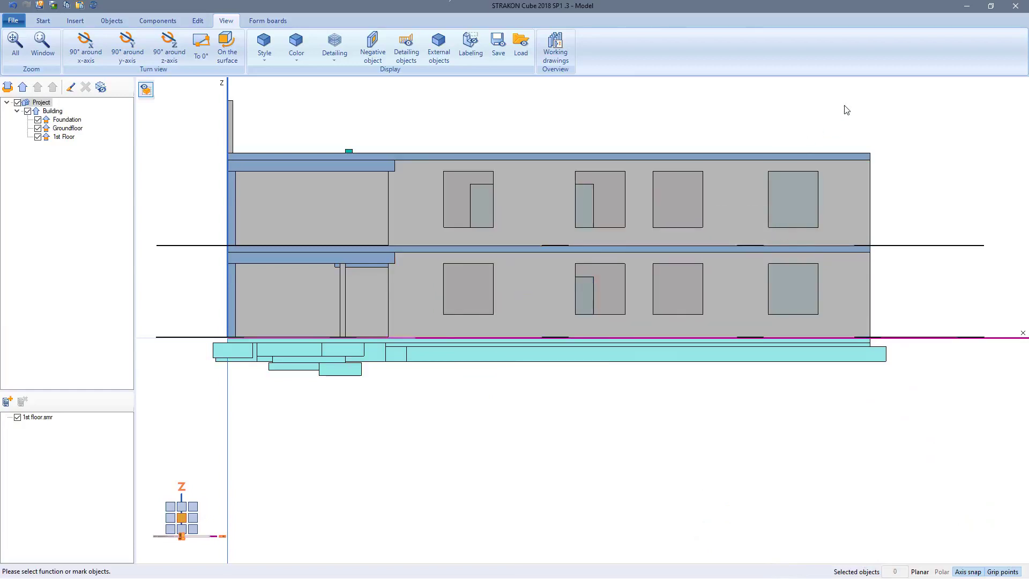
click(1015, 6)
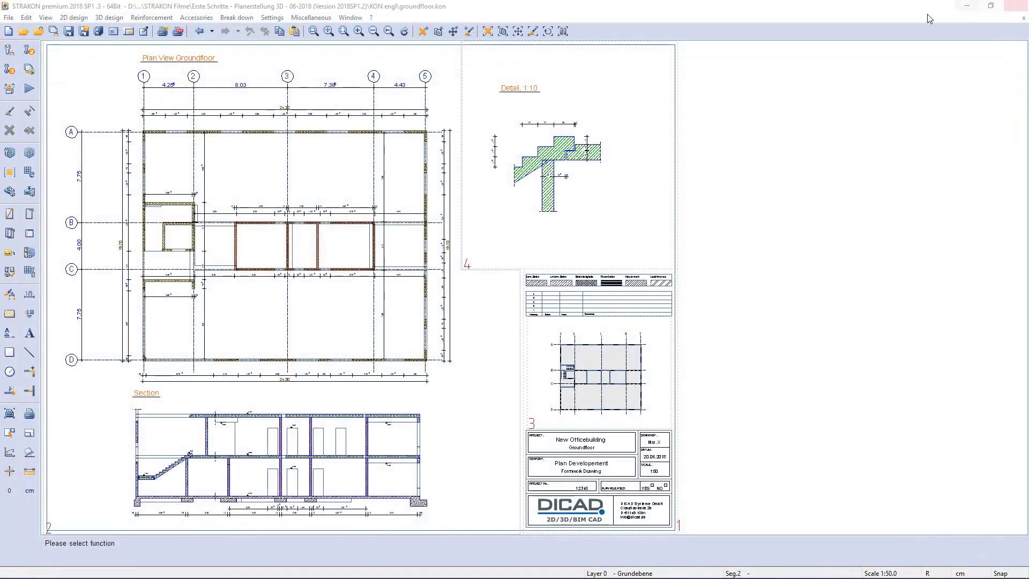
Save the groundfloor plan and update all affected 3D views.
click(69, 32)
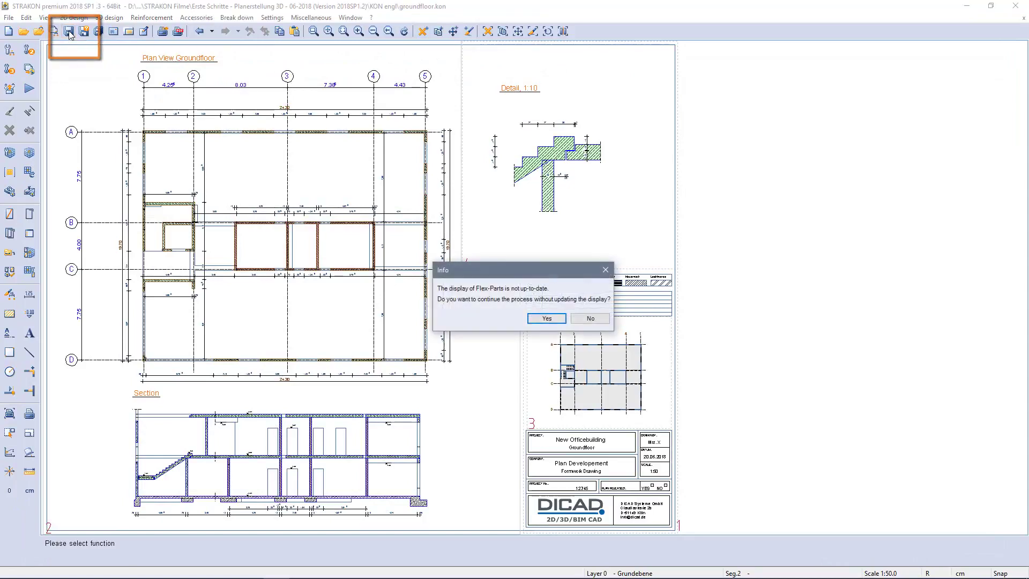
click(546, 318)
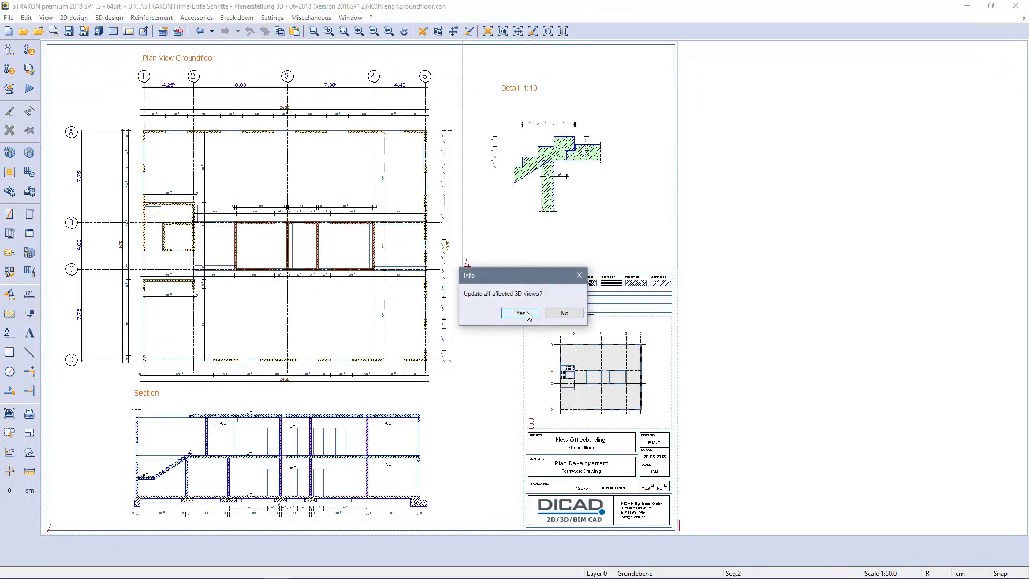
click(520, 314)
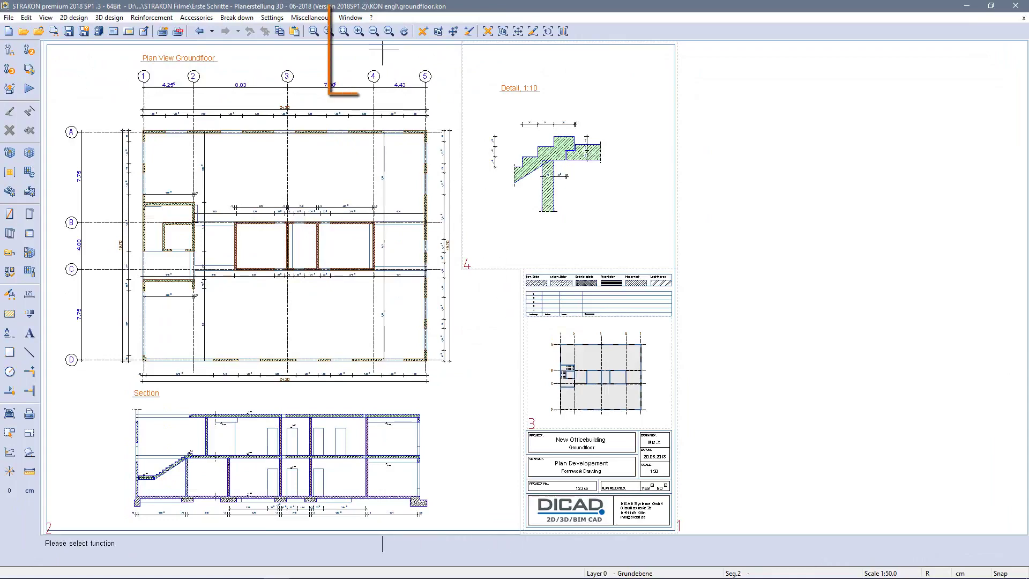
Switch to B020.kon and accept the updated bar lengths, spacings and amounts.
click(357, 19)
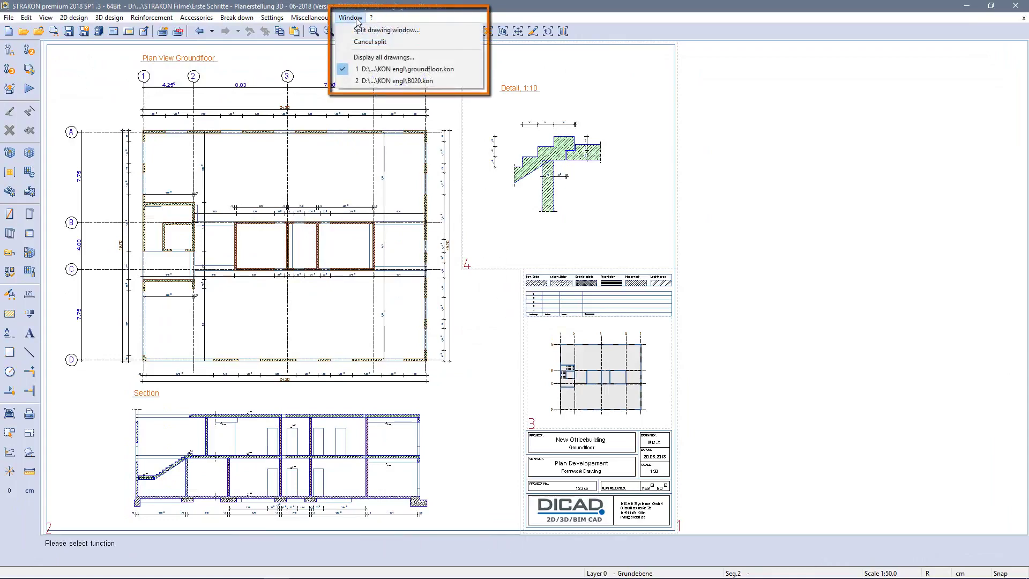
click(376, 81)
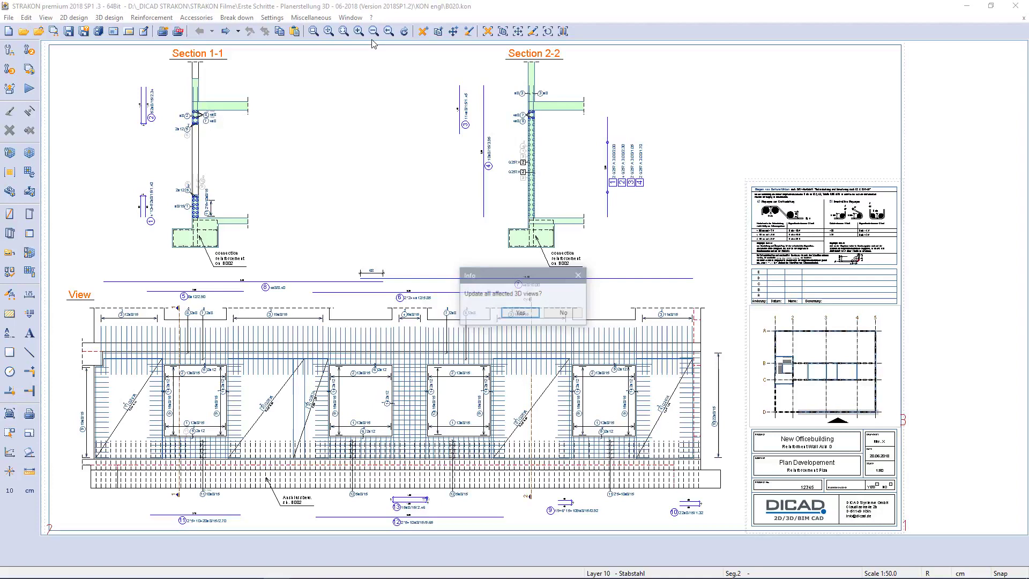
click(518, 315)
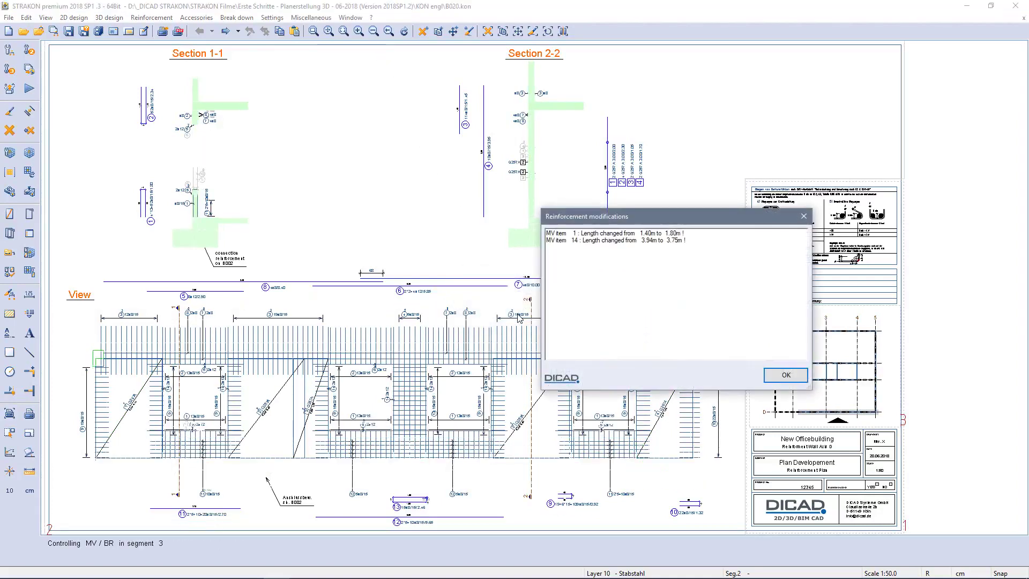
click(784, 375)
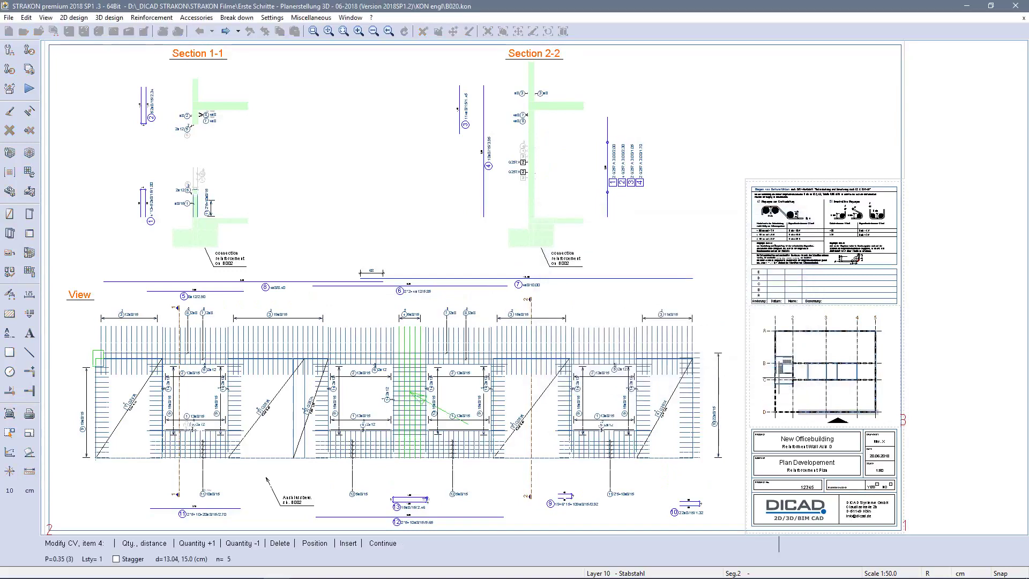
click(468, 423)
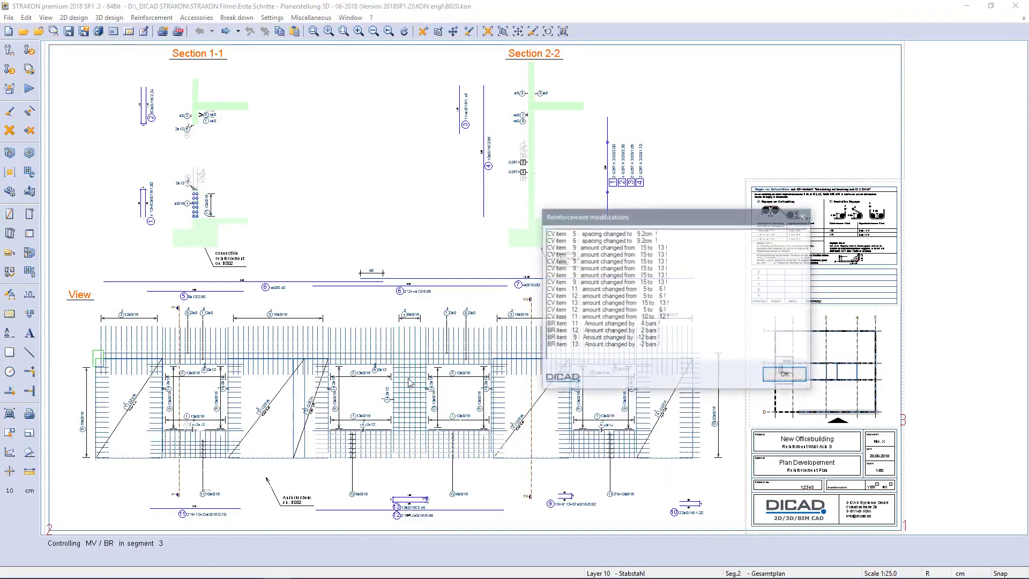
click(767, 376)
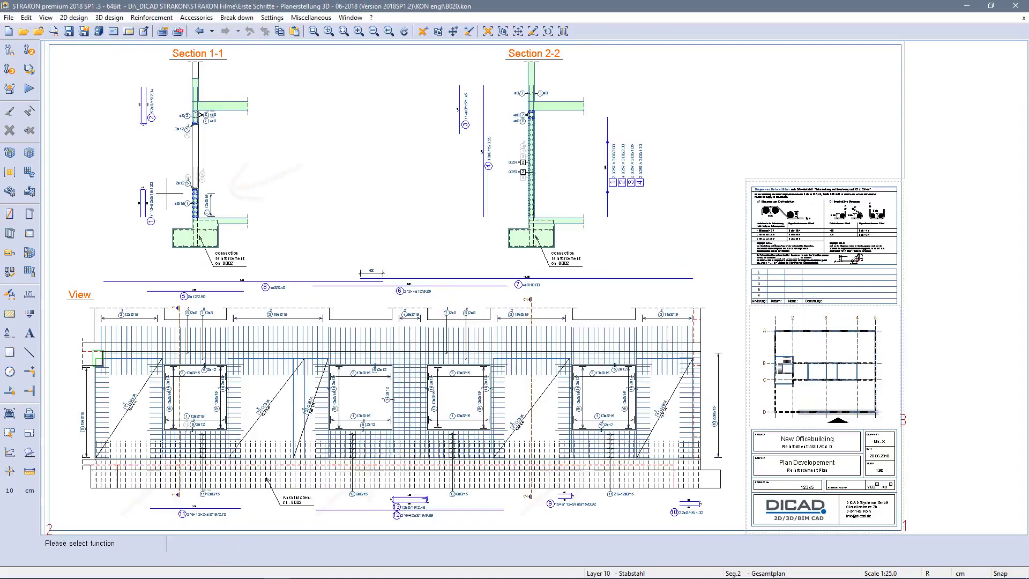
In the 3D model, section the axis D wall and foundation with depth, top and bottom edges.
click(34, 154)
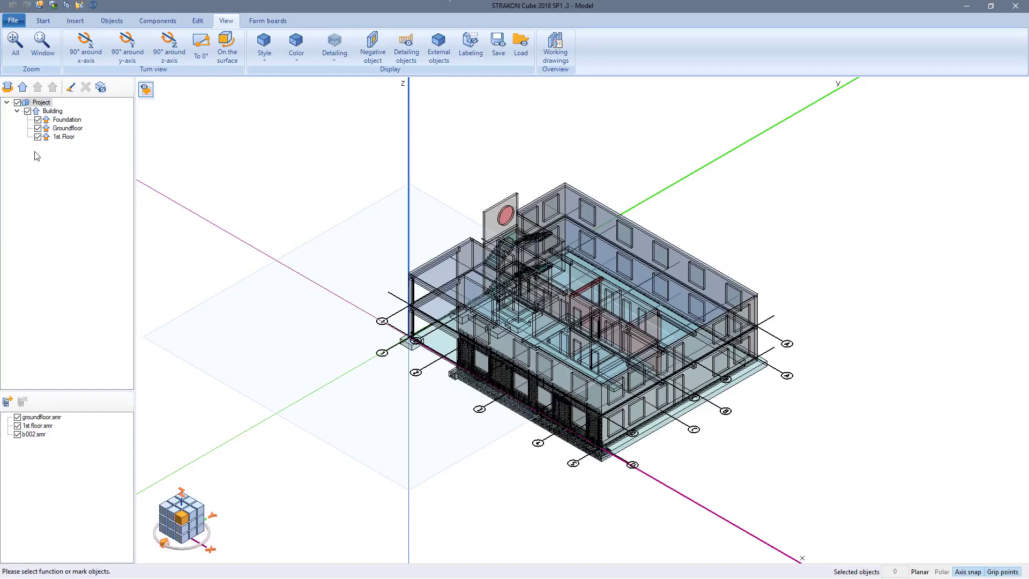
click(44, 22)
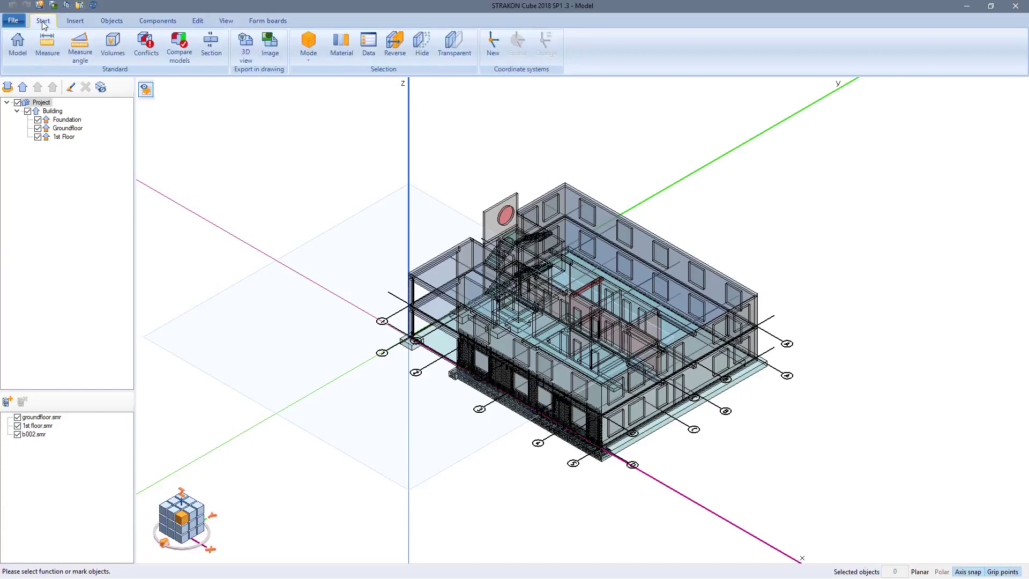
click(217, 53)
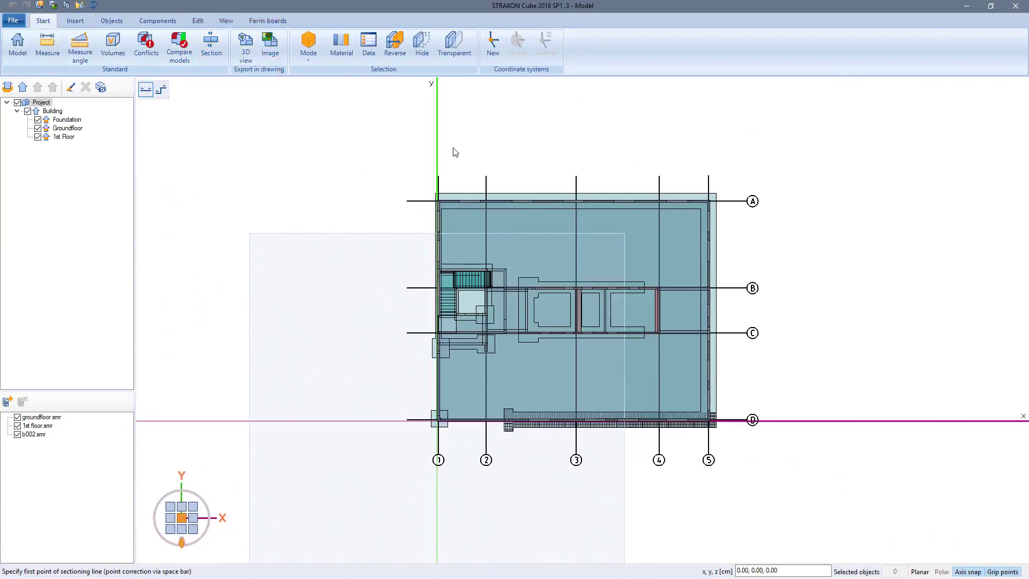
scroll(593, 445, up, 3)
scroll(601, 424, up, 3)
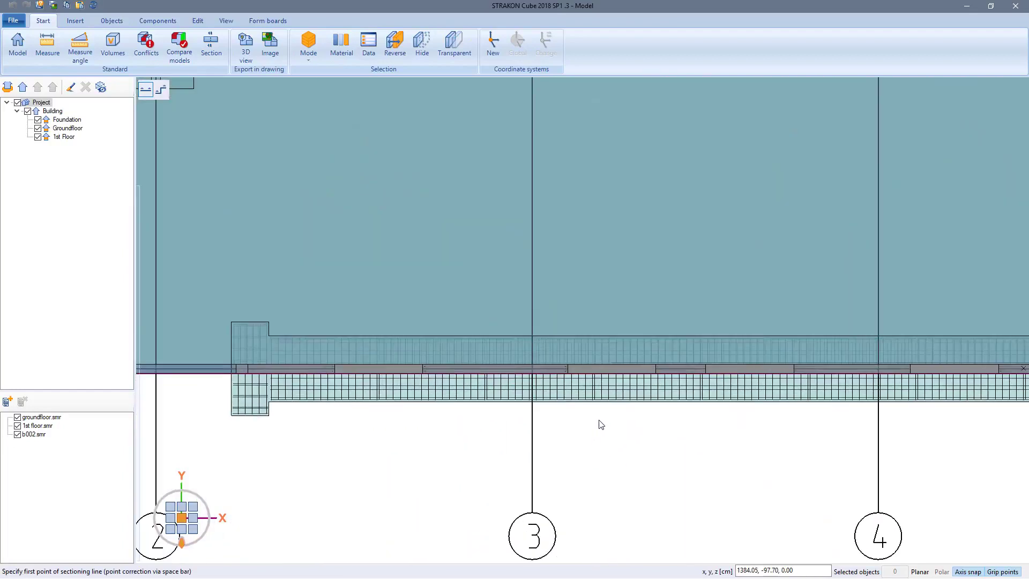
click(585, 409)
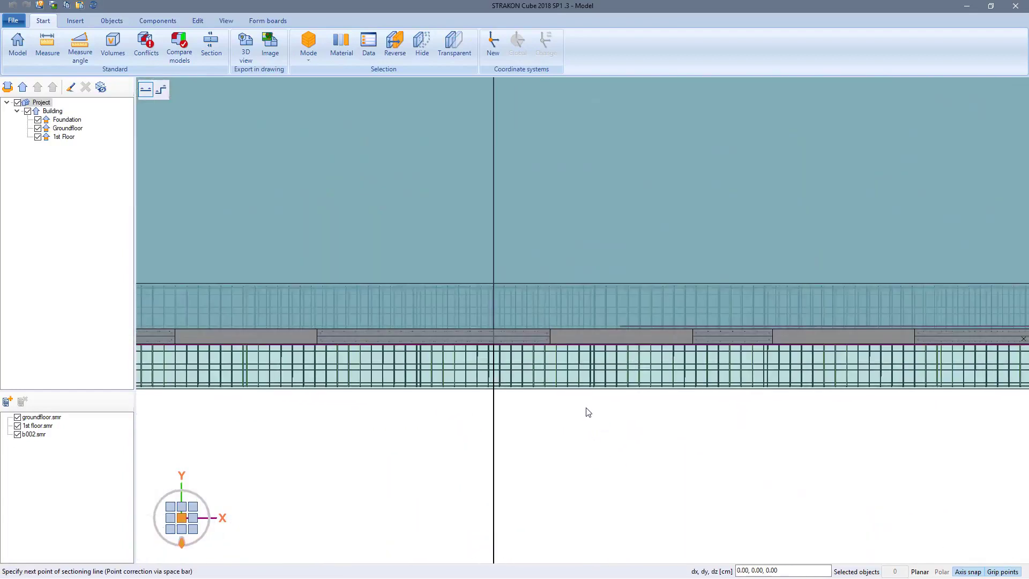
click(587, 262)
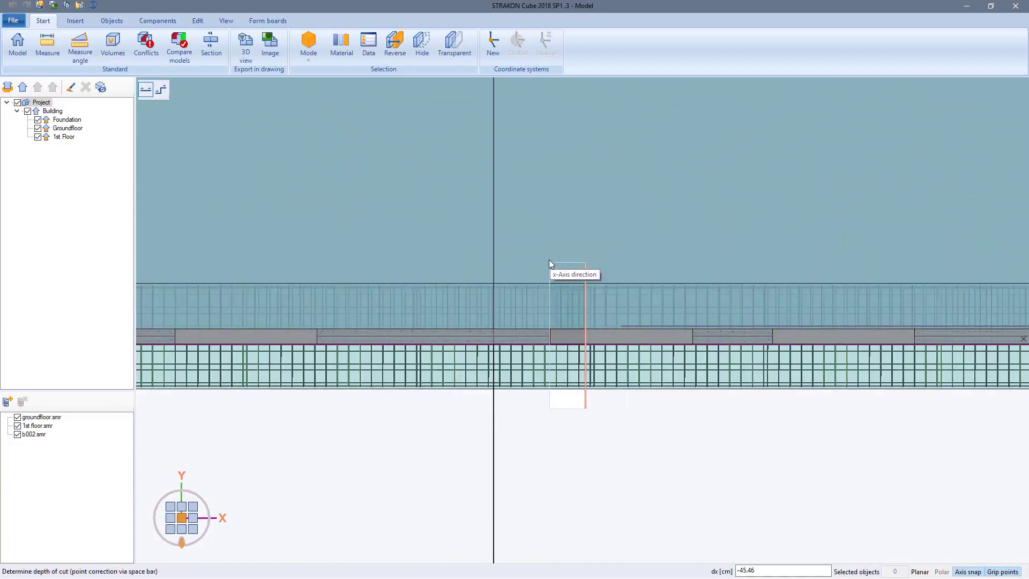
click(549, 262)
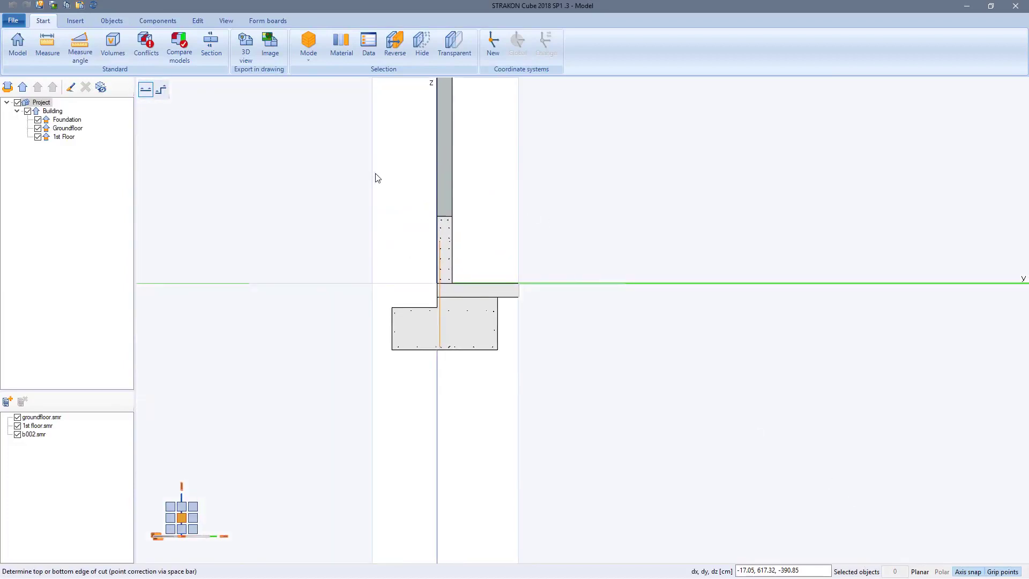
click(374, 178)
click(358, 402)
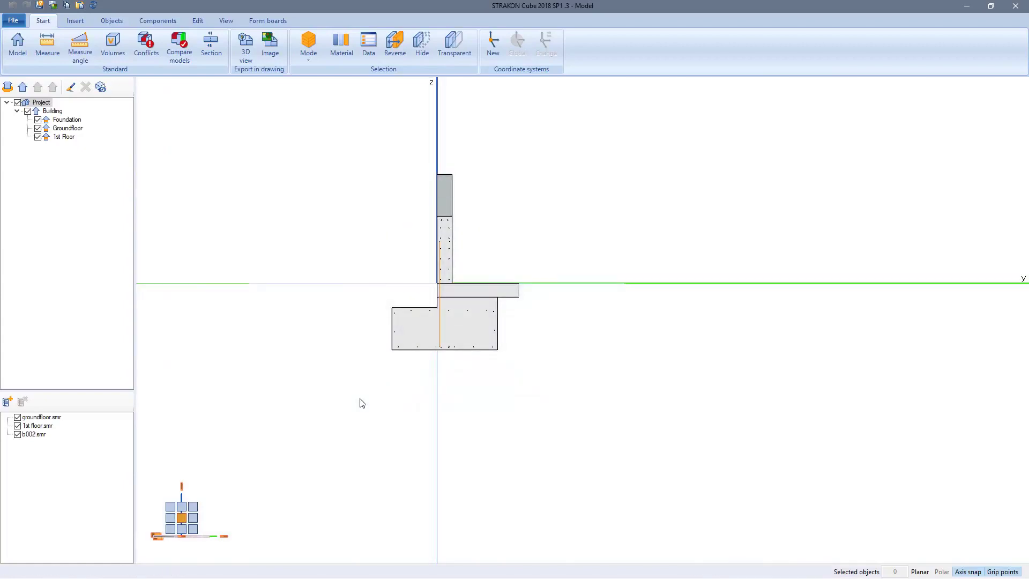
Place the section as a reinforcement 3D view between Section 1-1 and Section 2-2.
click(246, 59)
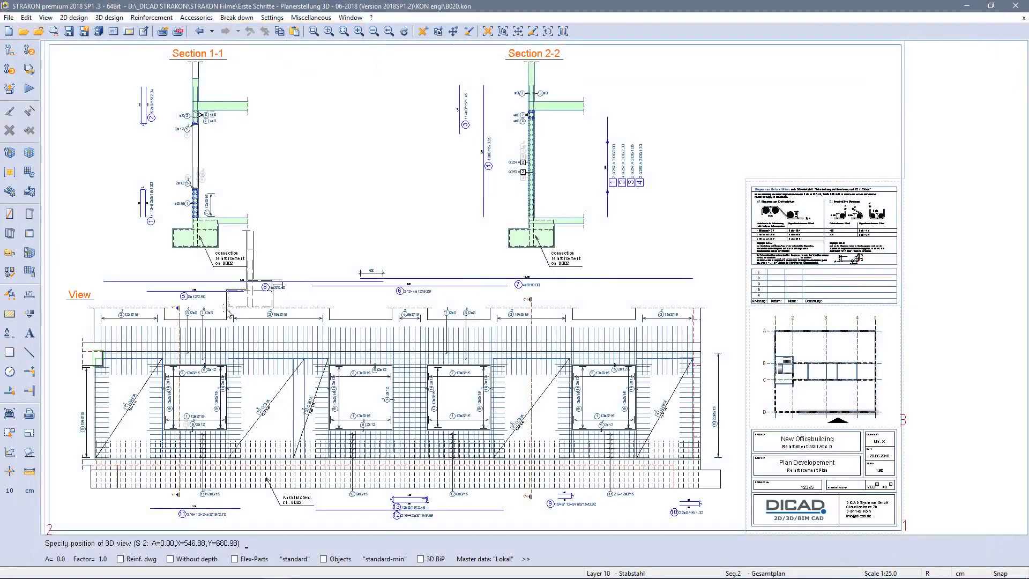
click(139, 559)
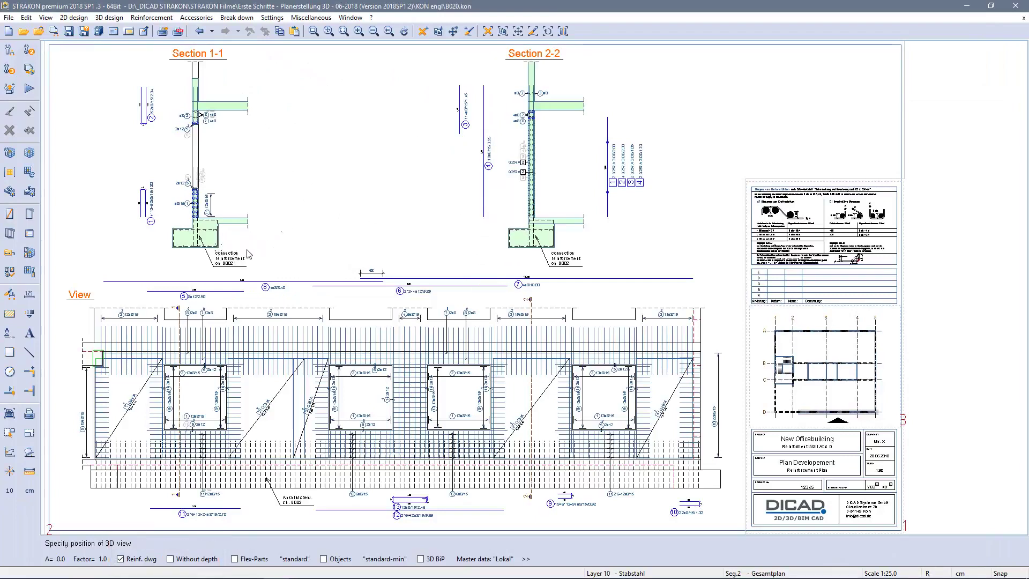
click(331, 248)
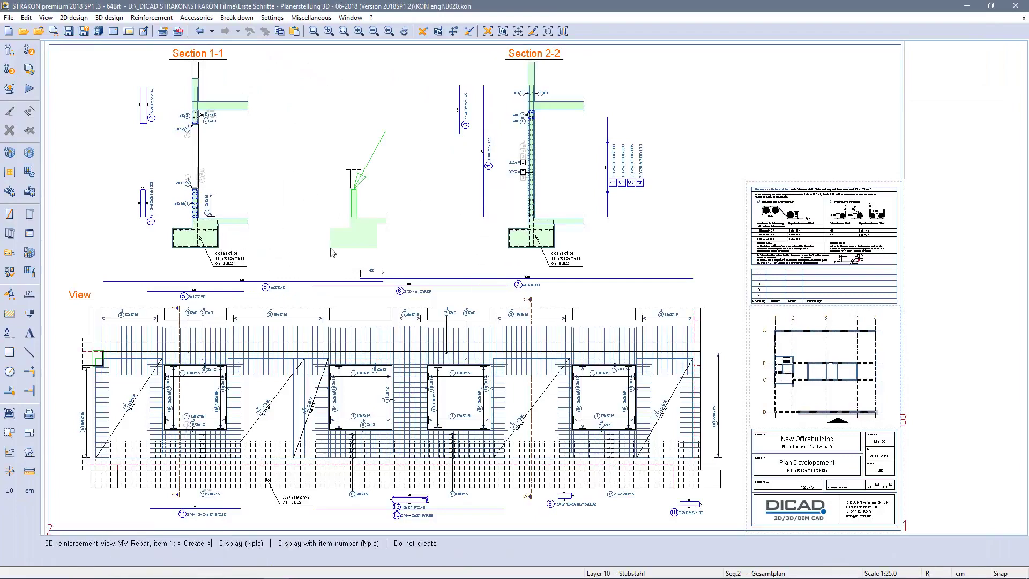
Label bar items 1 (ø8/15), 6 (2ø12) and 12 (6ø8/15, twice) in the new view.
scroll(396, 176, up, 4)
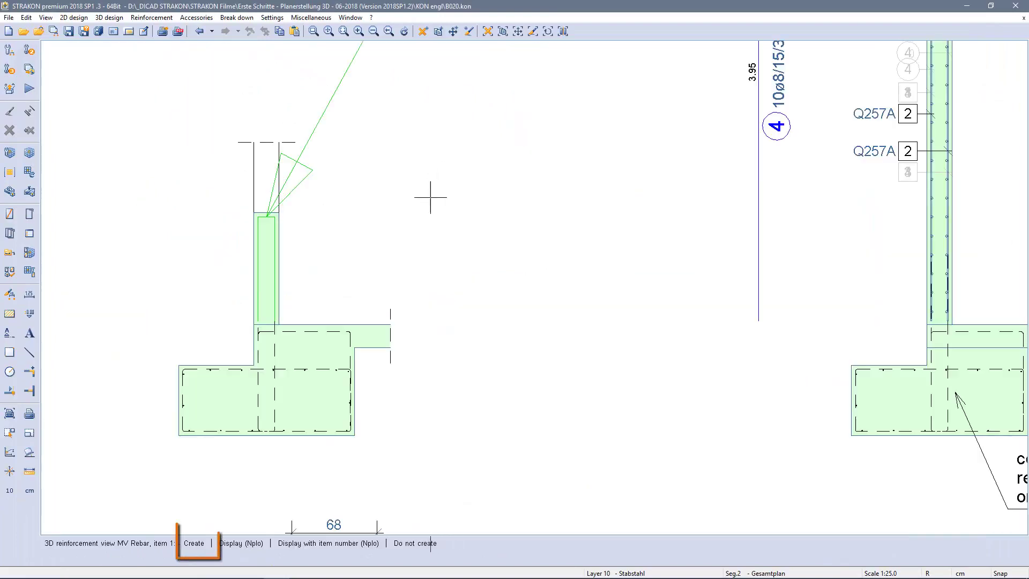
click(194, 543)
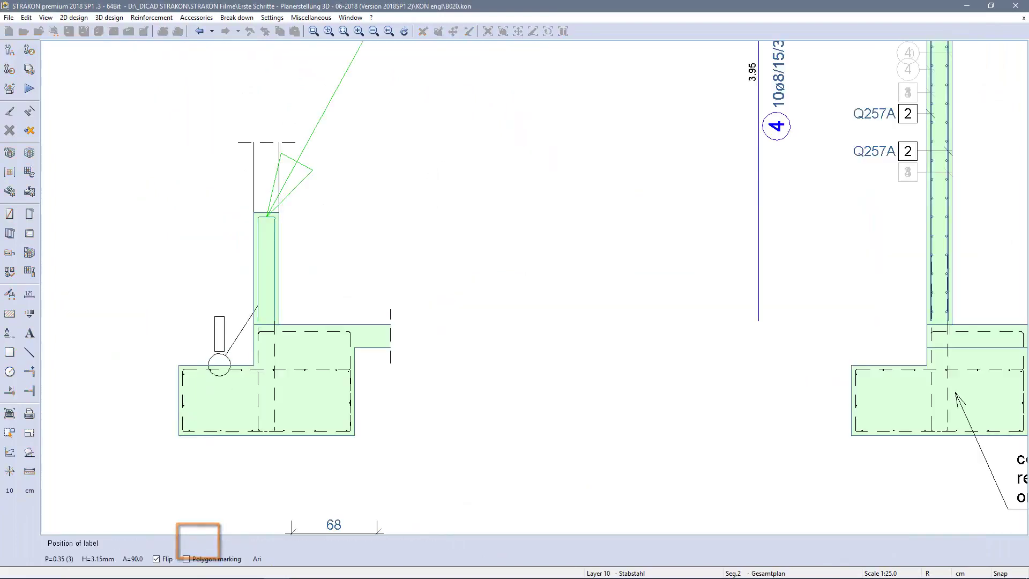
click(233, 273)
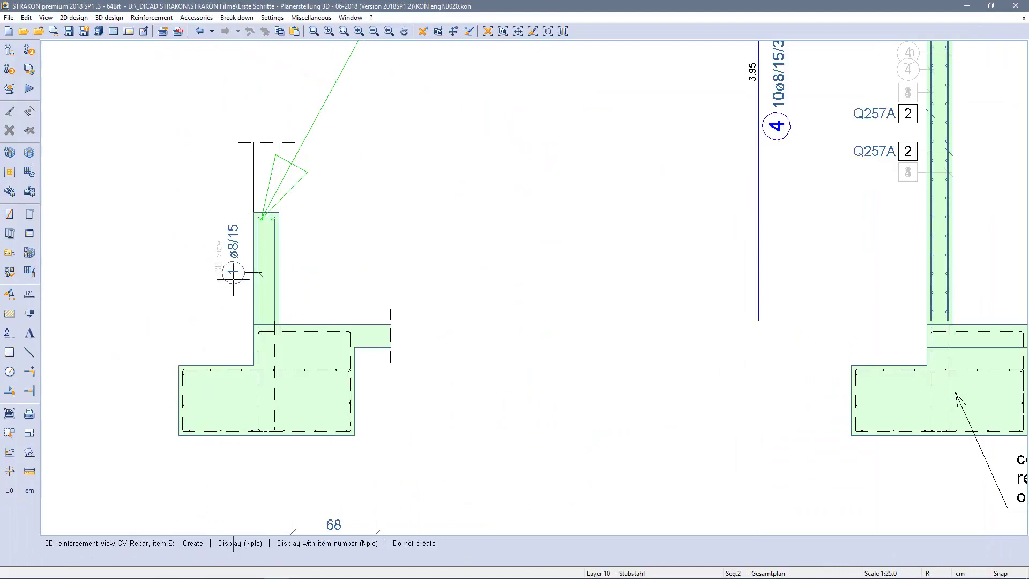
click(206, 345)
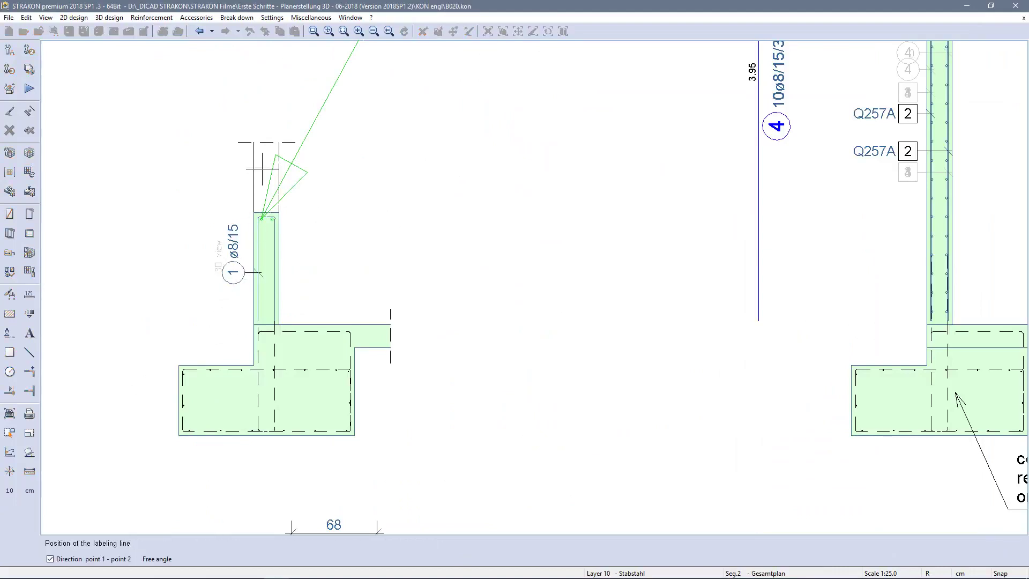
click(274, 106)
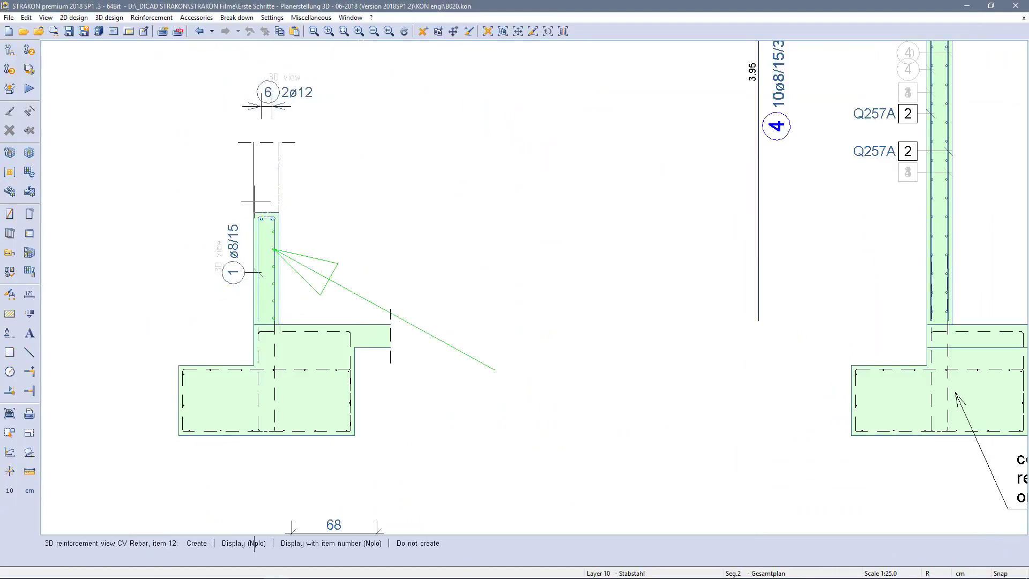
click(200, 293)
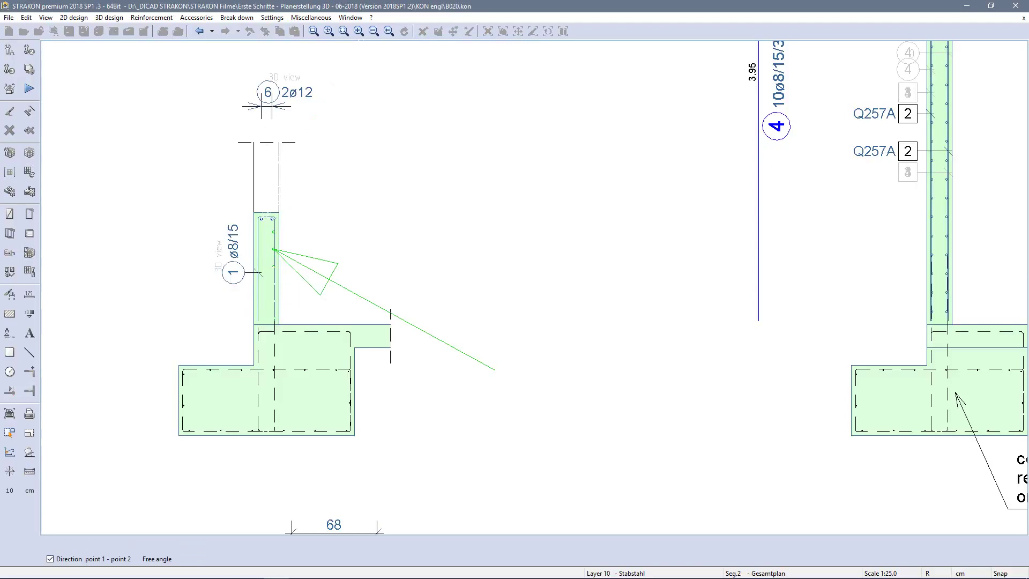
click(325, 286)
click(207, 341)
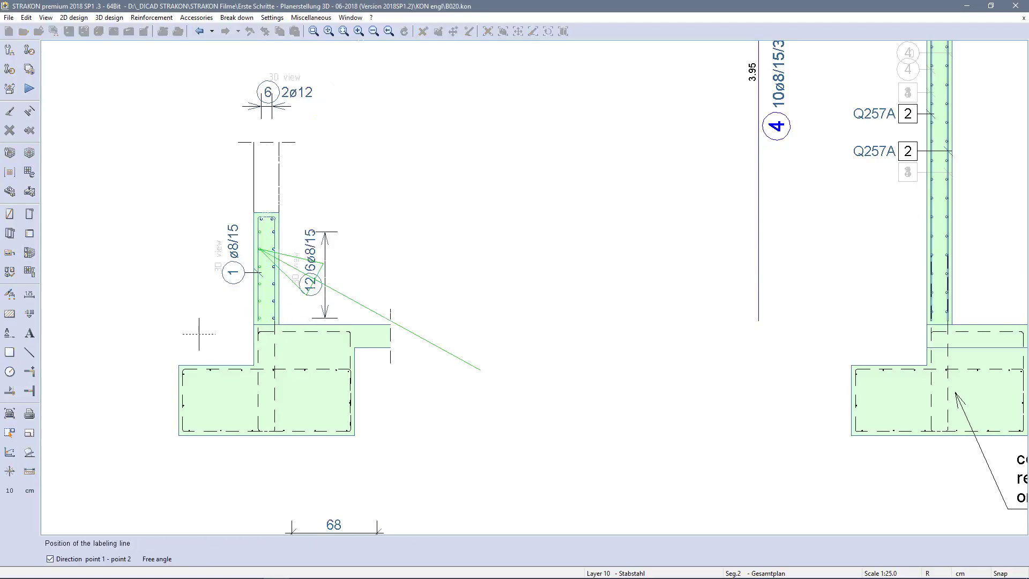
click(199, 300)
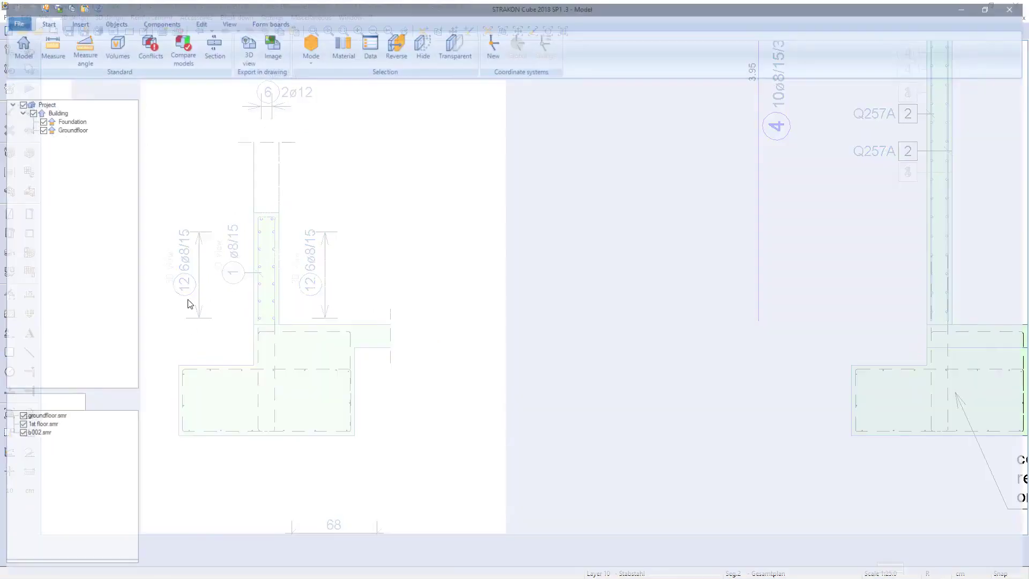